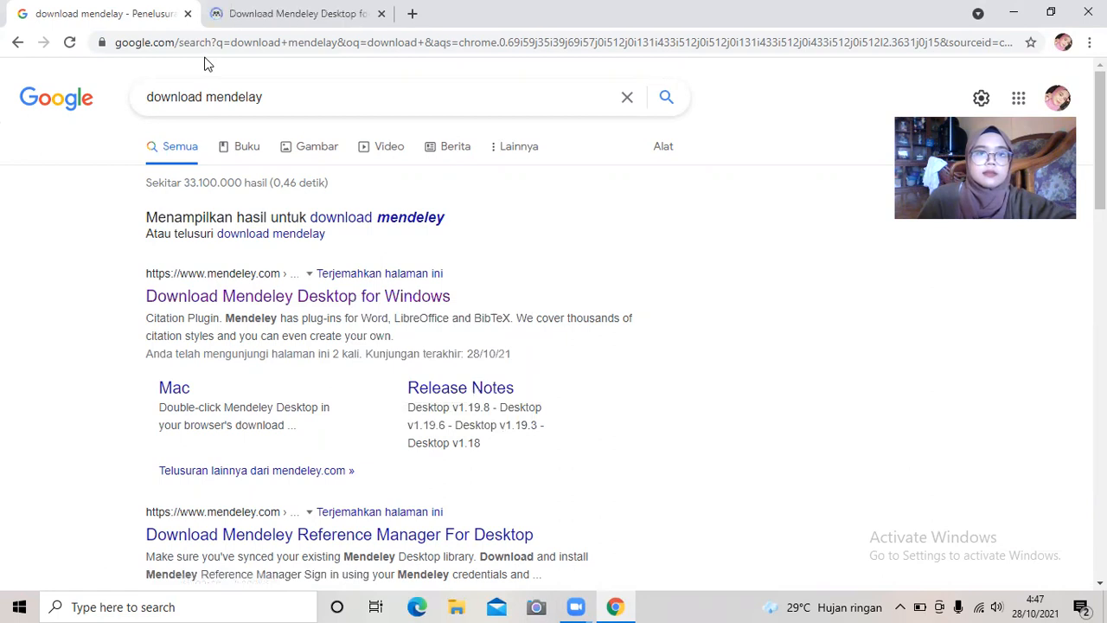
Check the Mendeley Desktop download tab, then minimize Chrome to show the desktop.
click(227, 18)
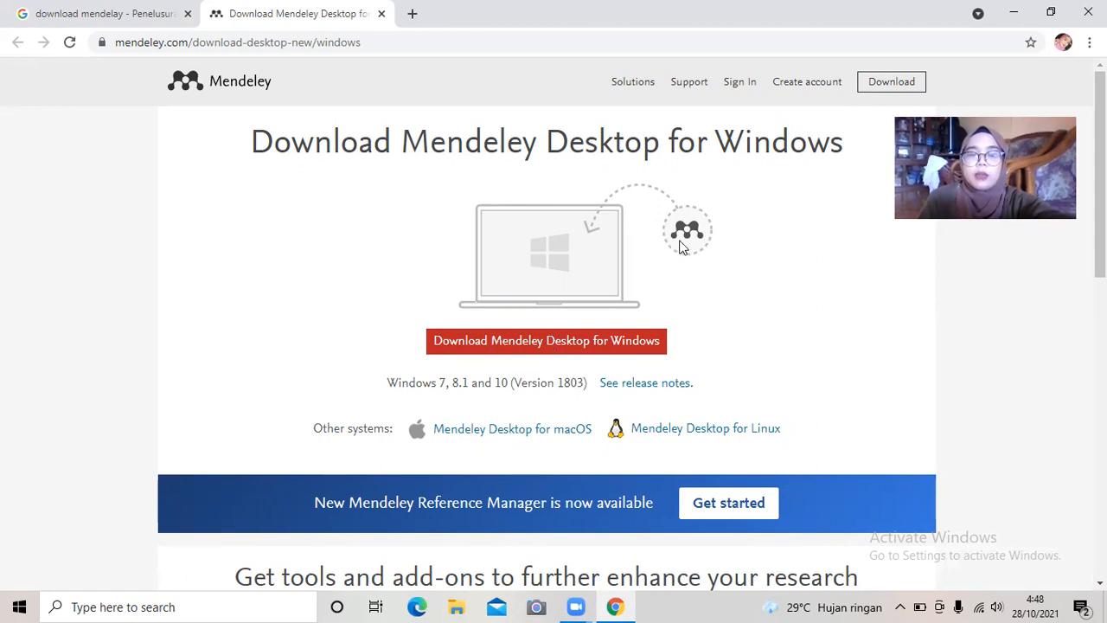
click(1013, 10)
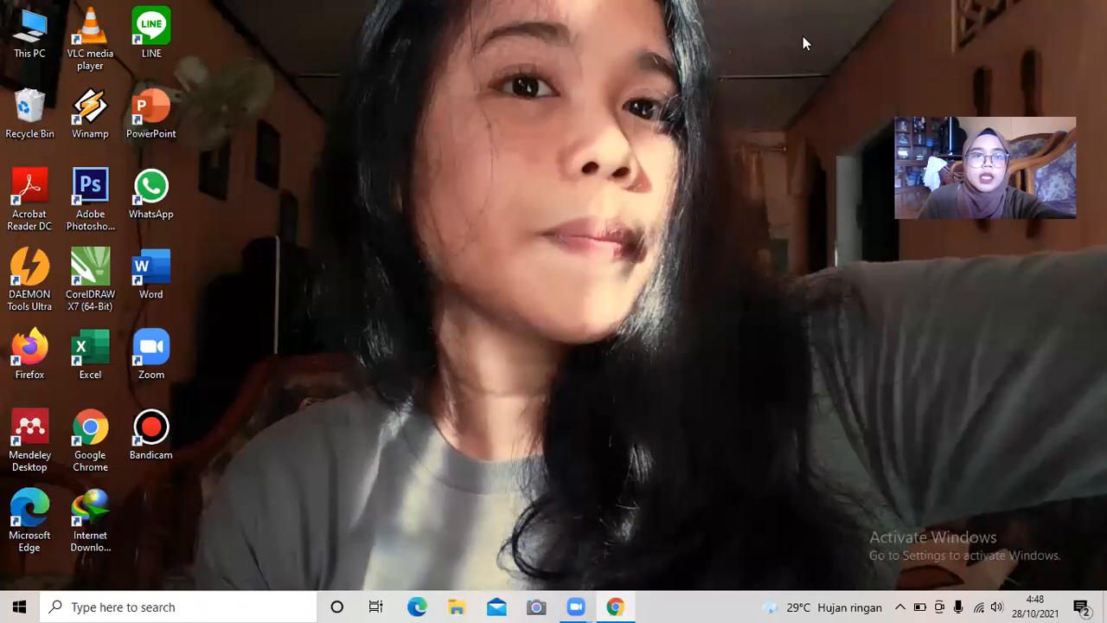
Start Mendeley Desktop from its desktop shortcut and sign in with the account e-mail and password.
double_click(28, 442)
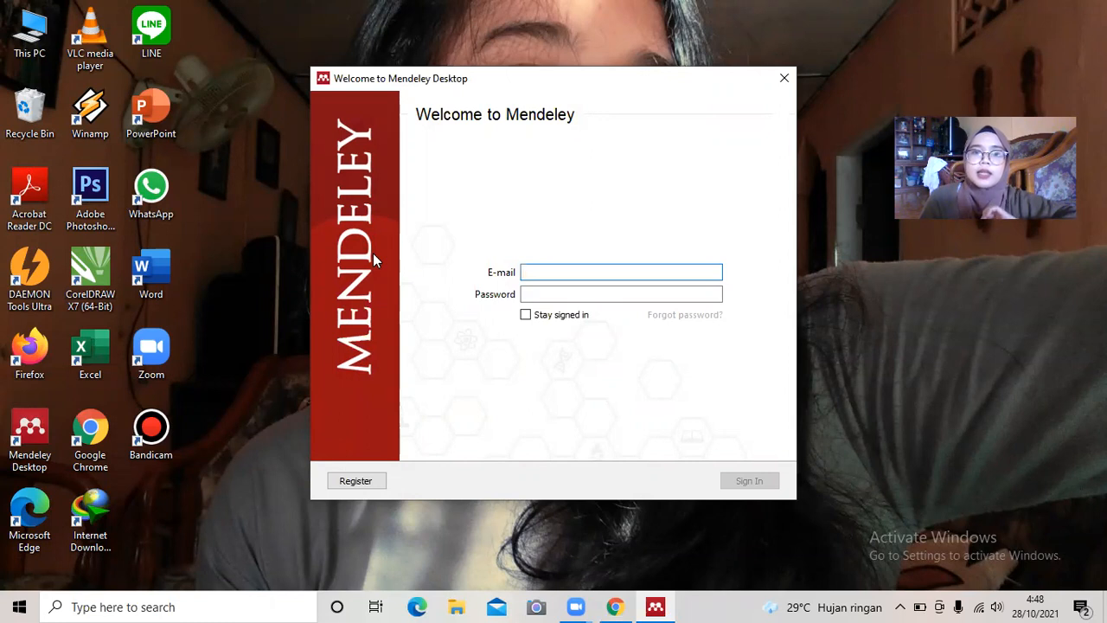
click(546, 292)
click(536, 273)
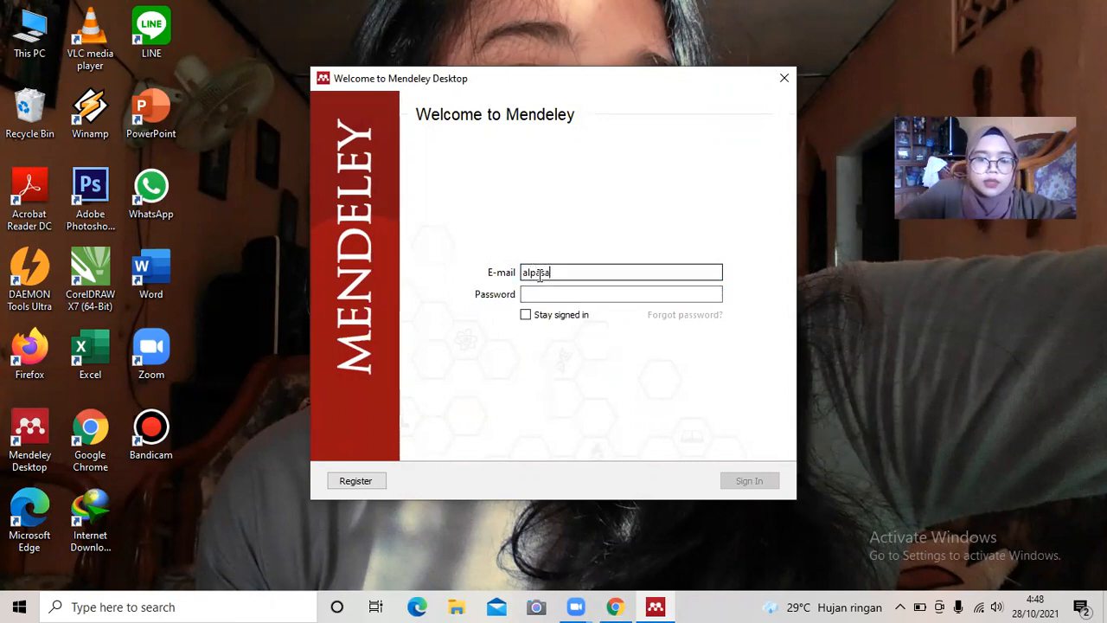
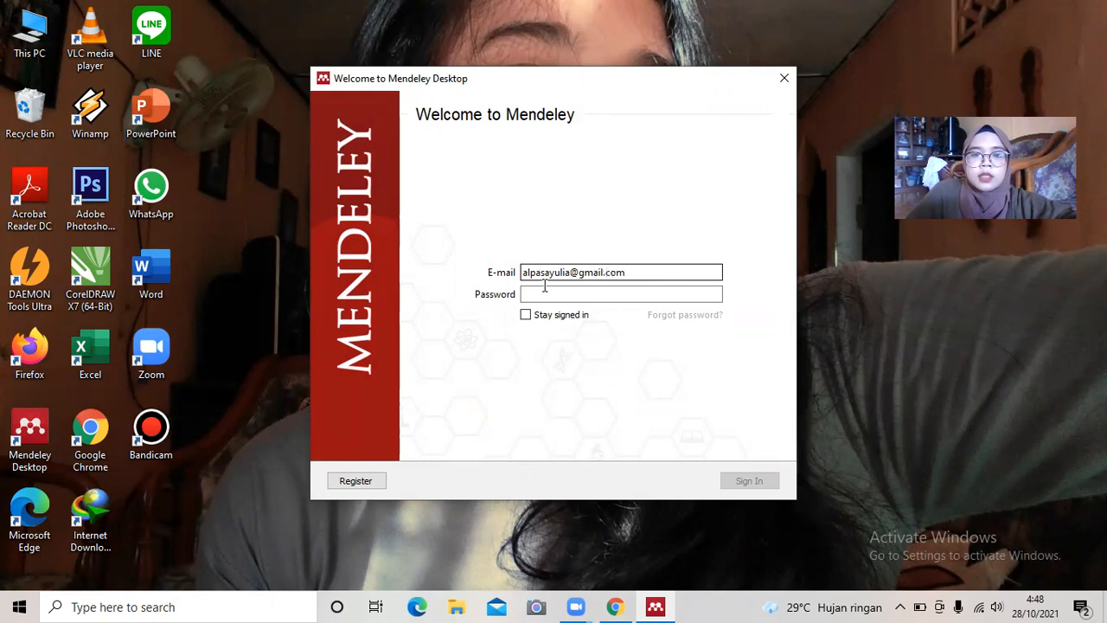
click(546, 293)
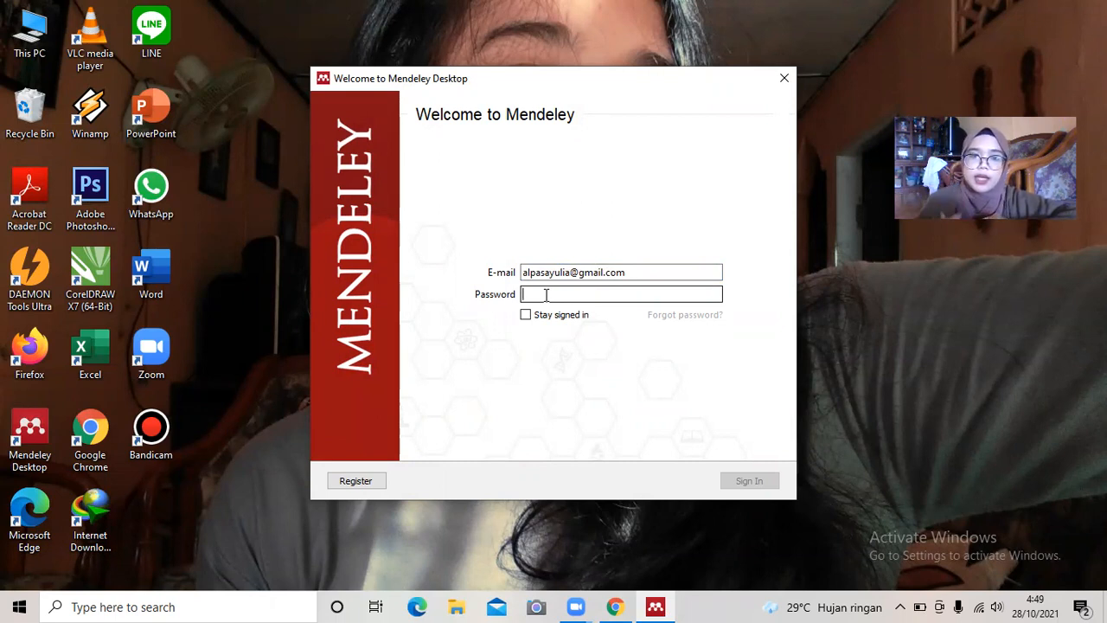
text(a)
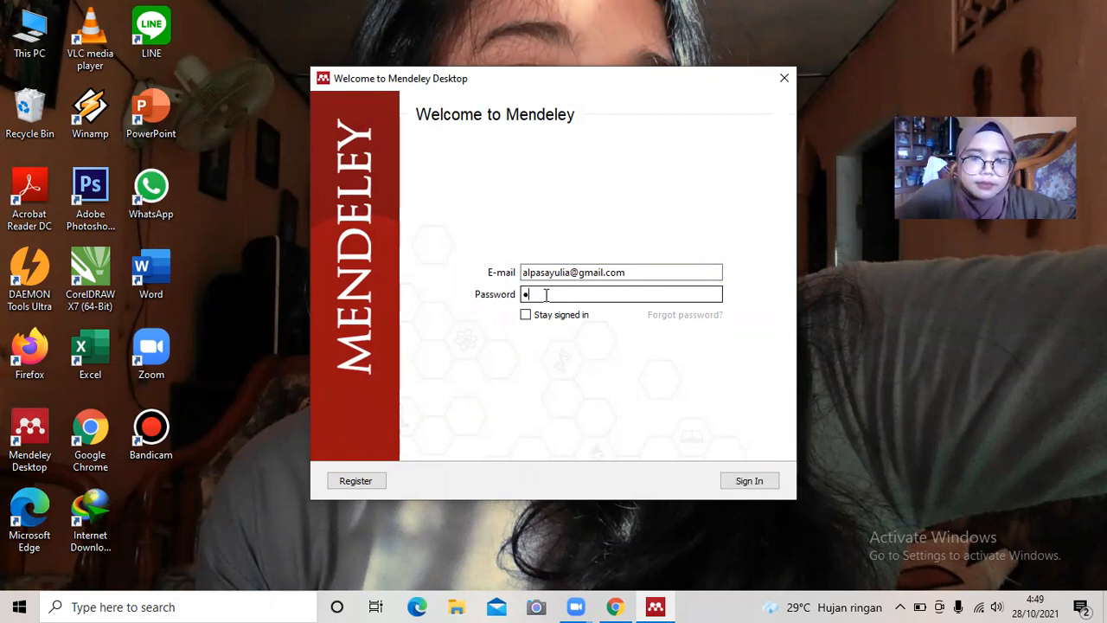
text(••••••)
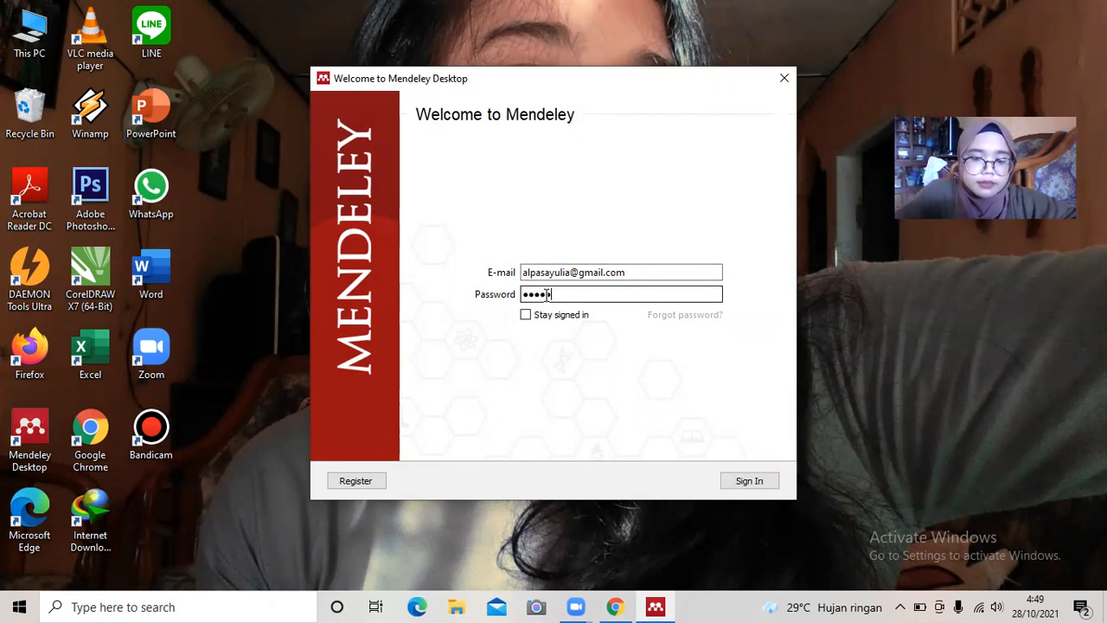
text(•••••)
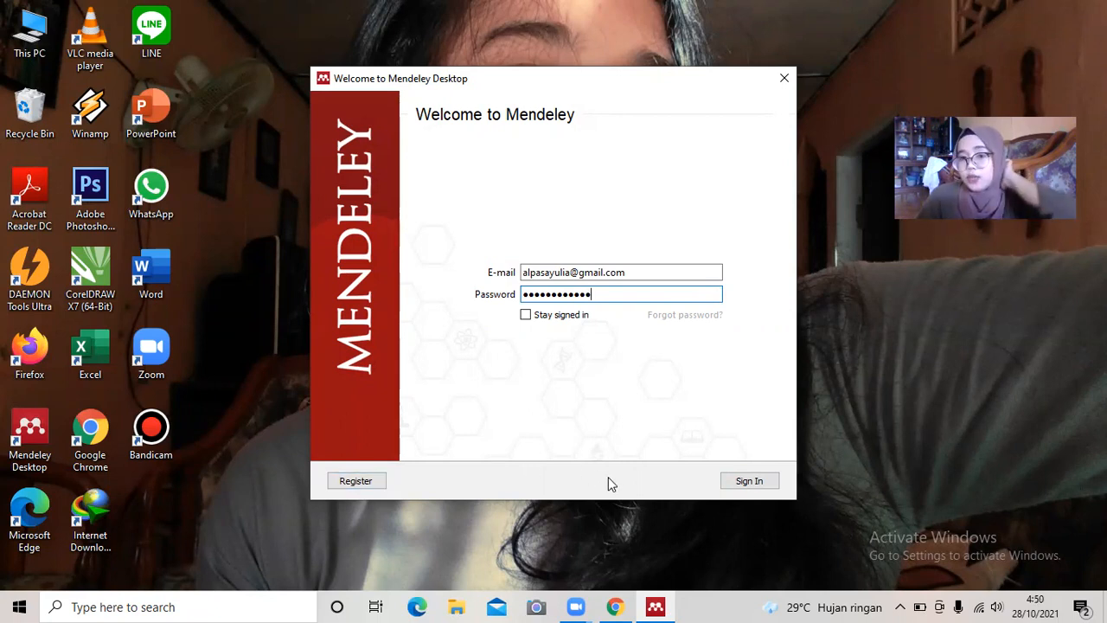
click(745, 482)
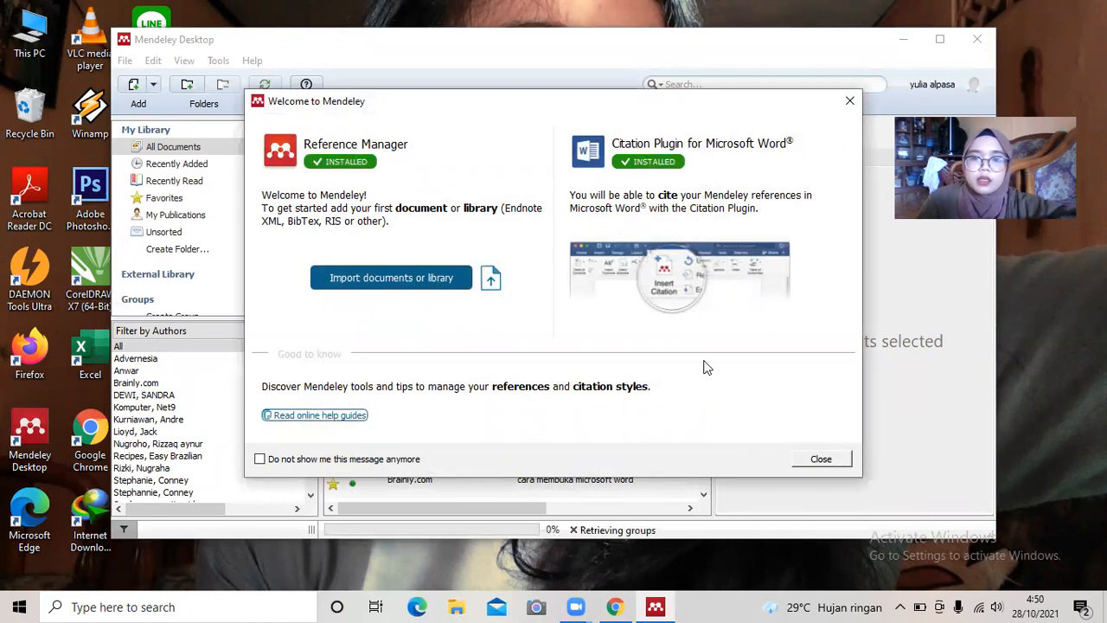
Close the Welcome message, step through and end the tour, and maximize the Mendeley window.
click(819, 460)
click(468, 308)
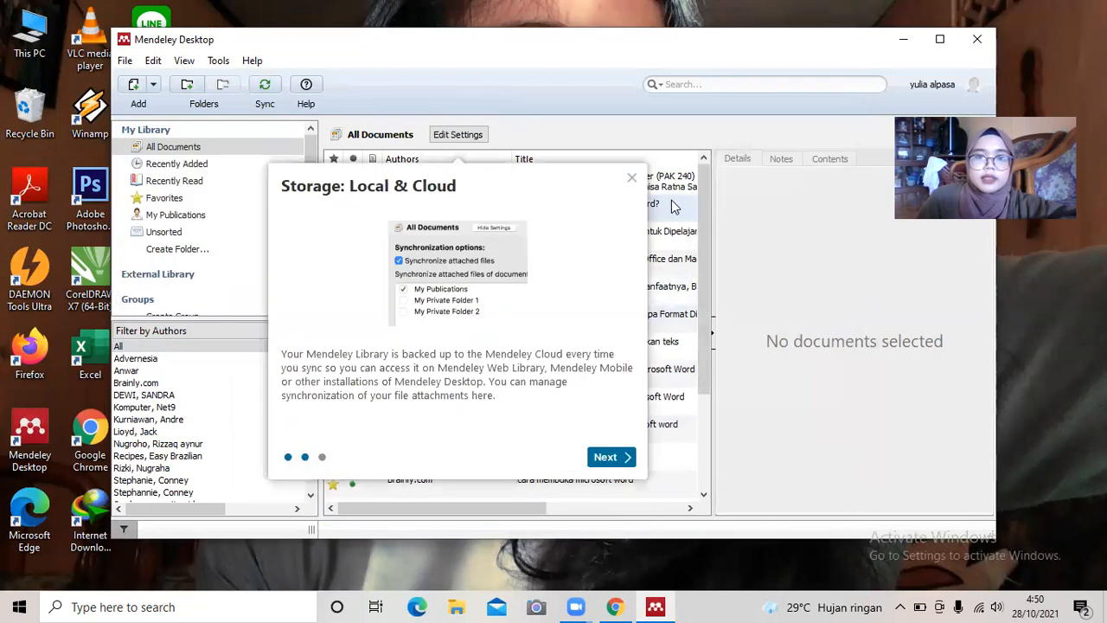
click(603, 456)
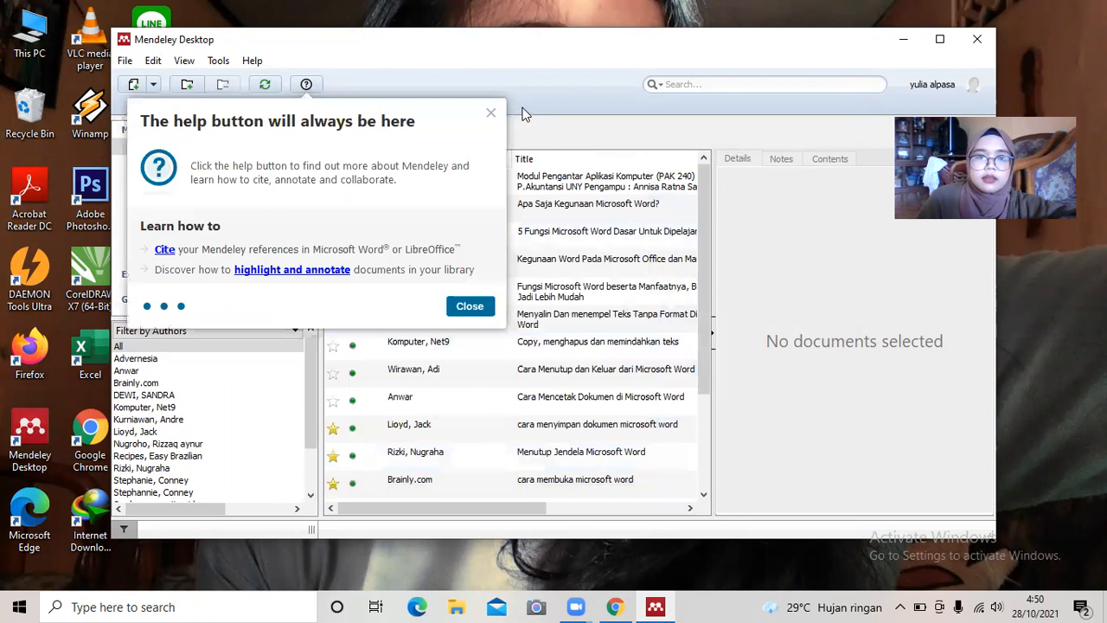
click(468, 305)
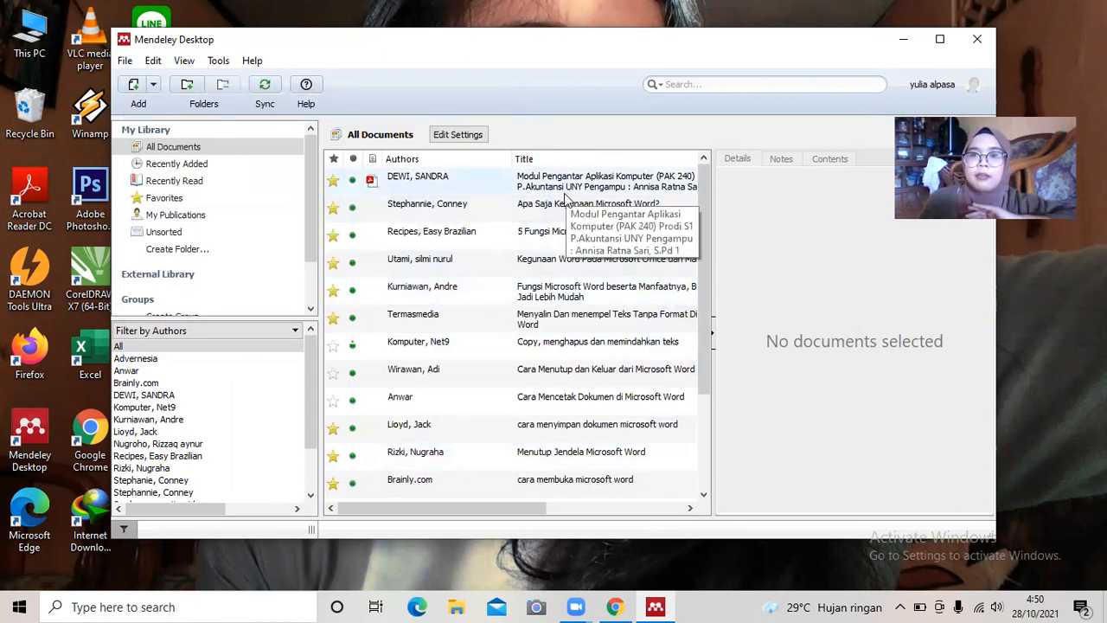
click(940, 39)
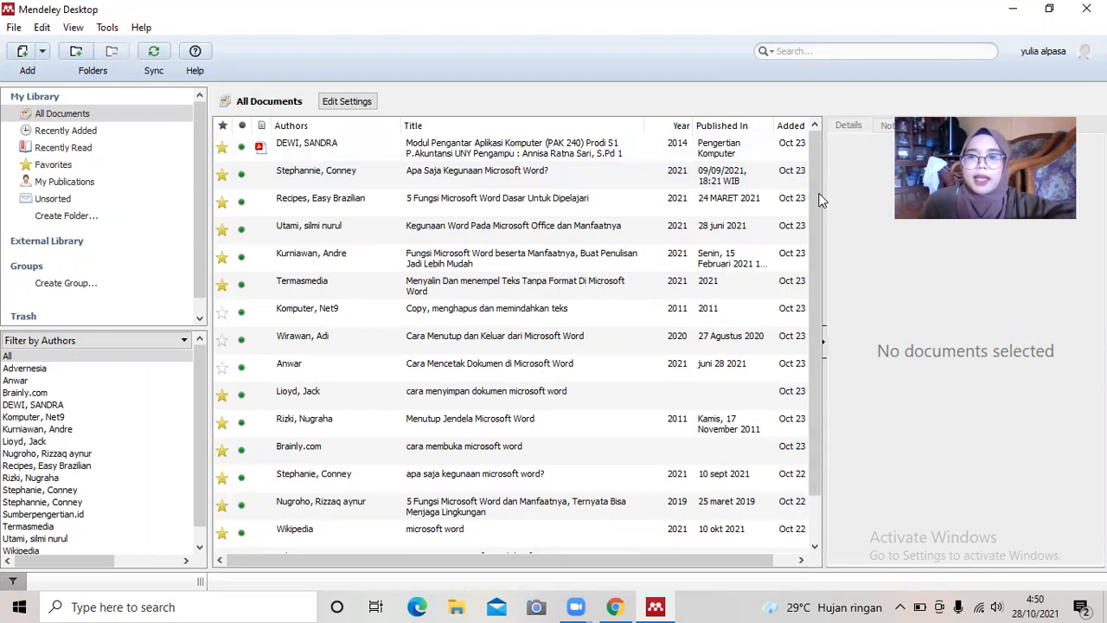
drag(818, 195, 824, 155)
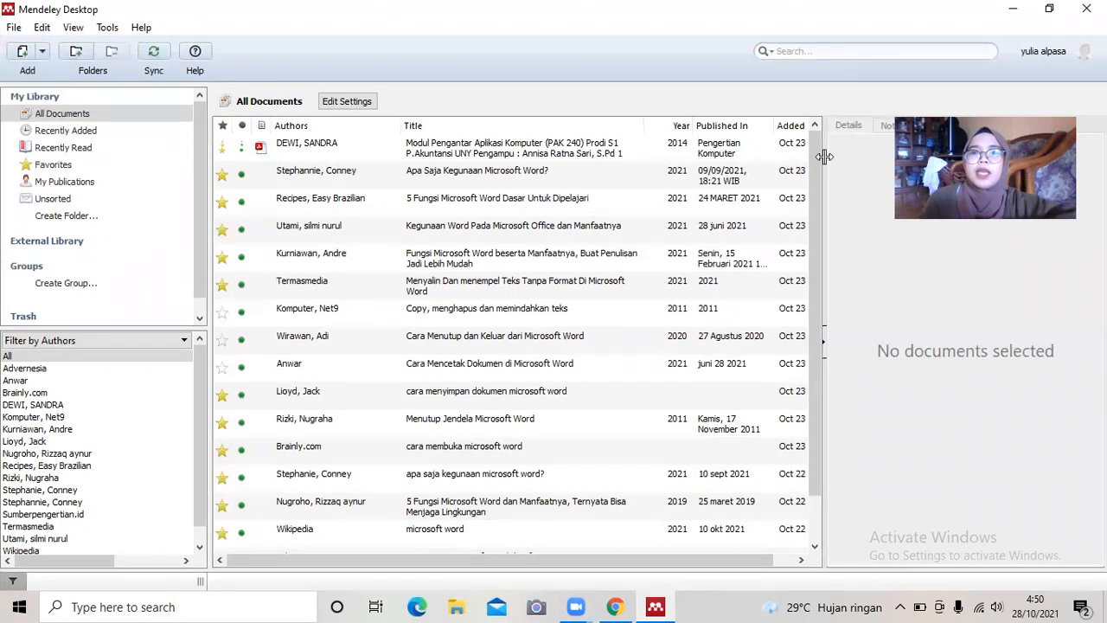
click(108, 28)
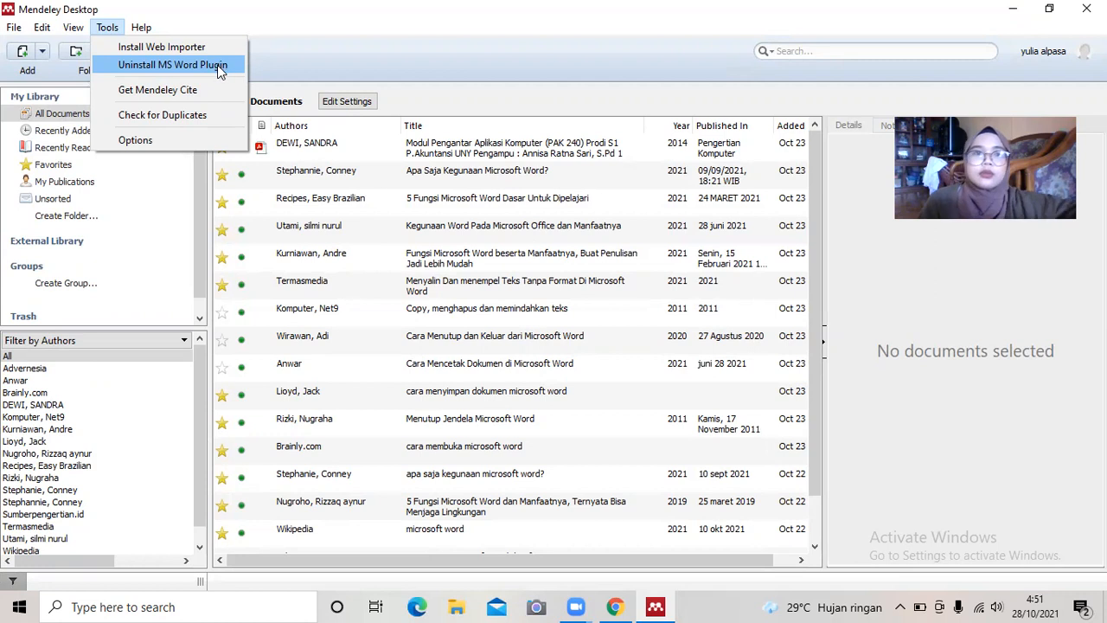
click(261, 56)
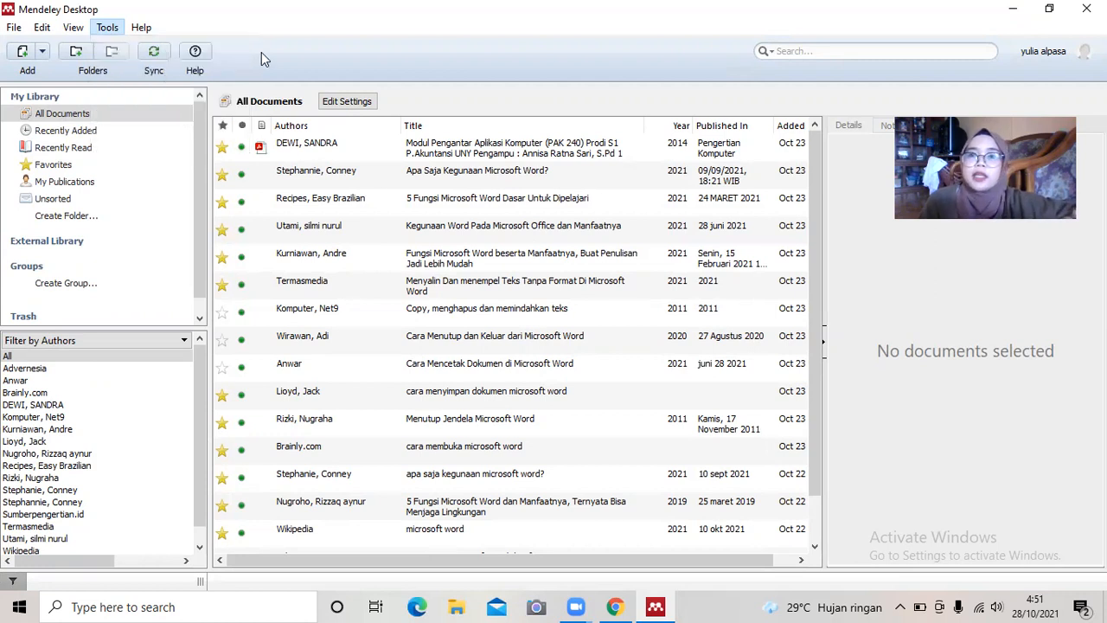
Minimize Mendeley, create a blank Word document, and show References with Mendeley Cite-O-Matic.
click(1010, 11)
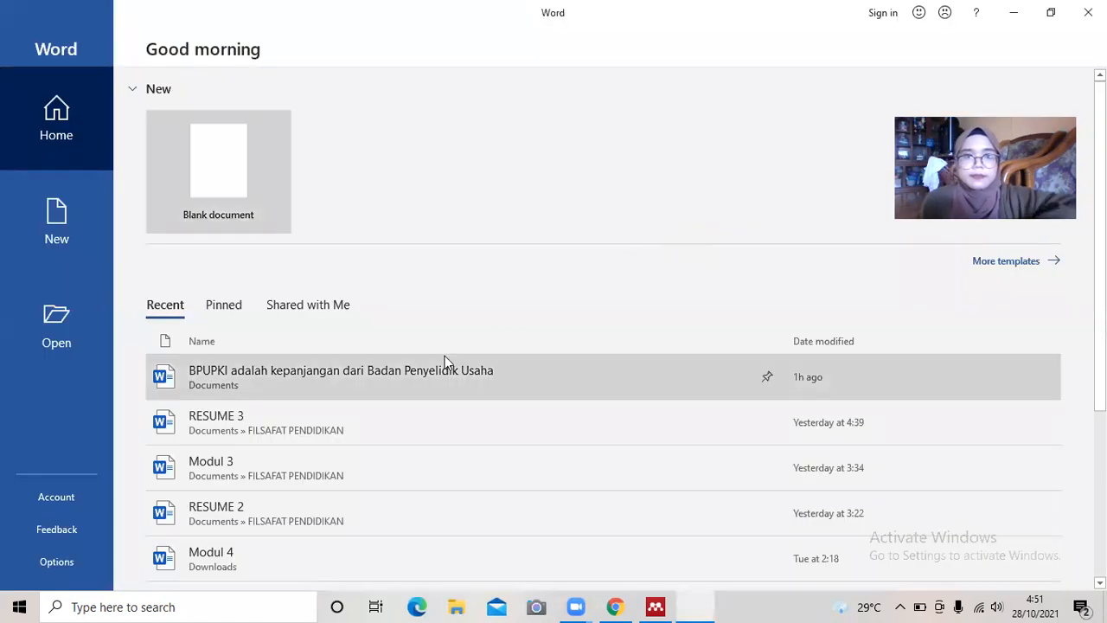
click(241, 213)
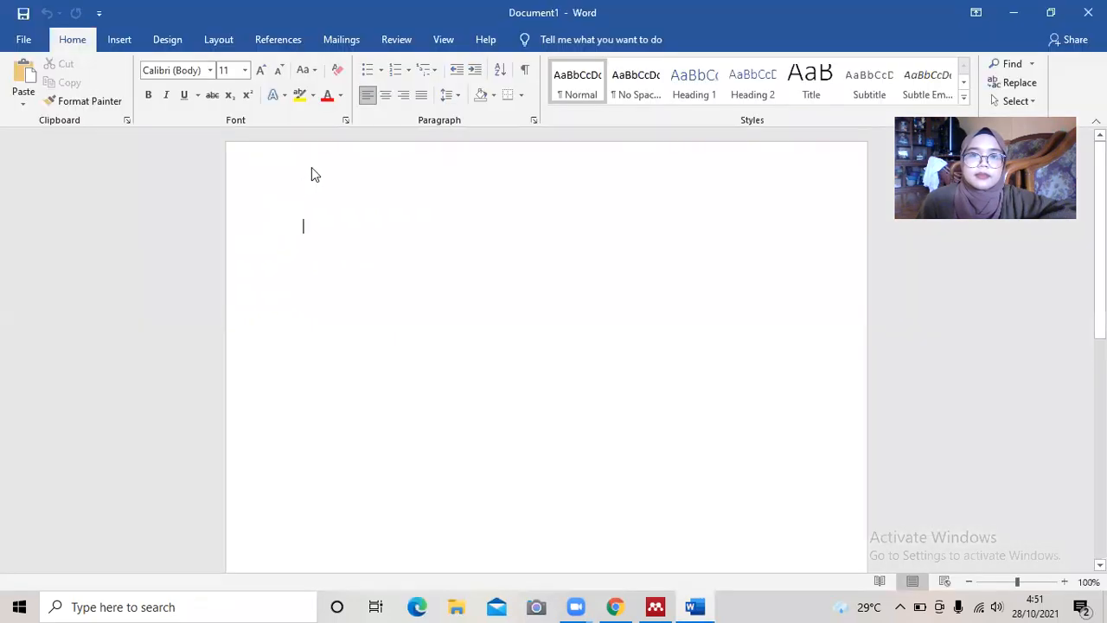
drag(312, 167, 316, 158)
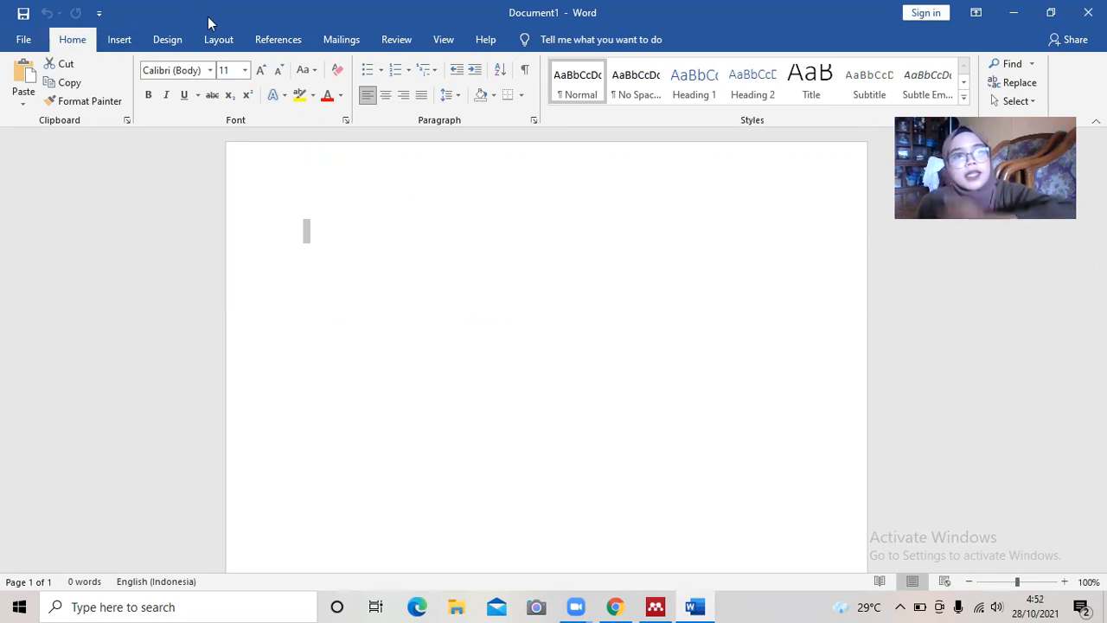
click(268, 41)
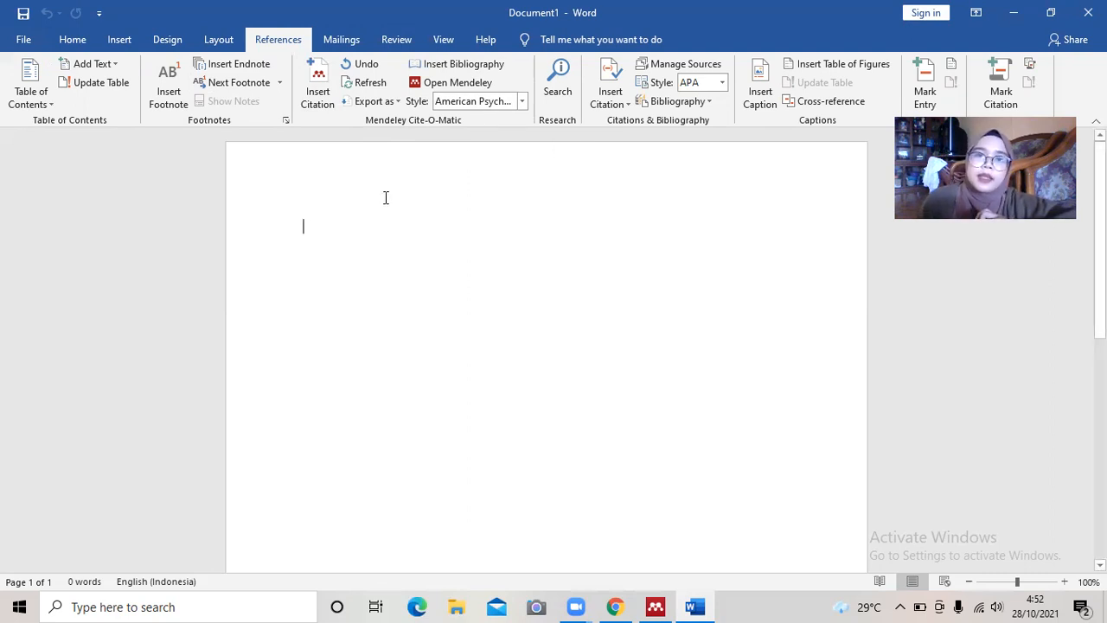
mouse_move(660, 603)
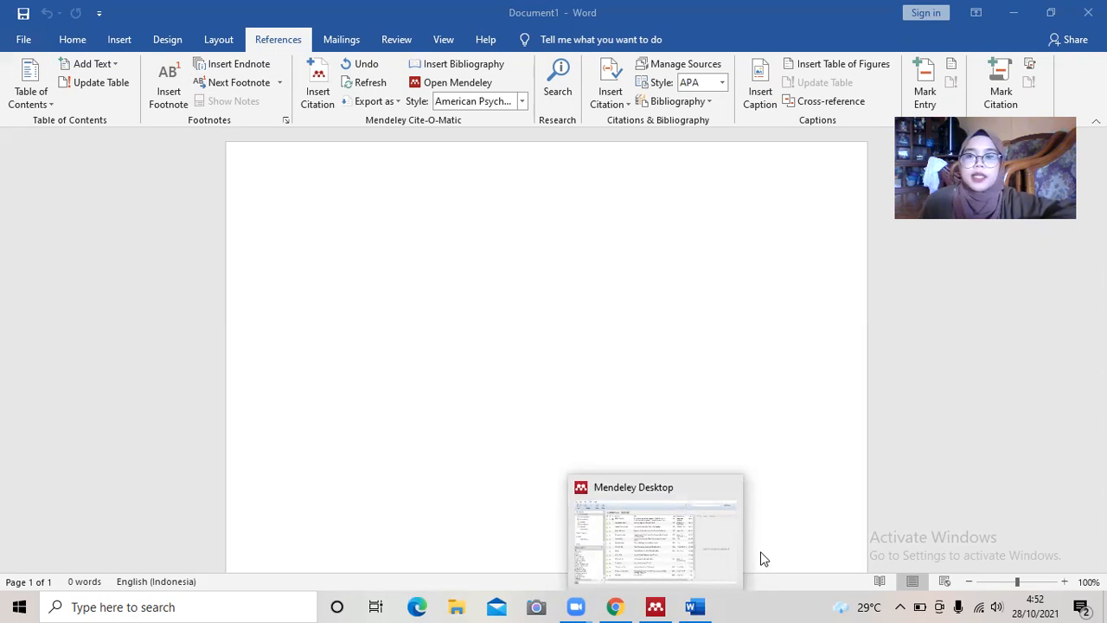
Bring the Mendeley library forward, then switch back to Chrome's Mendeley download page.
click(669, 568)
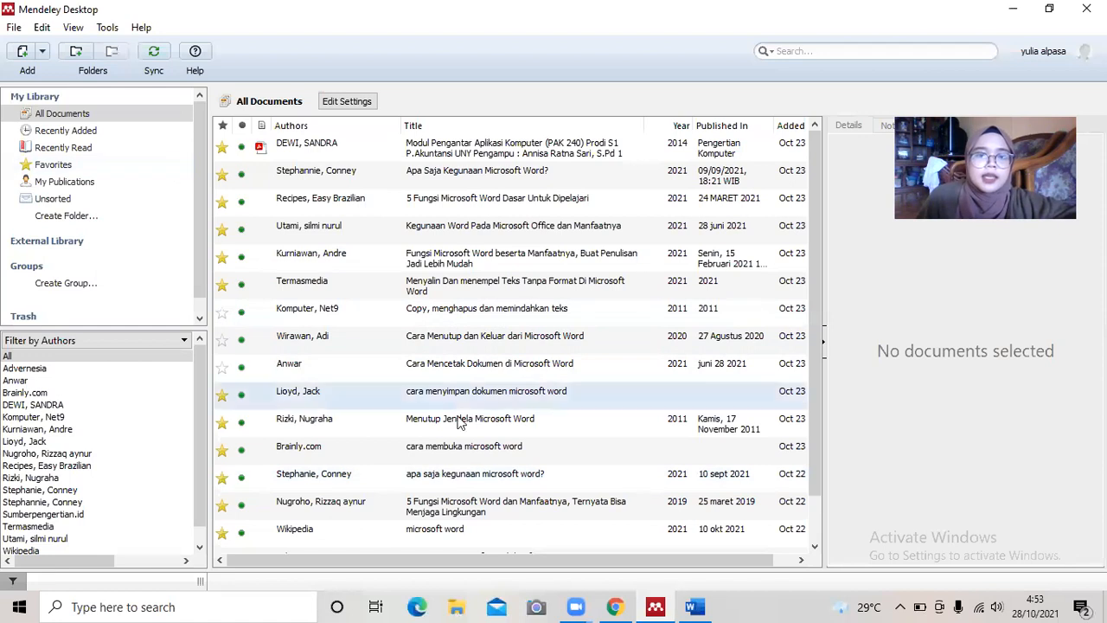
mouse_move(614, 607)
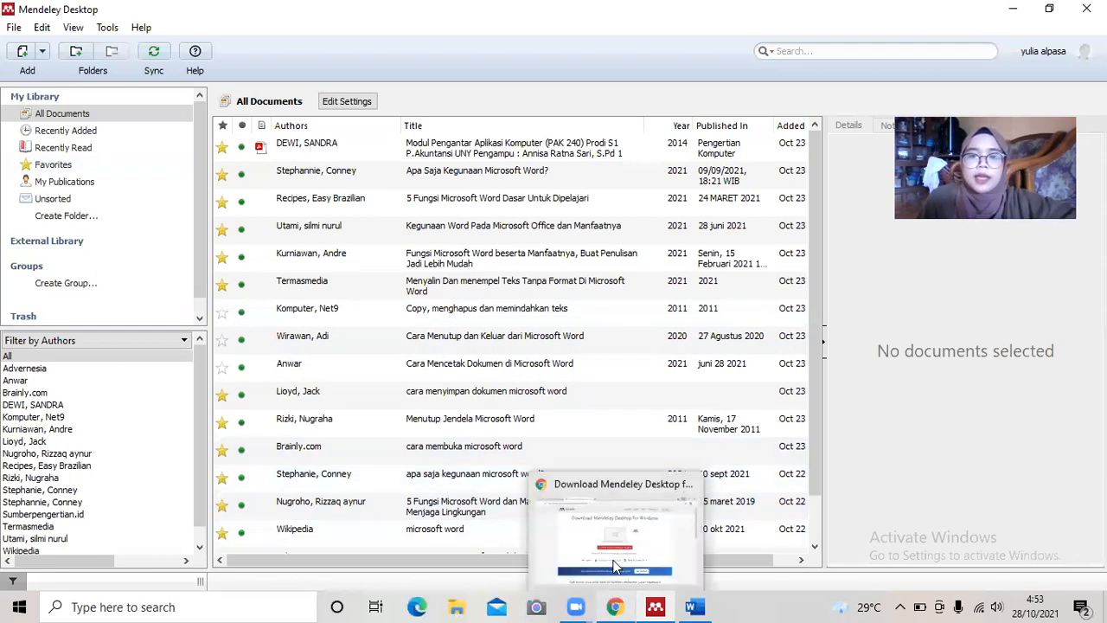
click(617, 532)
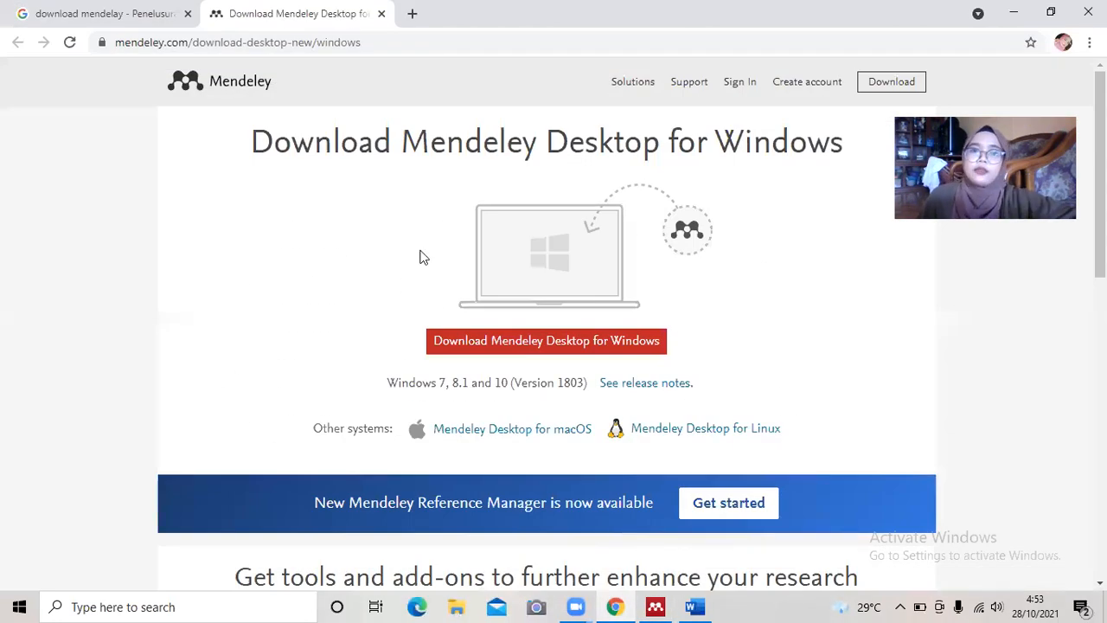
Search the web for 'google scholar' in a new Chrome tab.
click(143, 11)
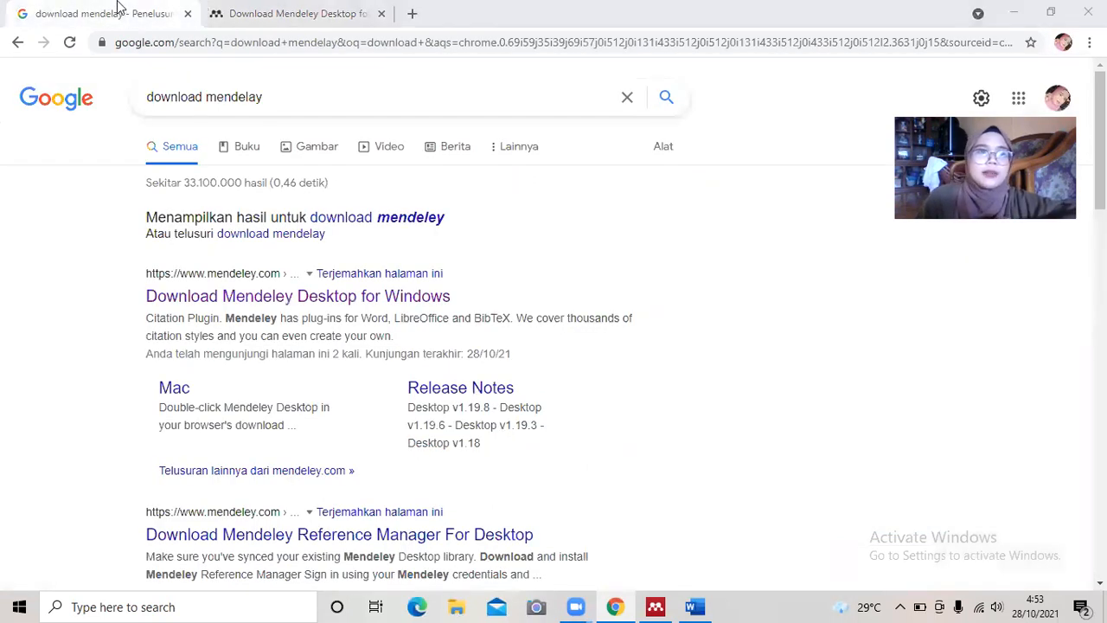
click(206, 8)
click(163, 7)
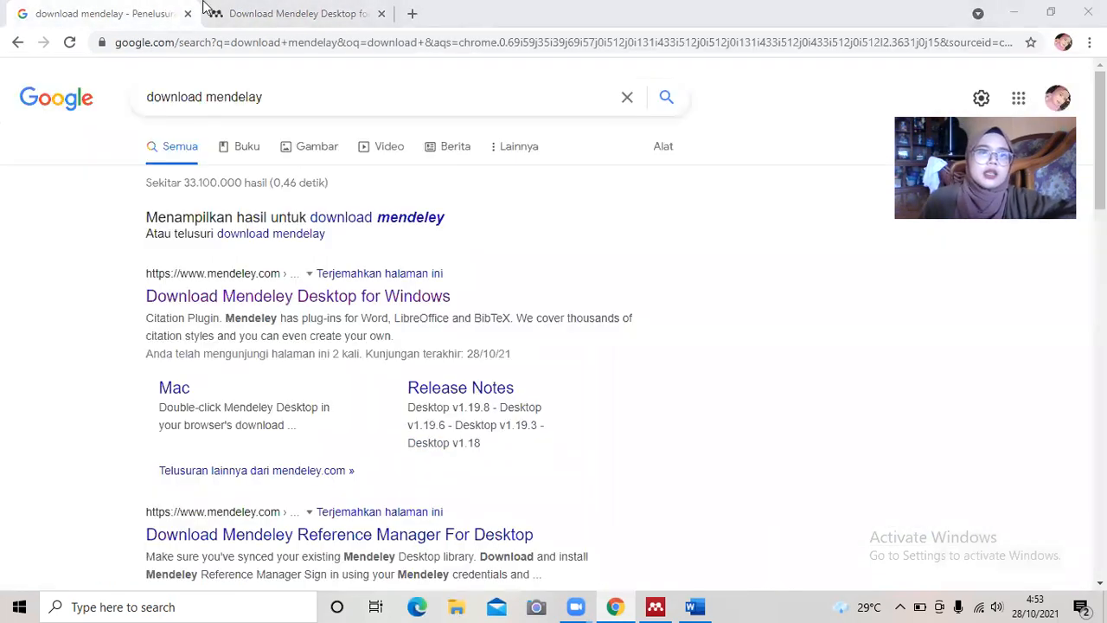
key(ctrl+t)
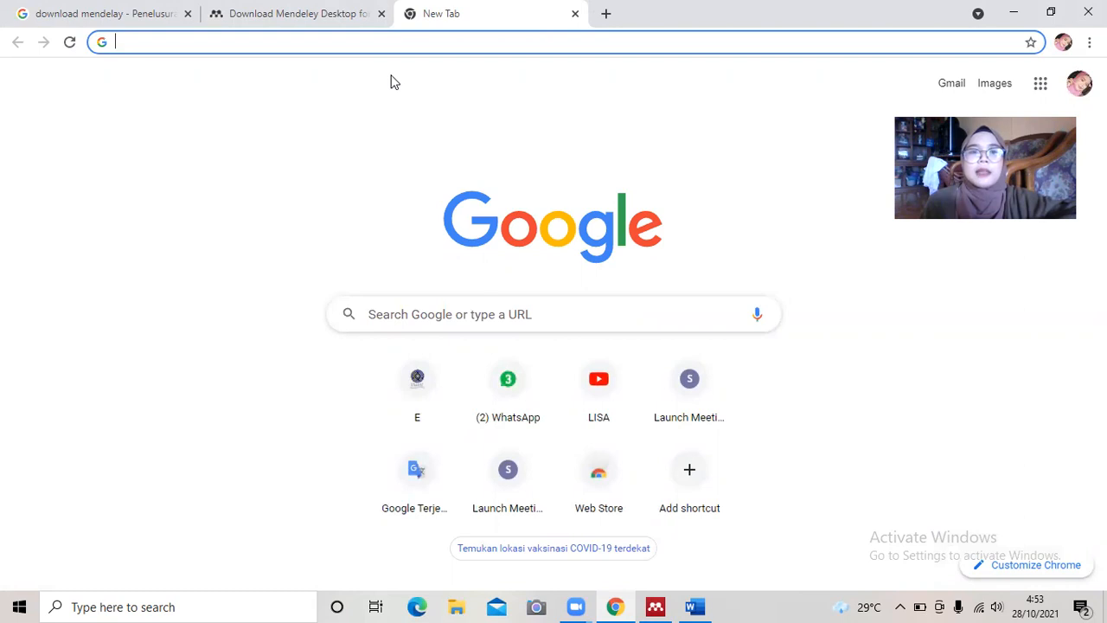
text(goog)
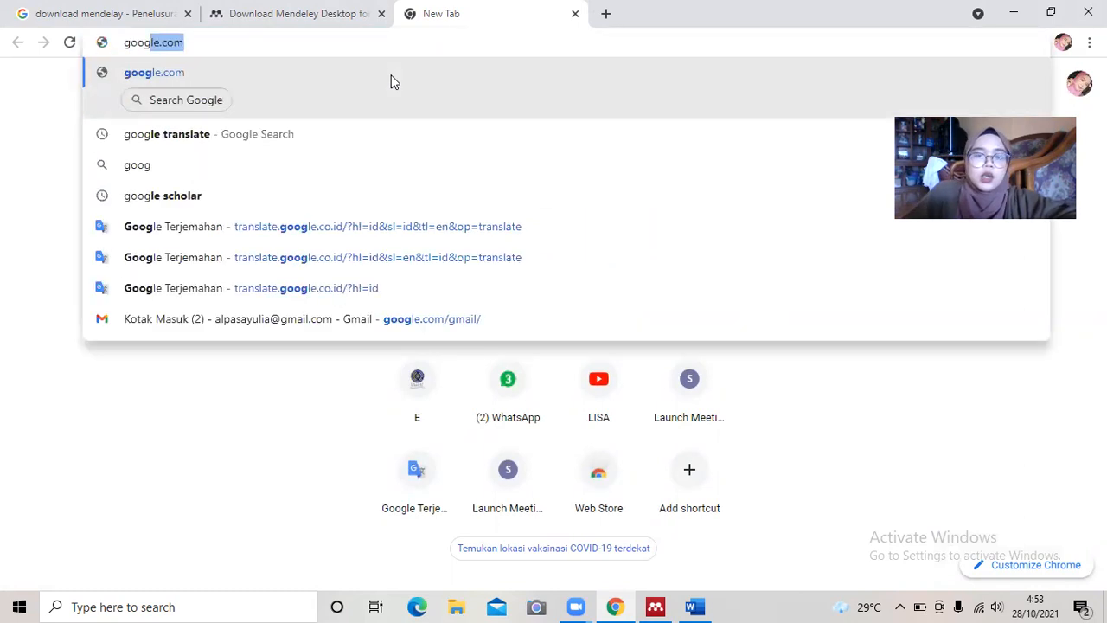
text(le c)
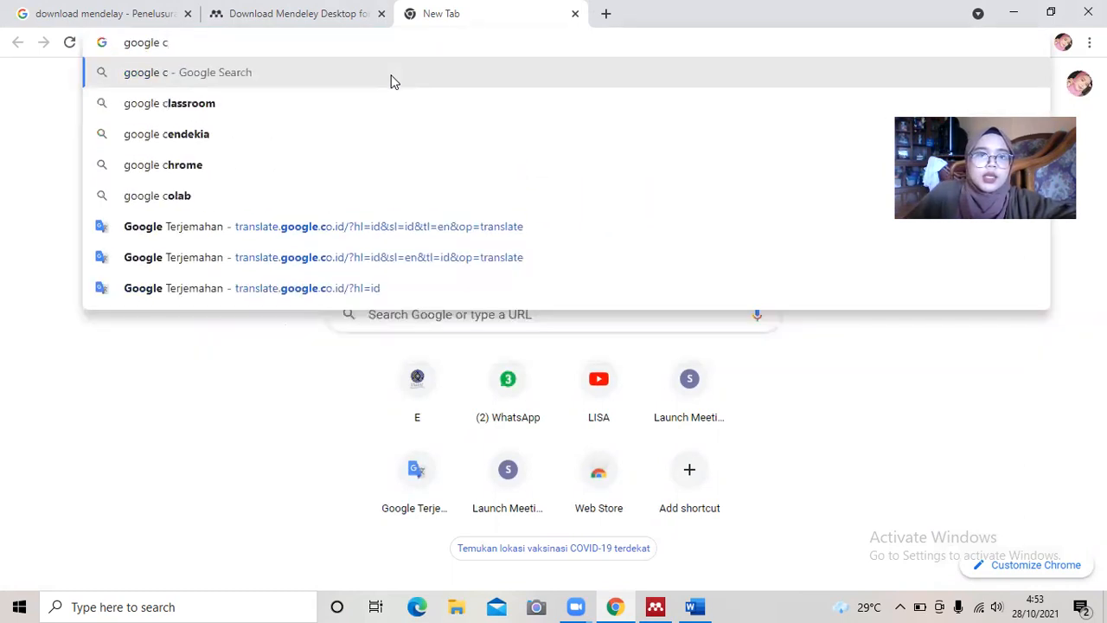
key(BackSpace)
text(sc)
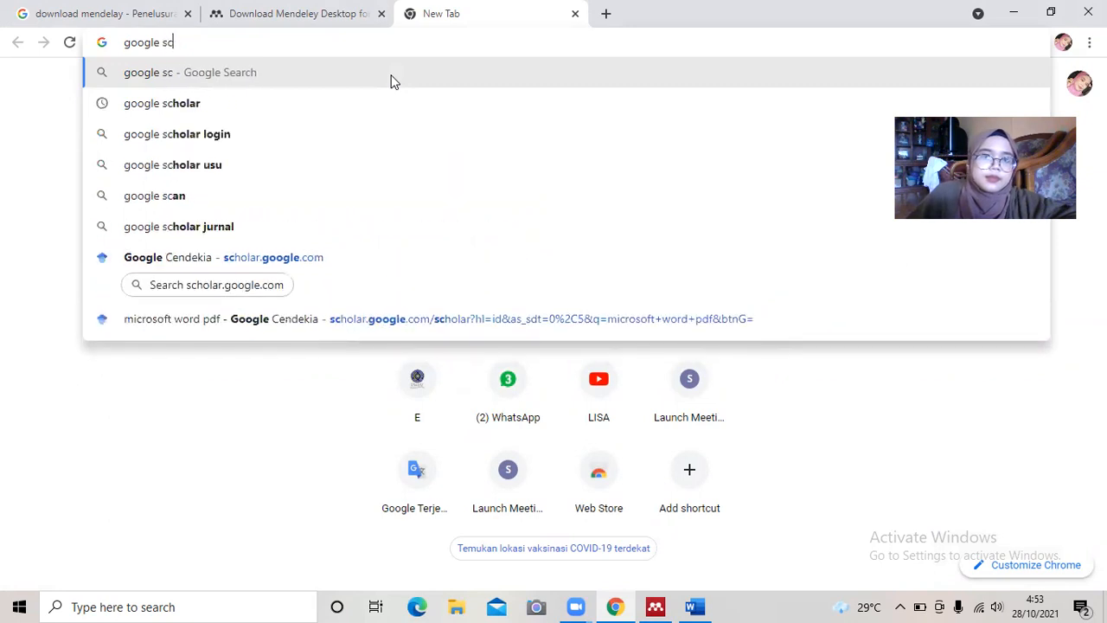
click(230, 106)
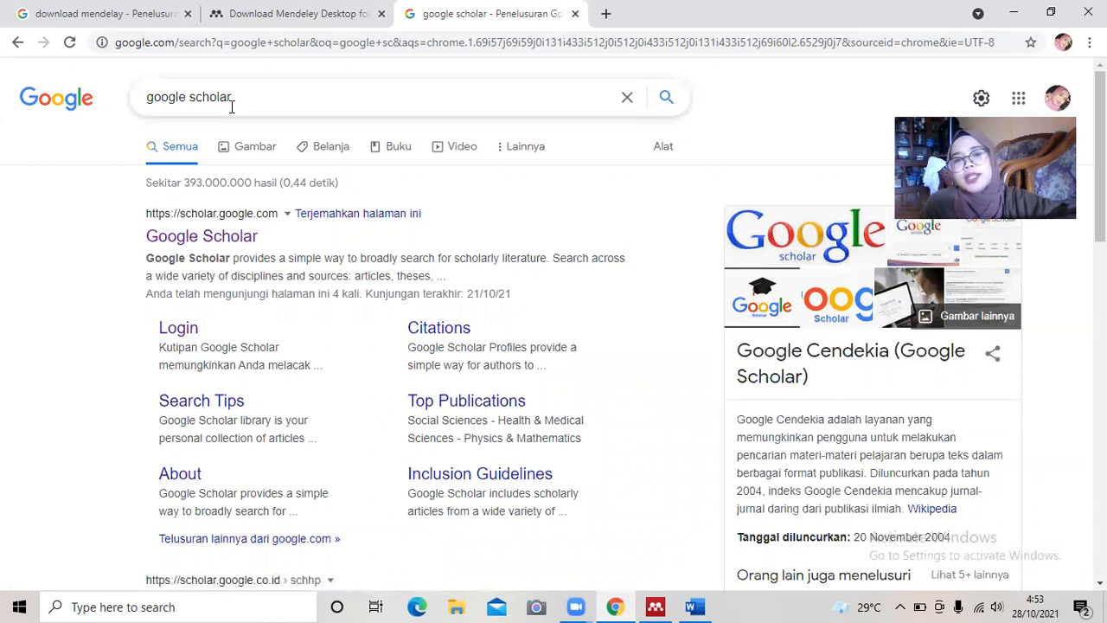
Open the Google Scholar result in a new tab and switch to it.
right_click(204, 248)
click(231, 258)
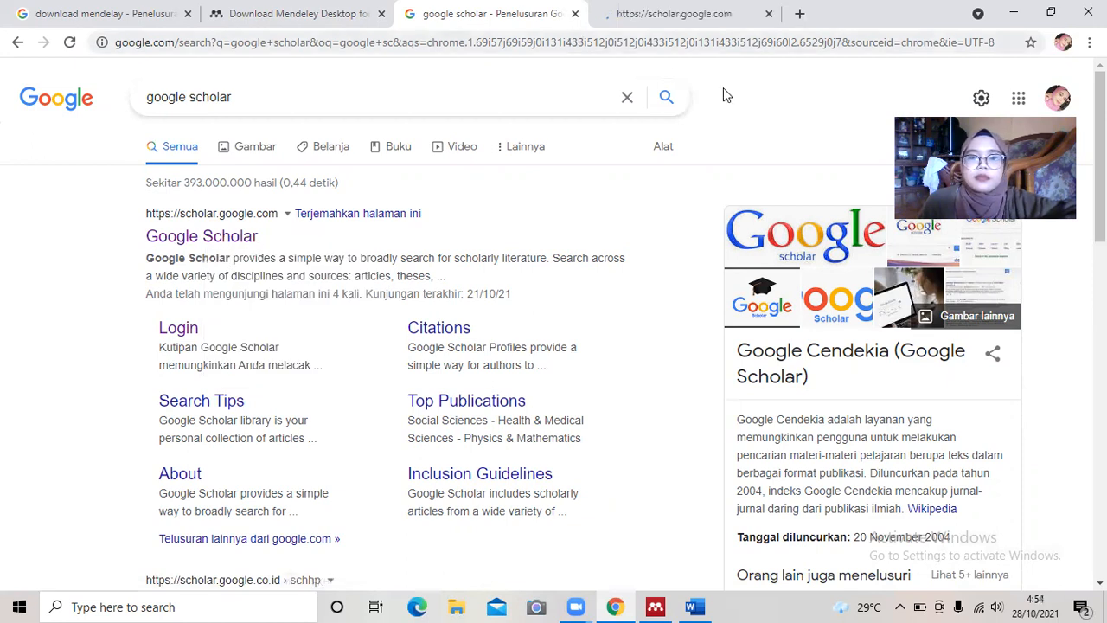
key(ctrl+Tab)
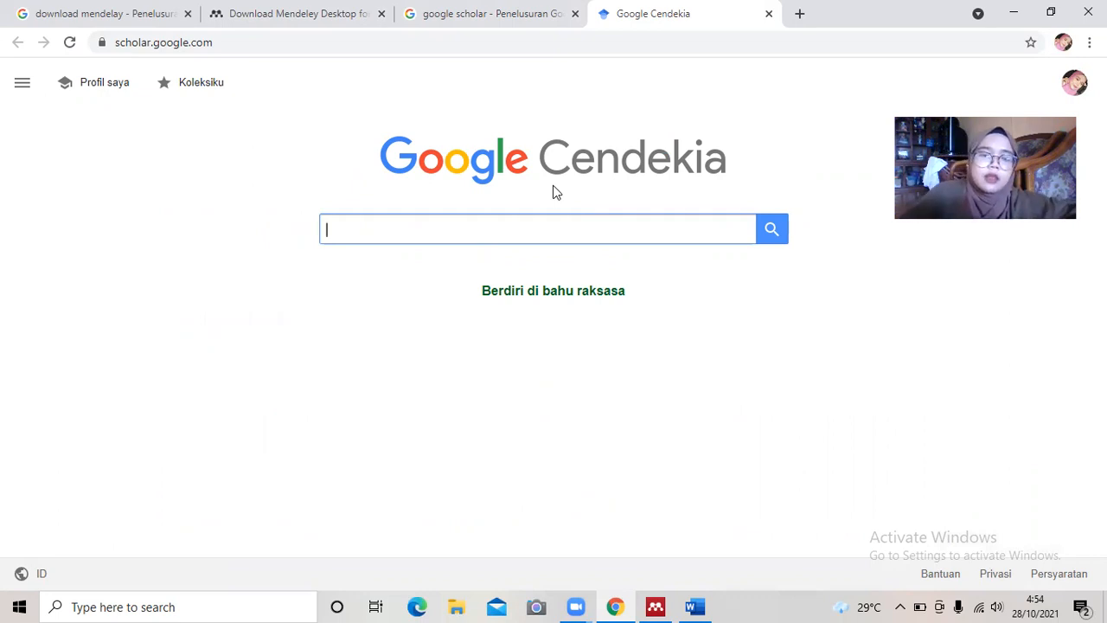
Search Google Scholar for 'jurnal tentang kemerdekaan indonesia pdf'.
text(jurnal)
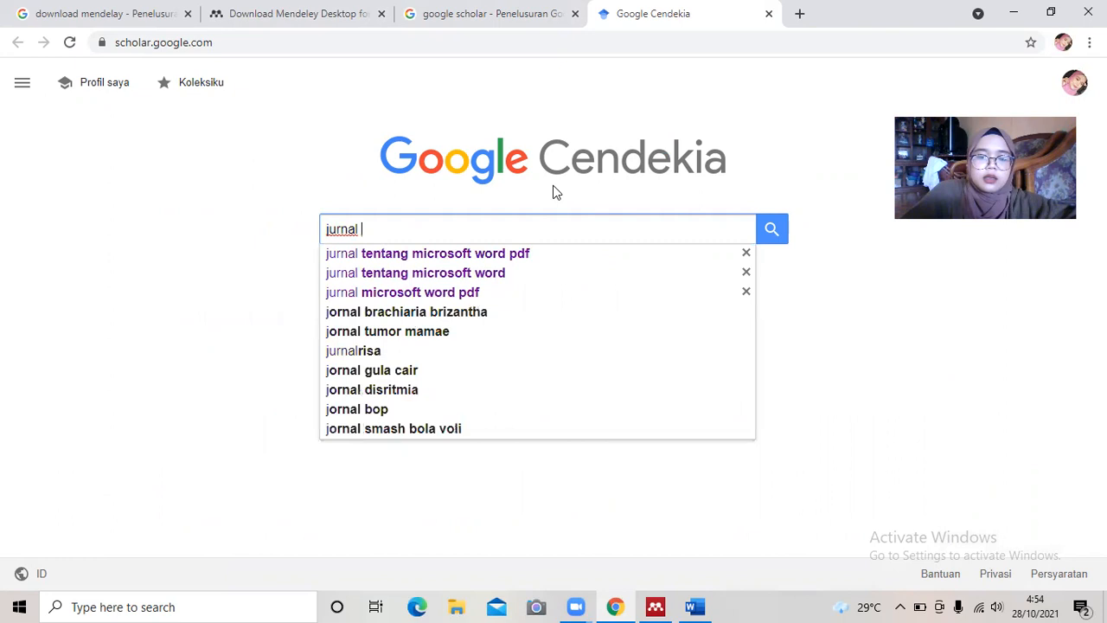
text( tentang)
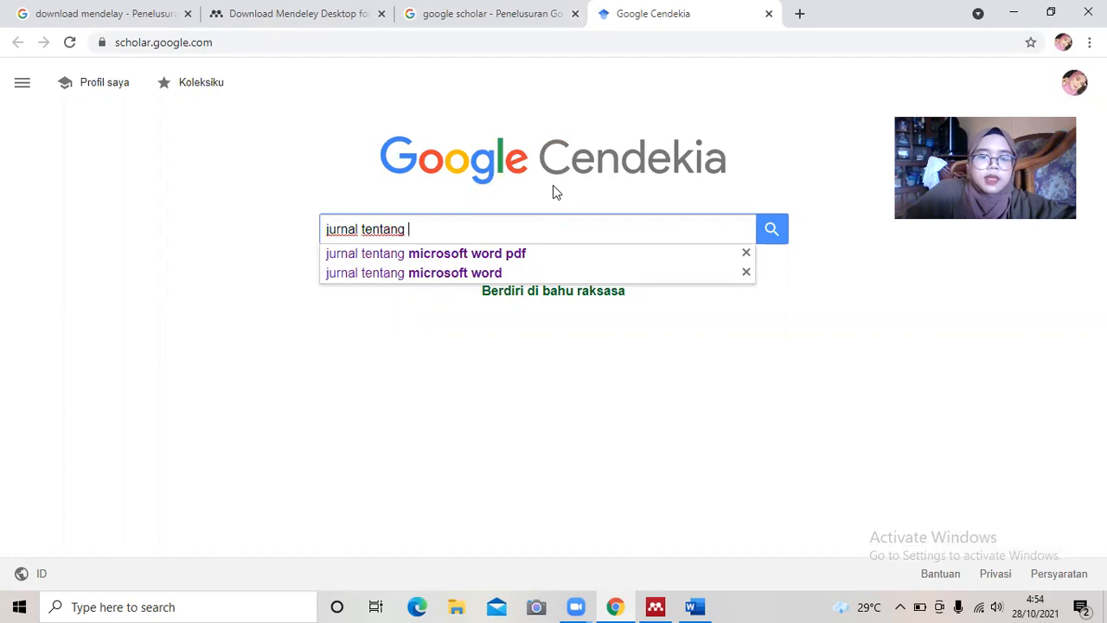
text(kemerdekaan undi)
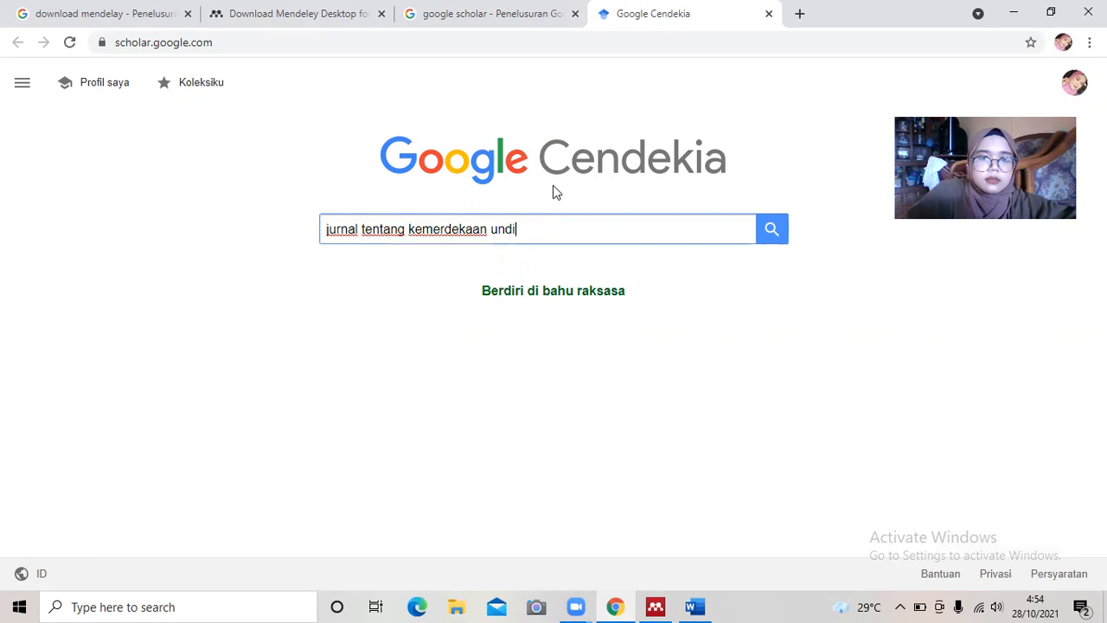
key(BackSpace)
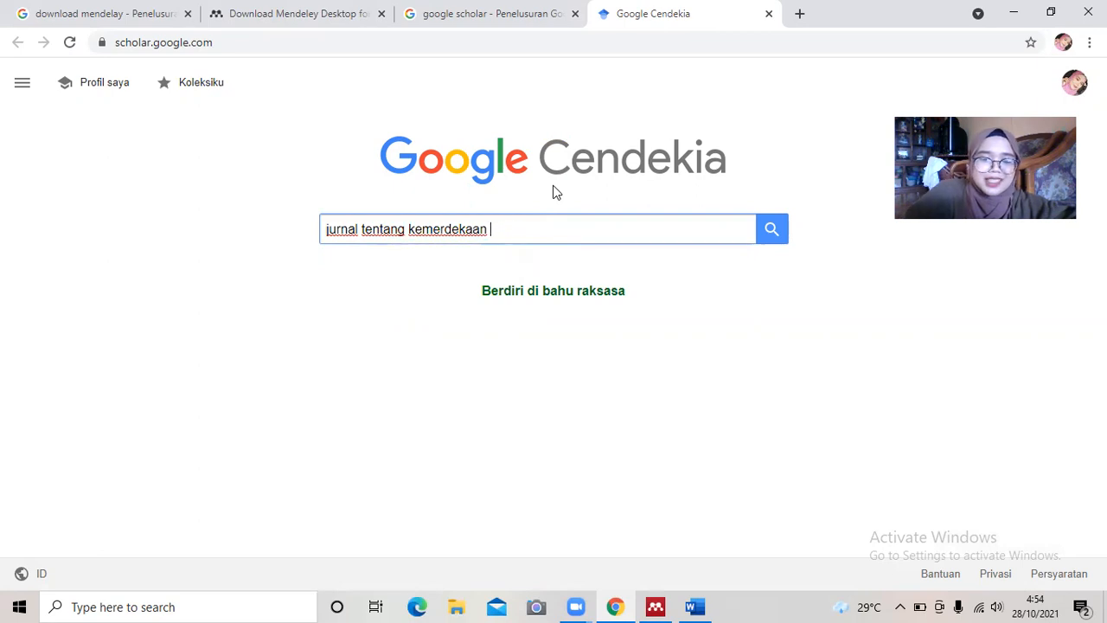
text(donesia)
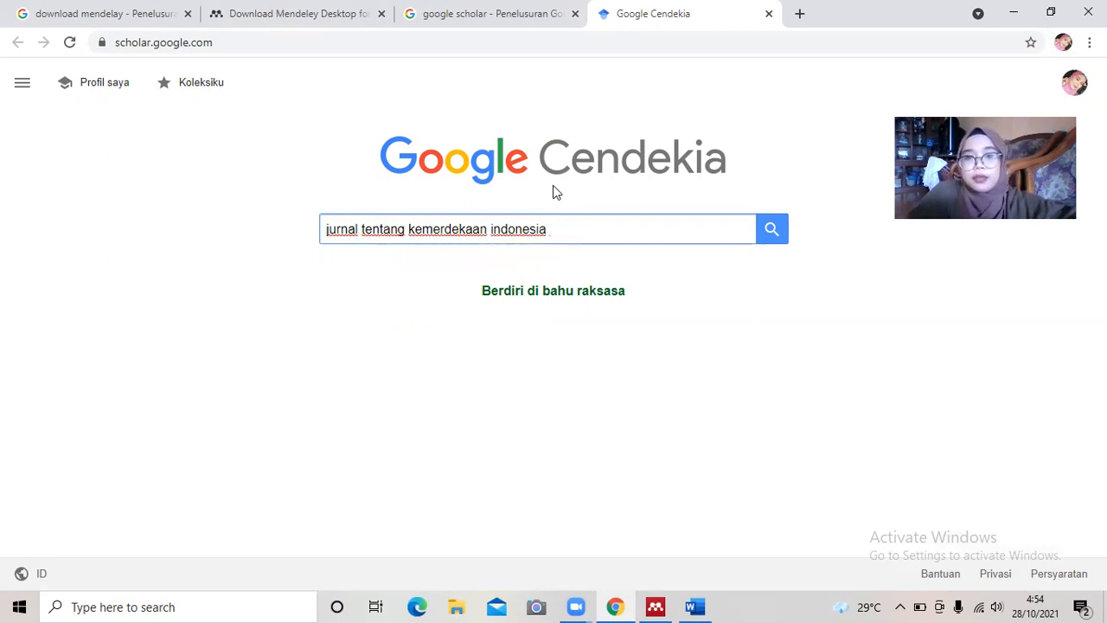
text(pdf)
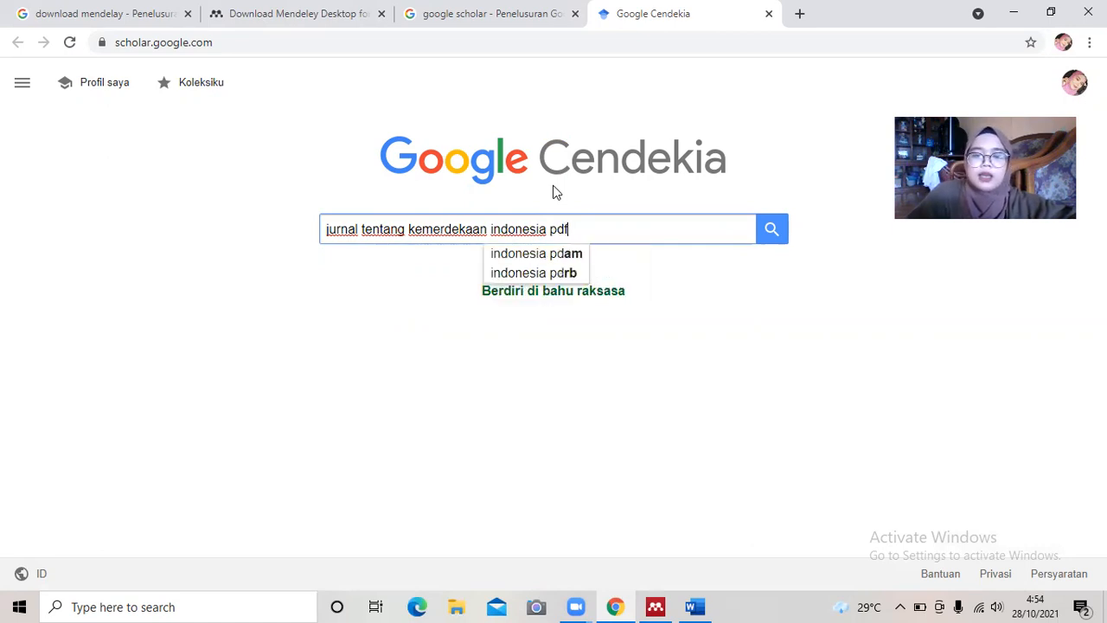
key(Return)
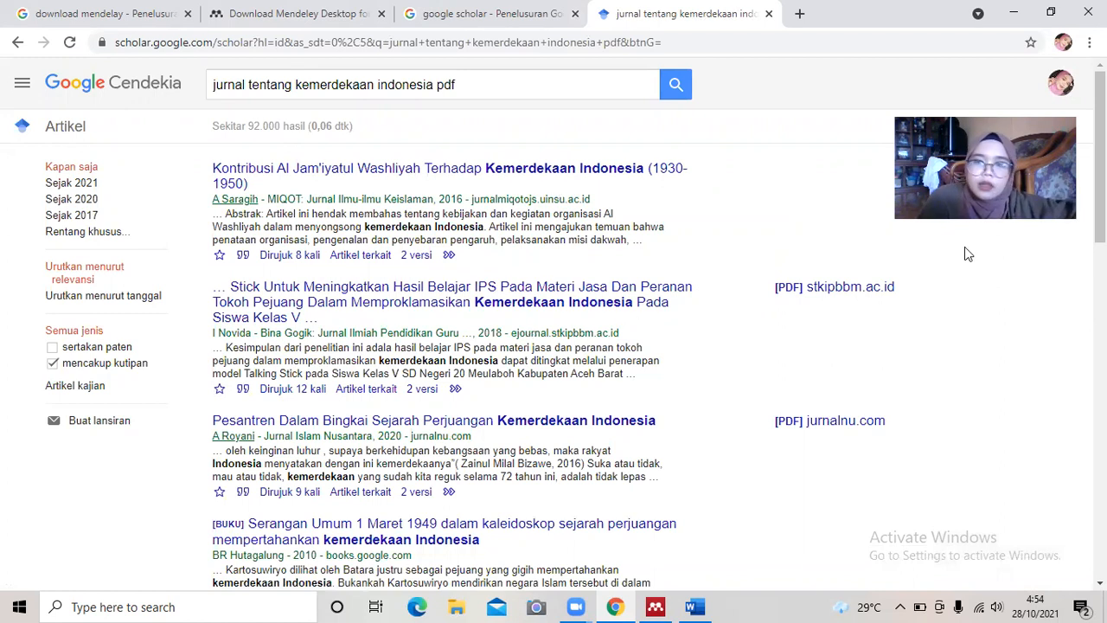
Open the Peranan Wanita article's [PDF] core.ac.uk link in a new tab.
scroll(964, 247, down, 1)
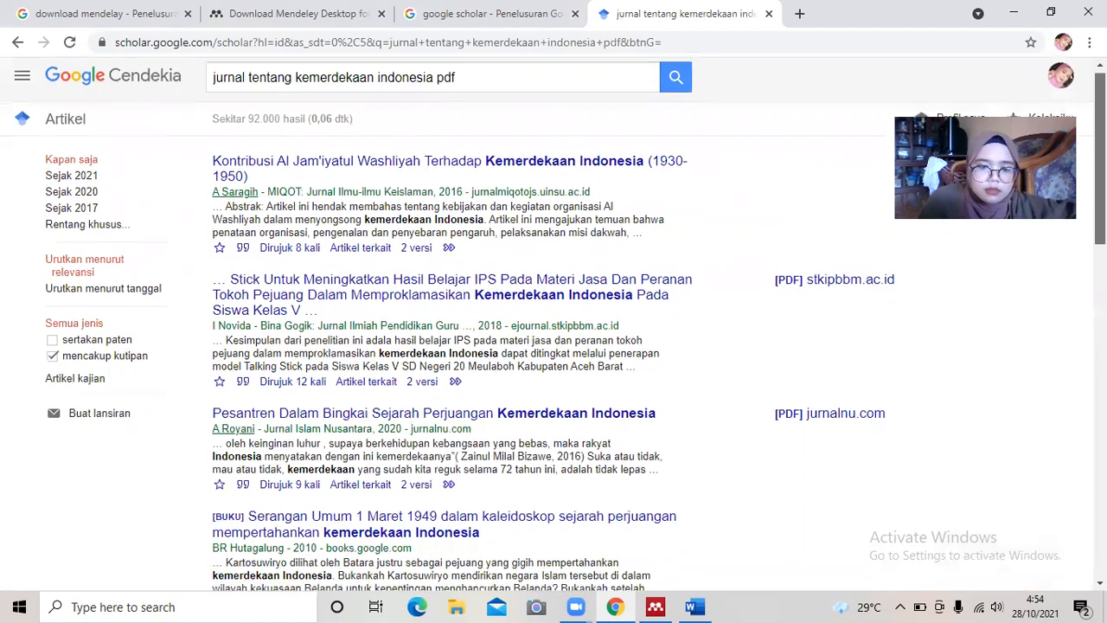
scroll(554, 325, down, 1)
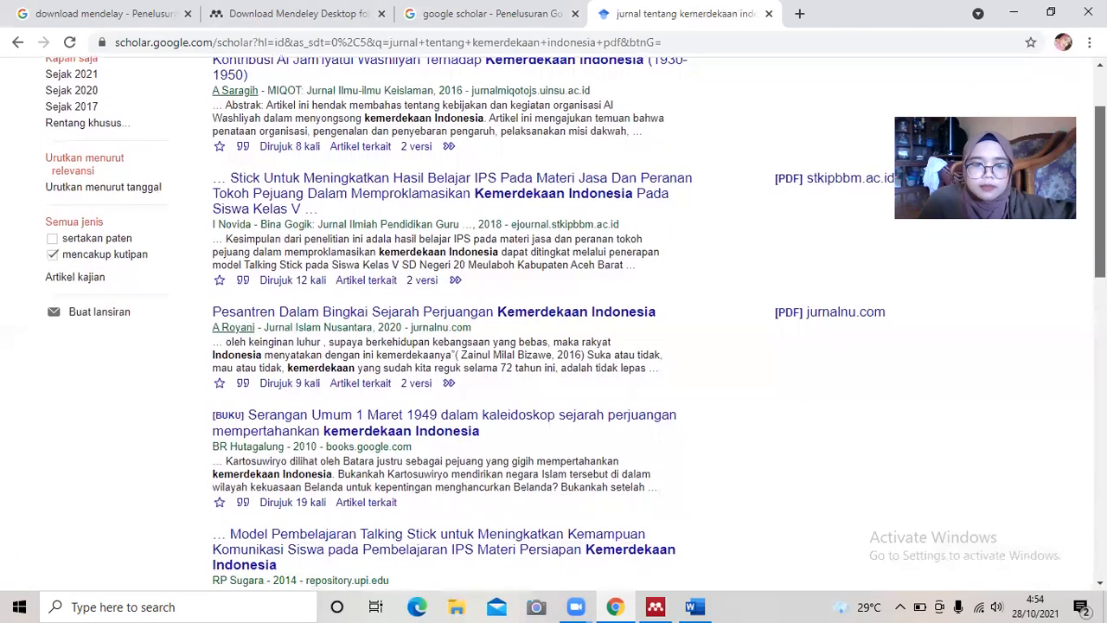
scroll(553, 325, down, 2)
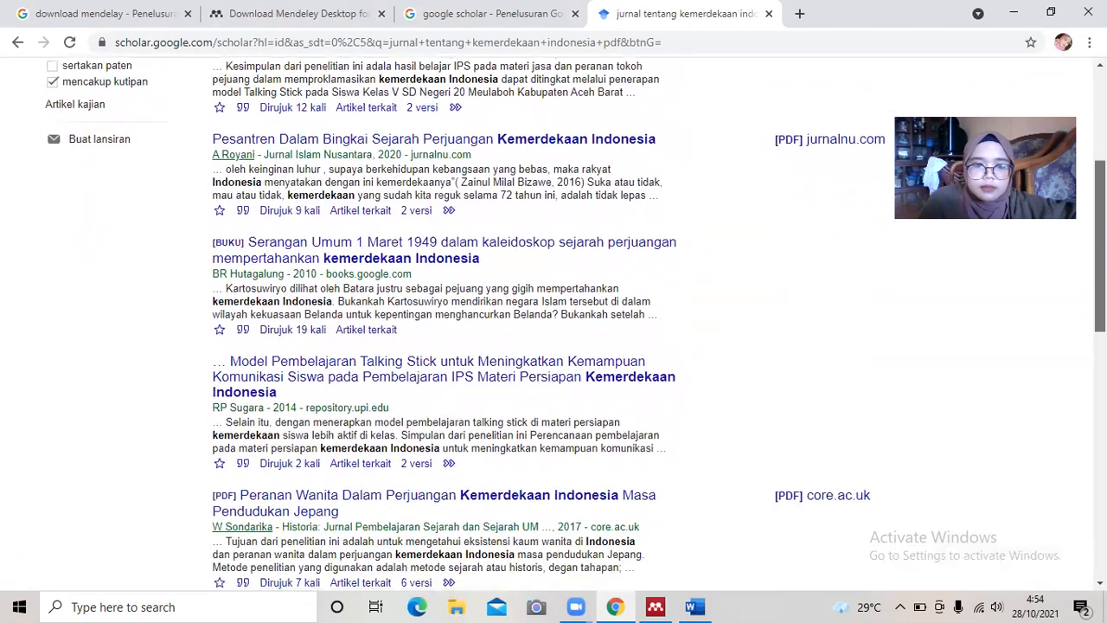
scroll(823, 317, down, 2)
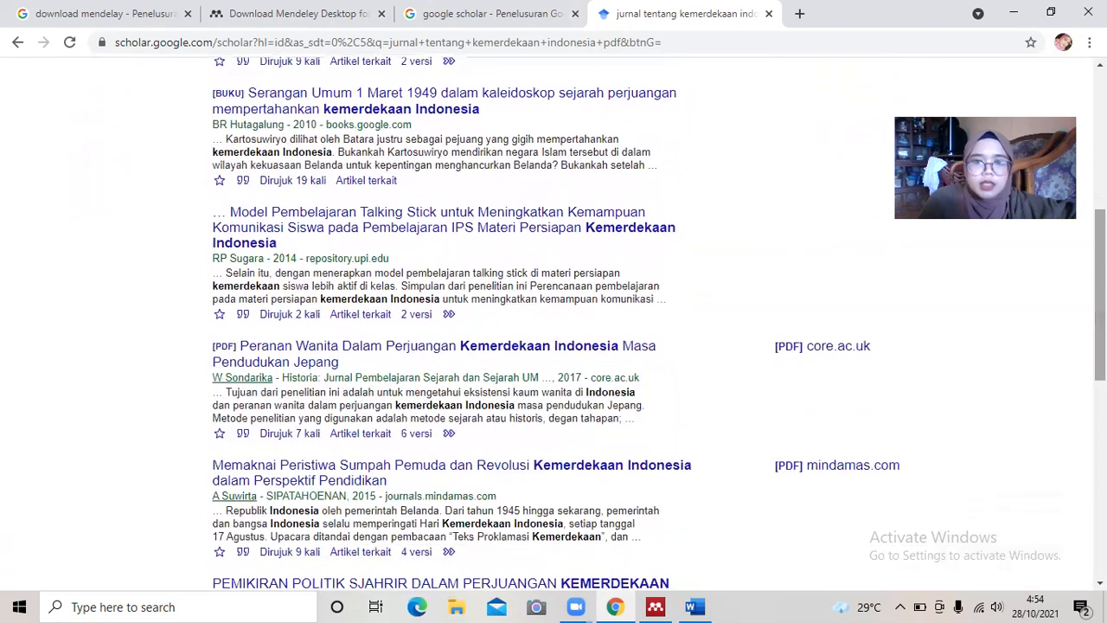
drag(1100, 294, 1100, 162)
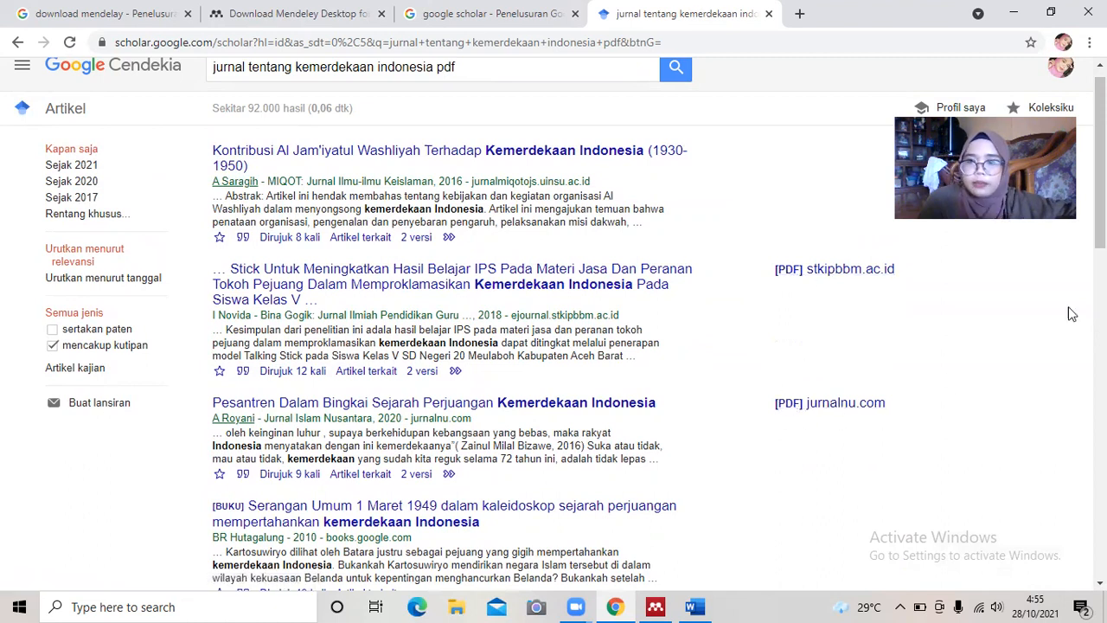
drag(1102, 212, 1103, 364)
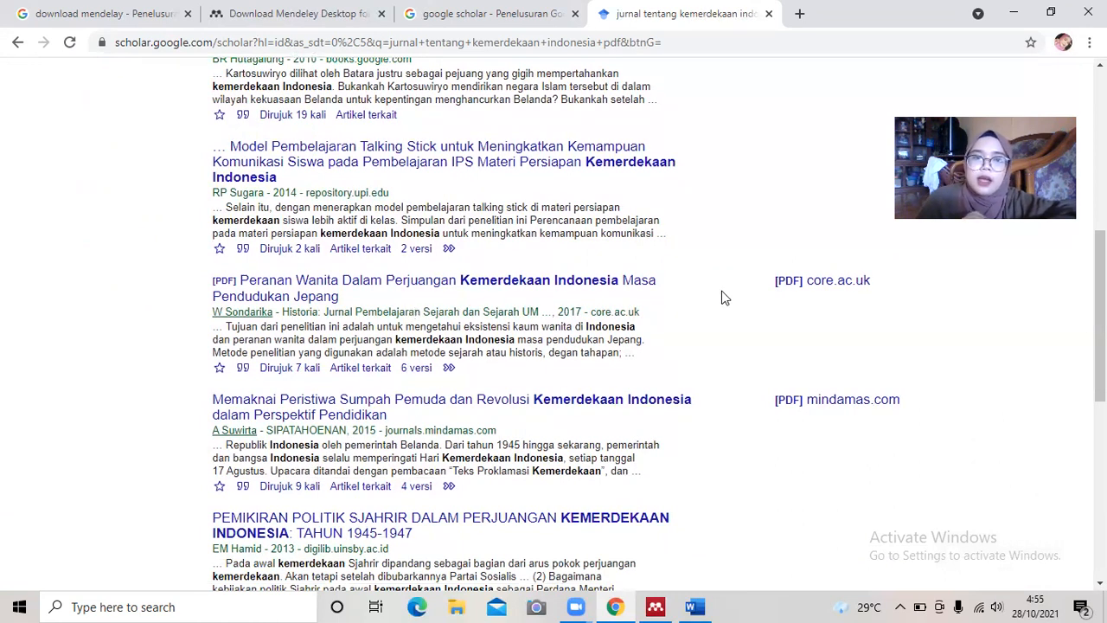
right_click(804, 283)
click(867, 295)
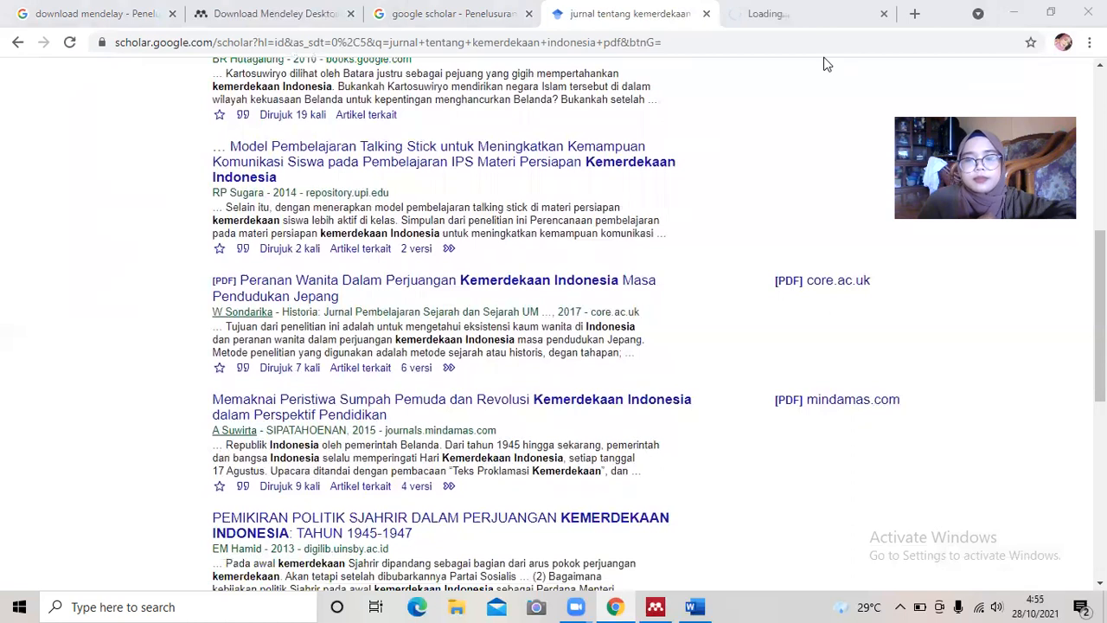
Open the PDF tab and check the DAFTAR PUSTAKA on page 11.
click(822, 15)
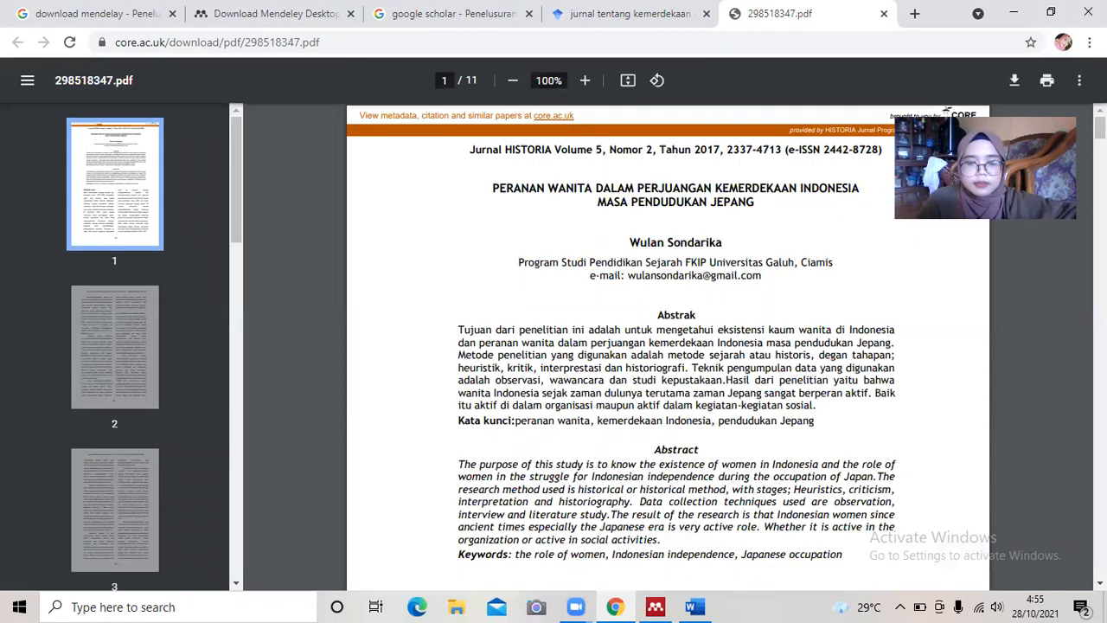
drag(979, 75, 993, 2)
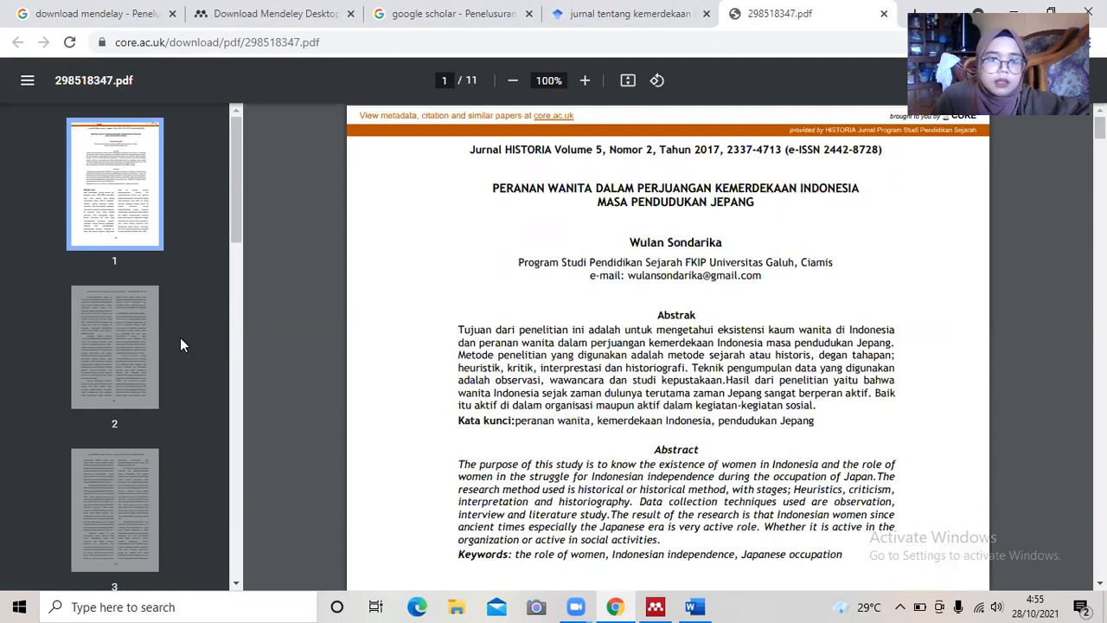
drag(232, 232, 212, 575)
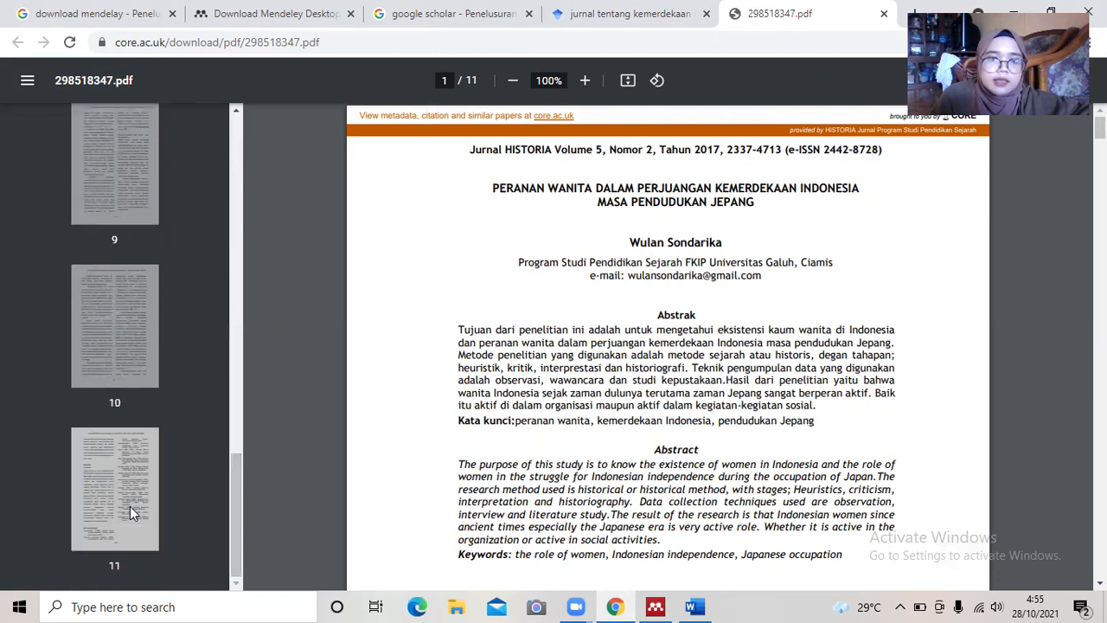
click(133, 513)
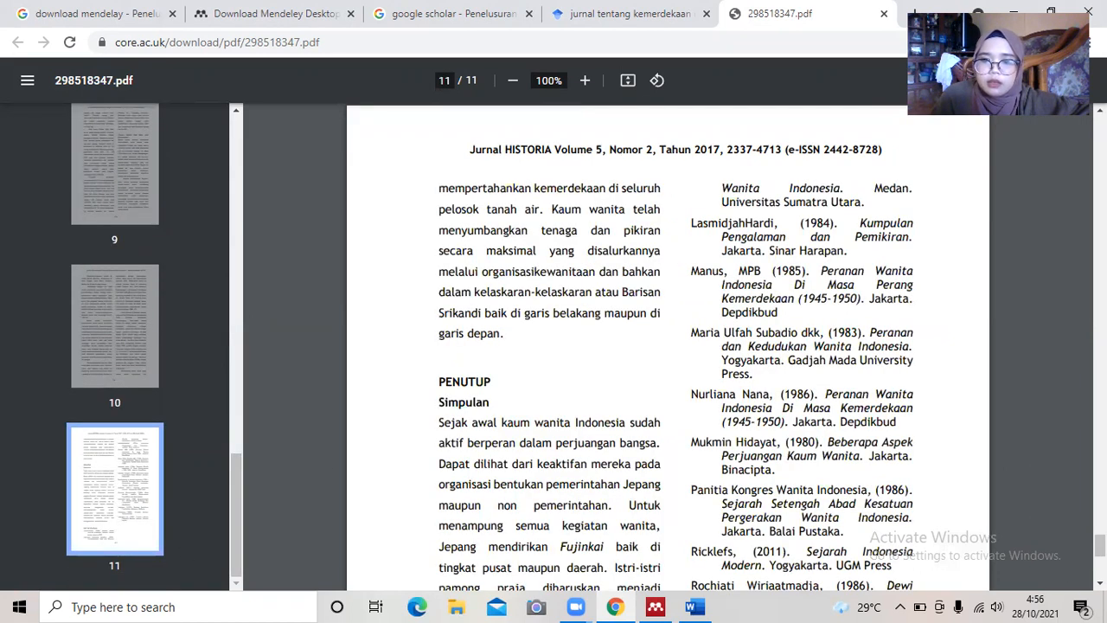
scroll(667, 346, down, 5)
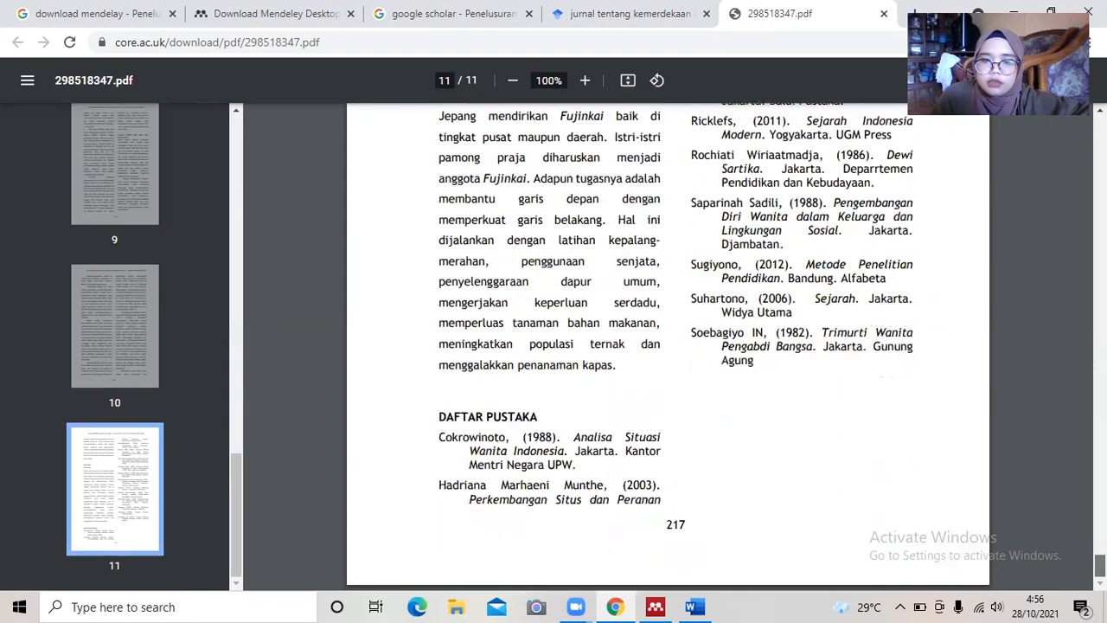
scroll(668, 346, up, 20)
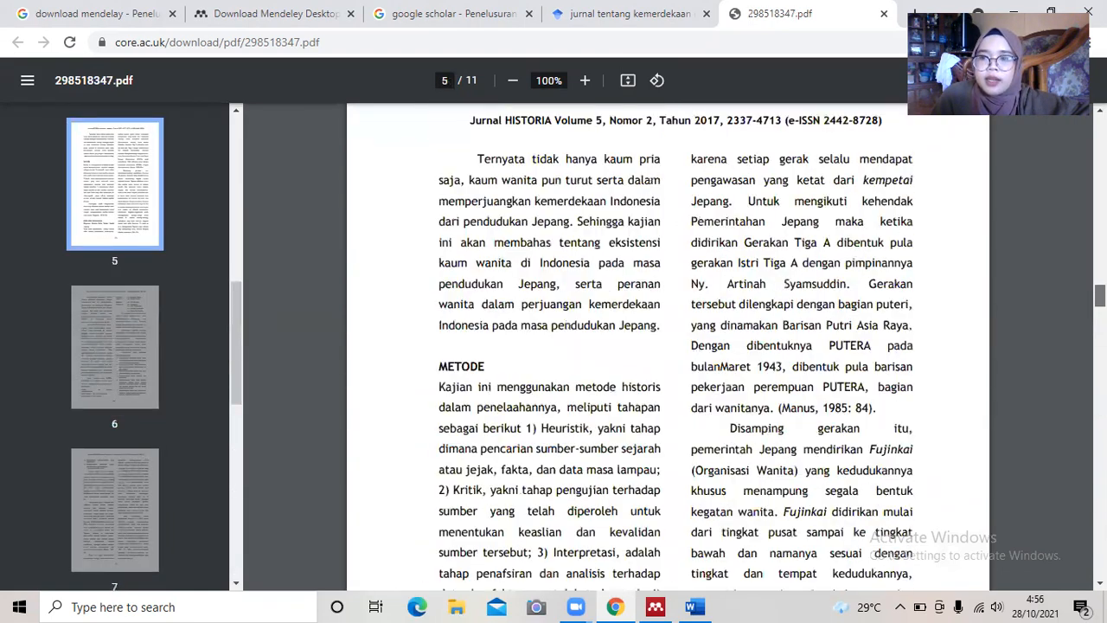
scroll(668, 346, up, 20)
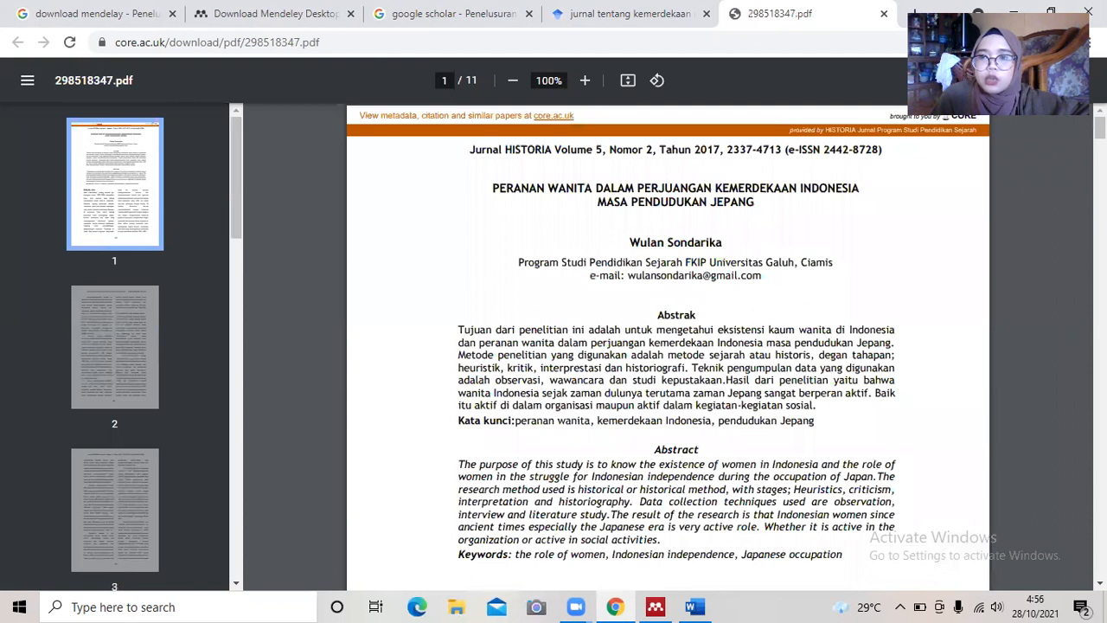
Download the article PDF into the Downloads folder as 'referensi 1.pdf'.
click(1016, 86)
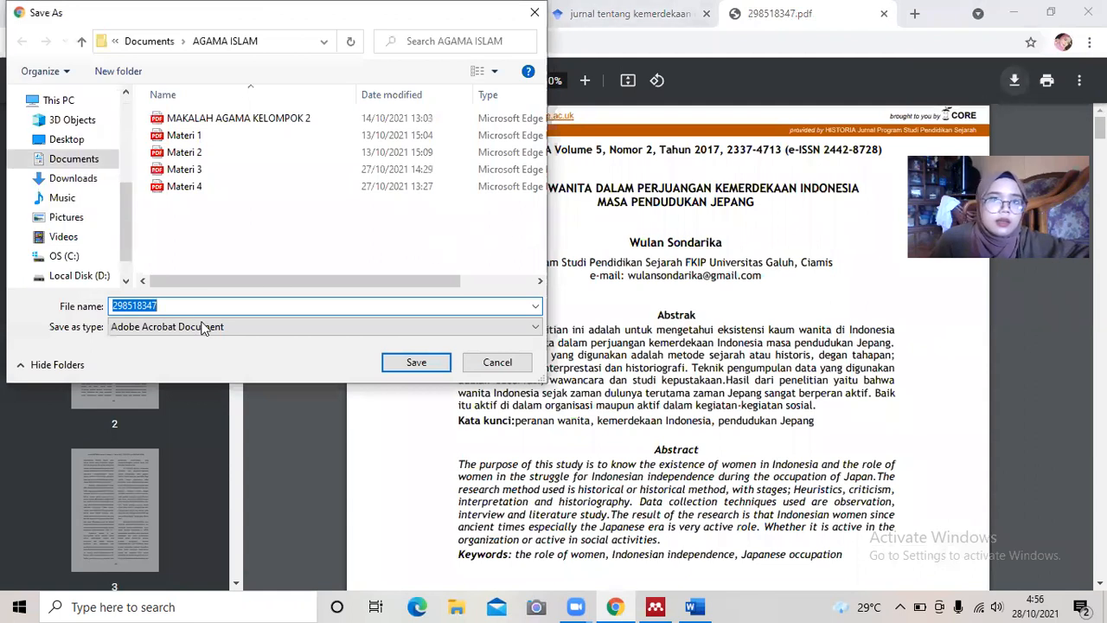
click(84, 161)
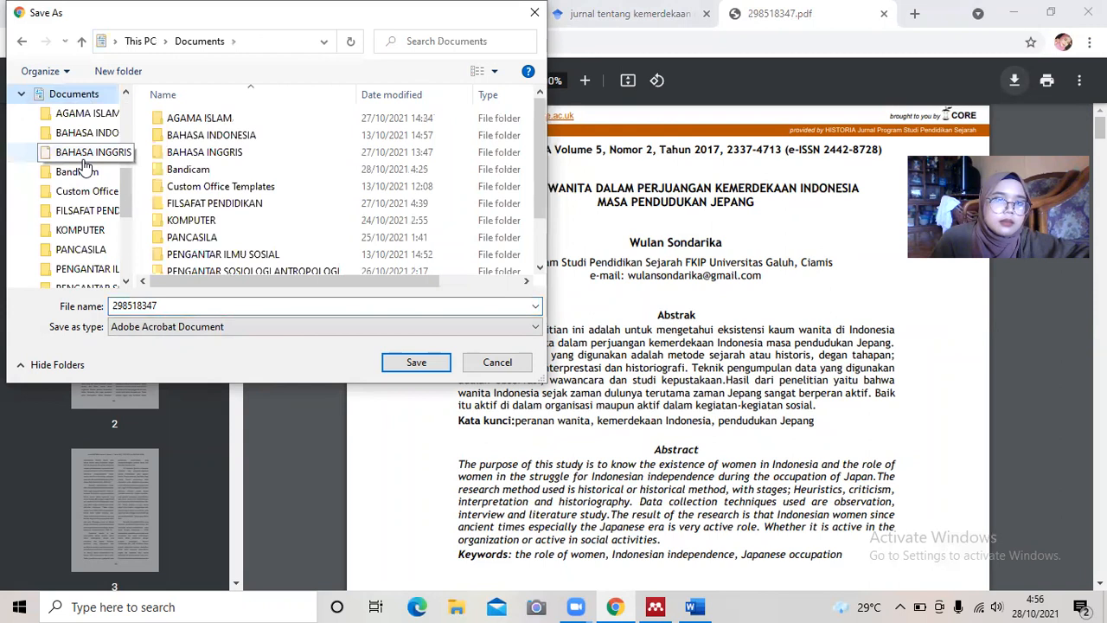
scroll(87, 199, down, 5)
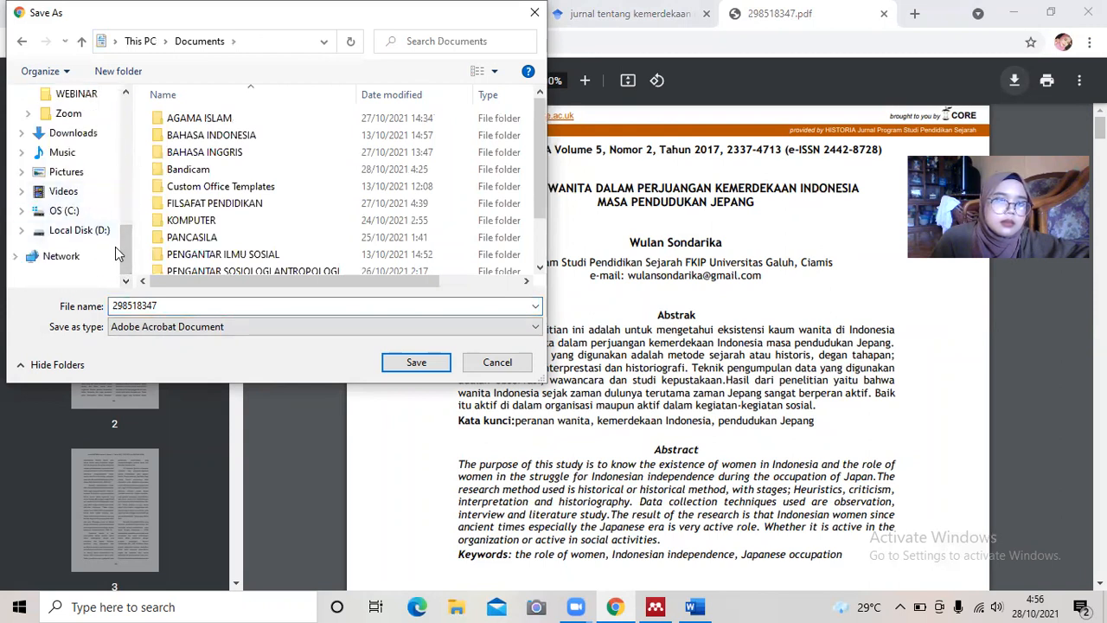
click(74, 133)
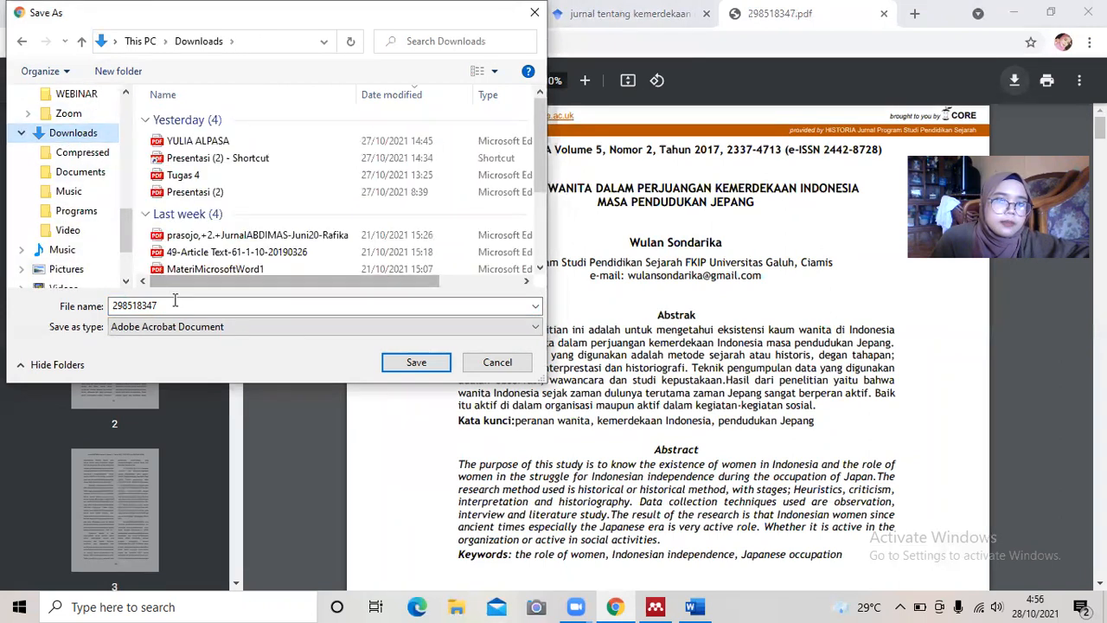
double_click(173, 306)
key(BackSpace)
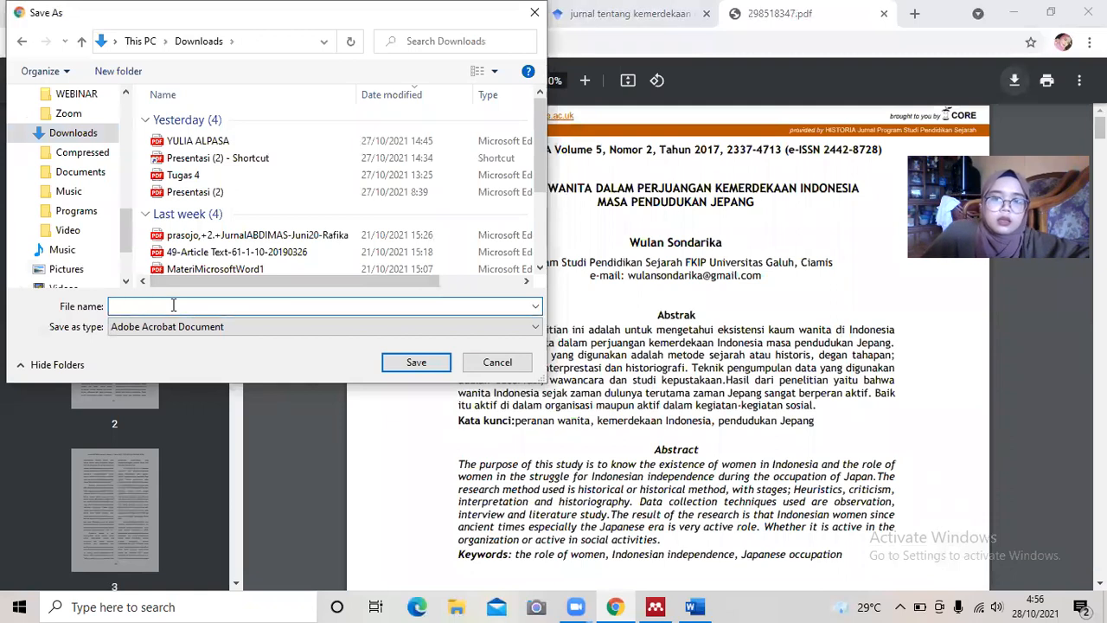
text(referensi 1)
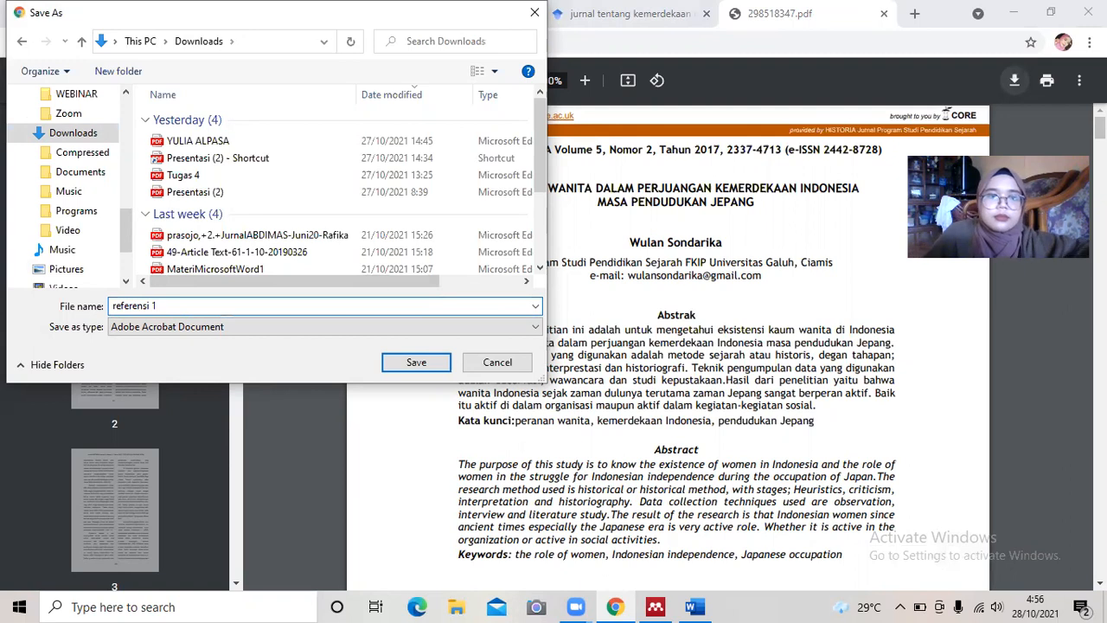
click(415, 363)
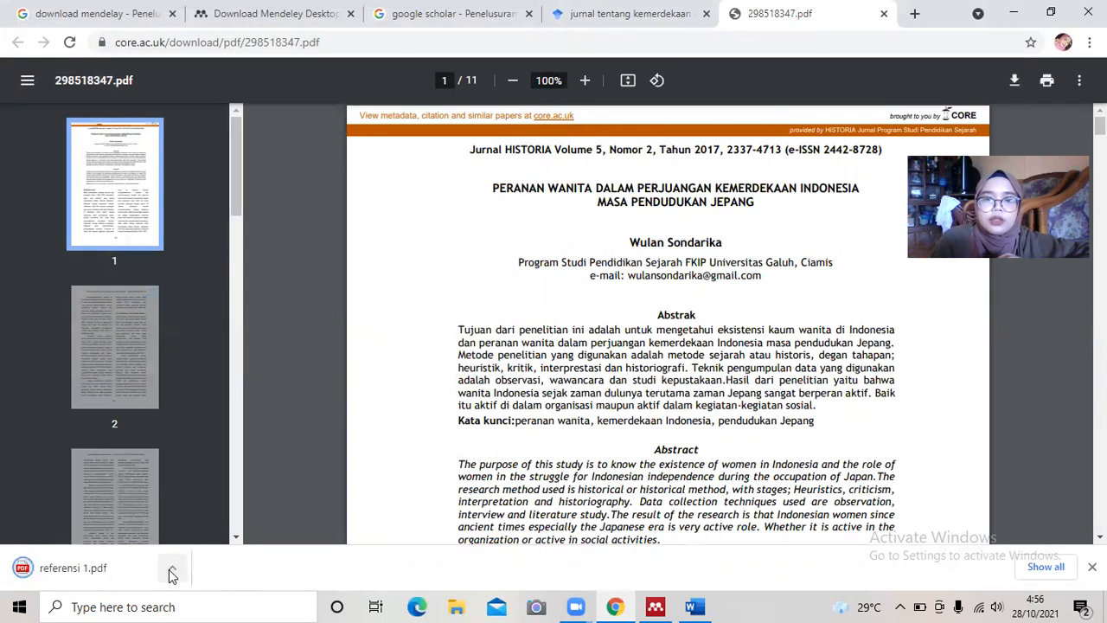
click(453, 607)
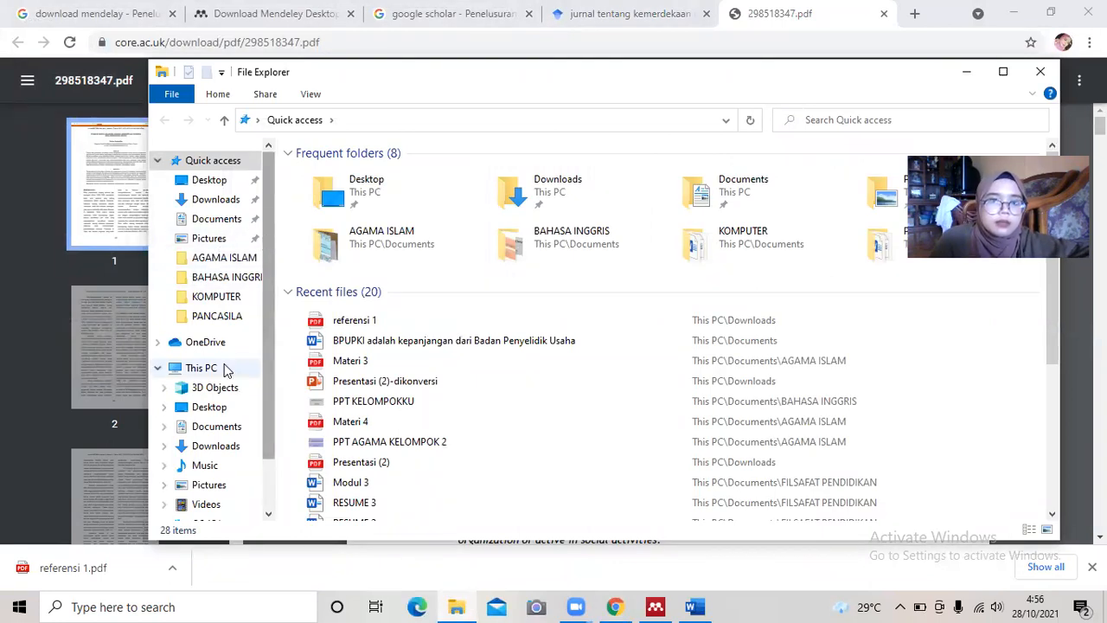
click(196, 447)
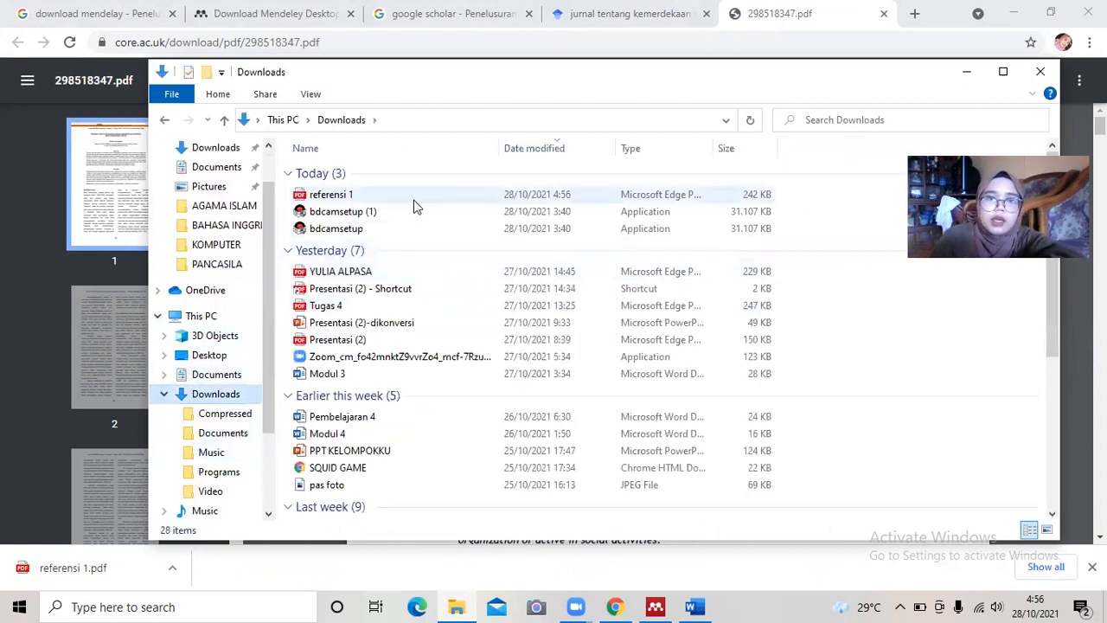
click(414, 201)
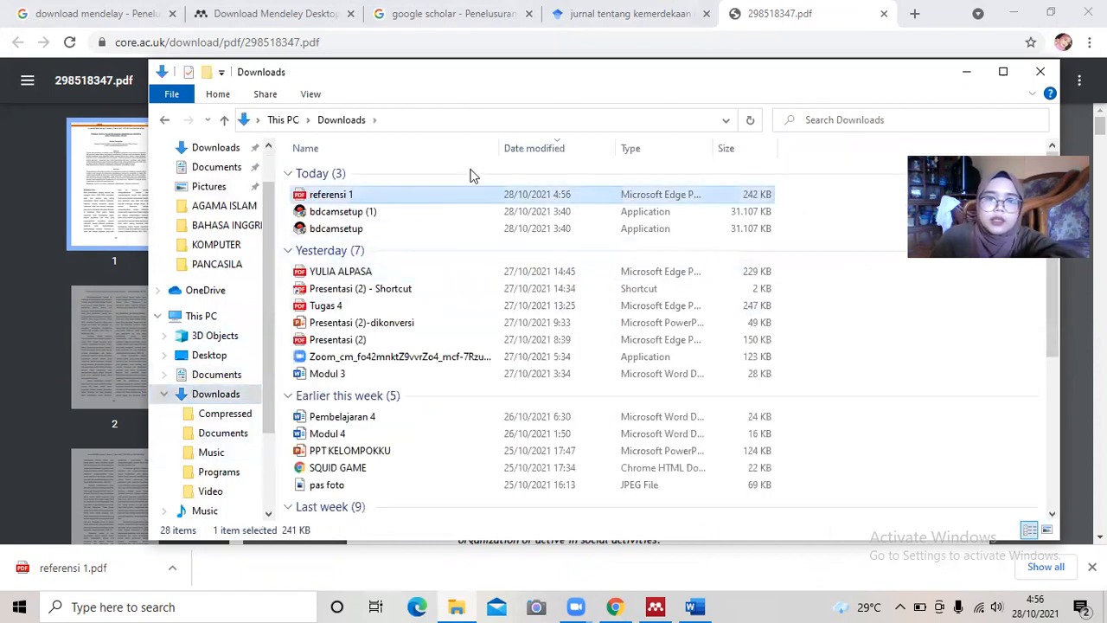
click(965, 74)
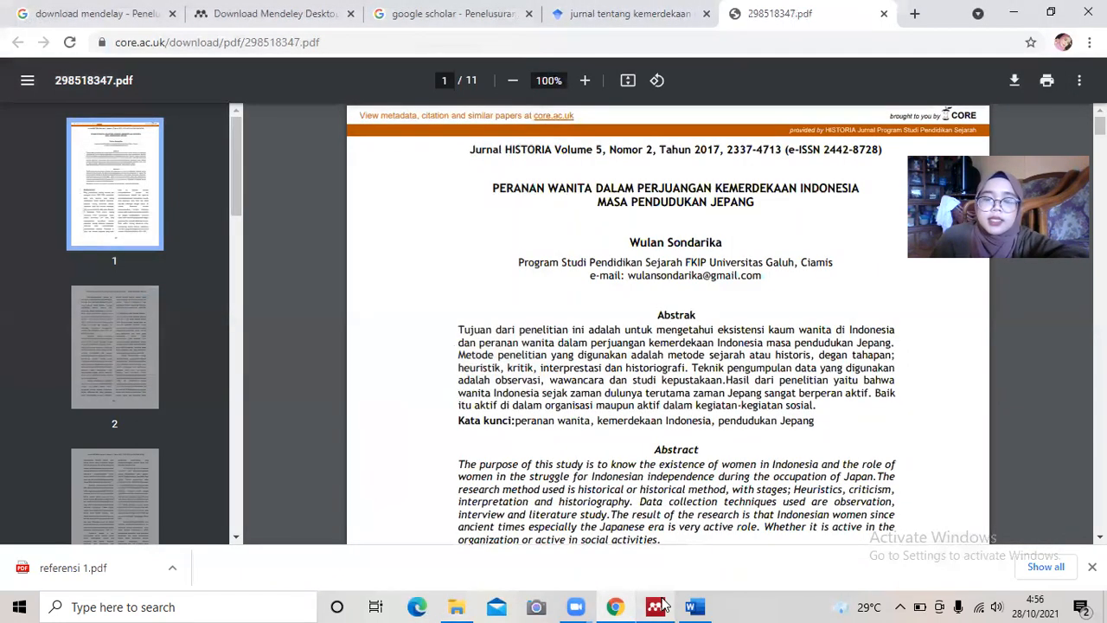
mouse_move(665, 606)
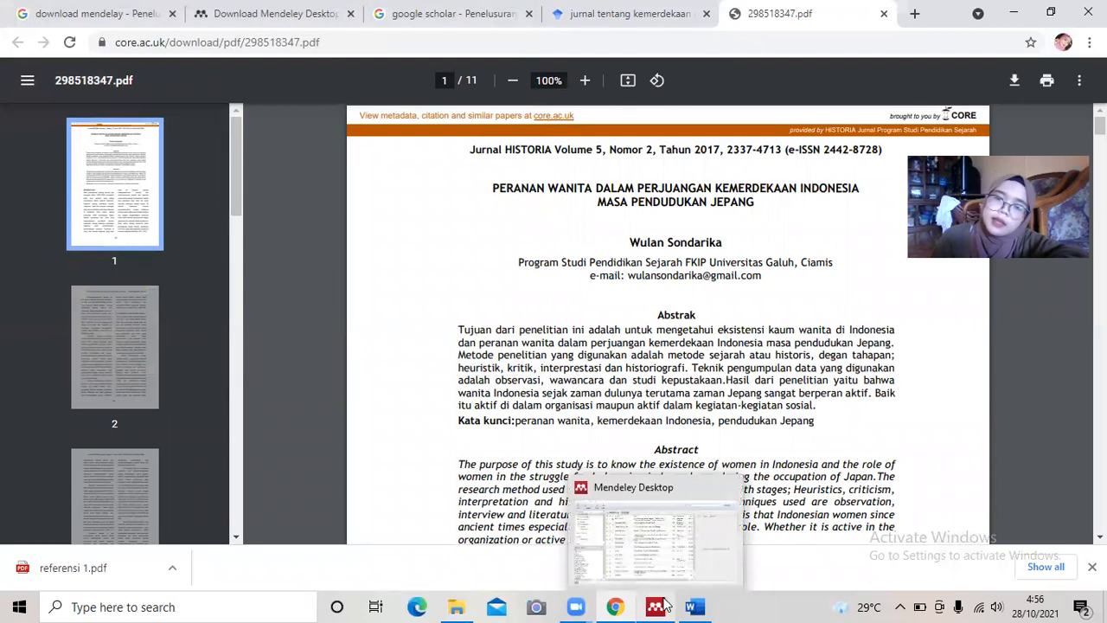
Import the referensi 1 PDF from the Downloads folder into the Mendeley library with Add Files.
click(673, 563)
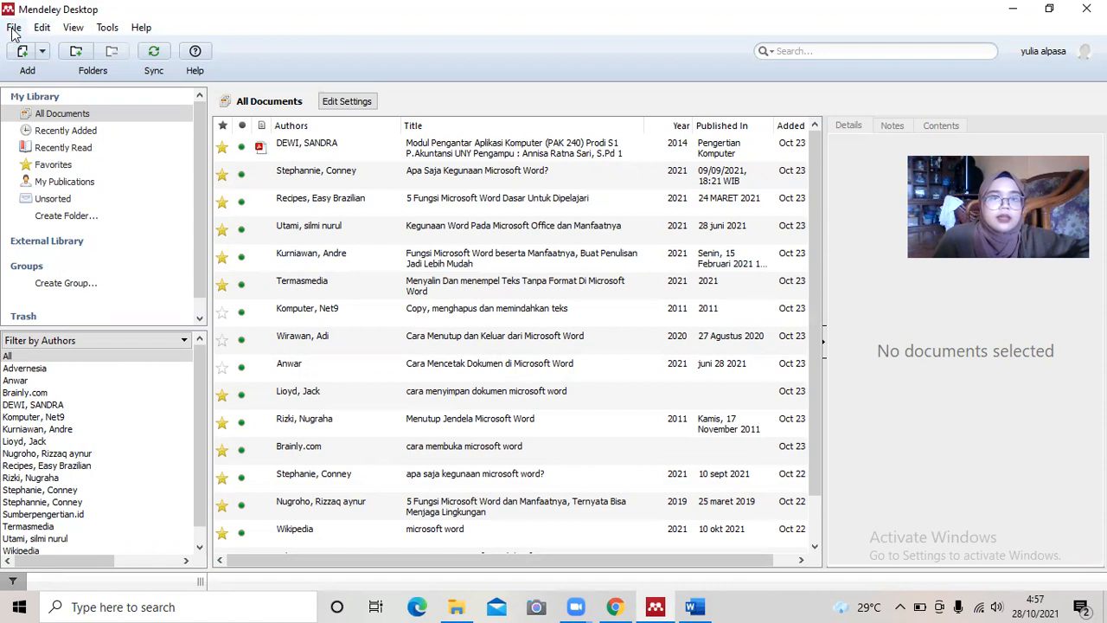
click(13, 31)
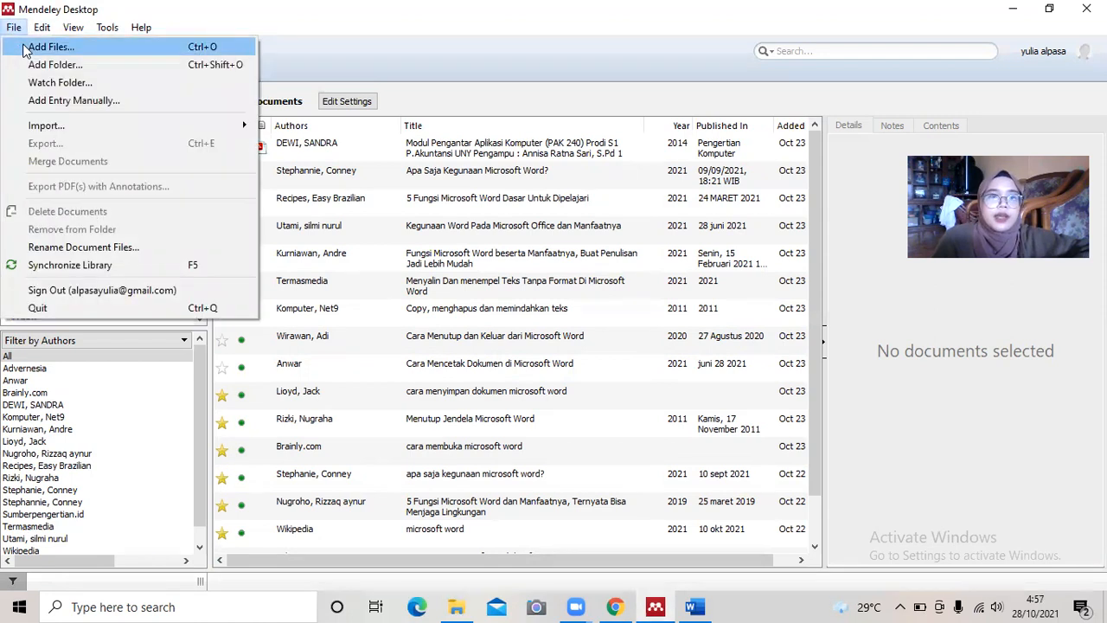
click(24, 48)
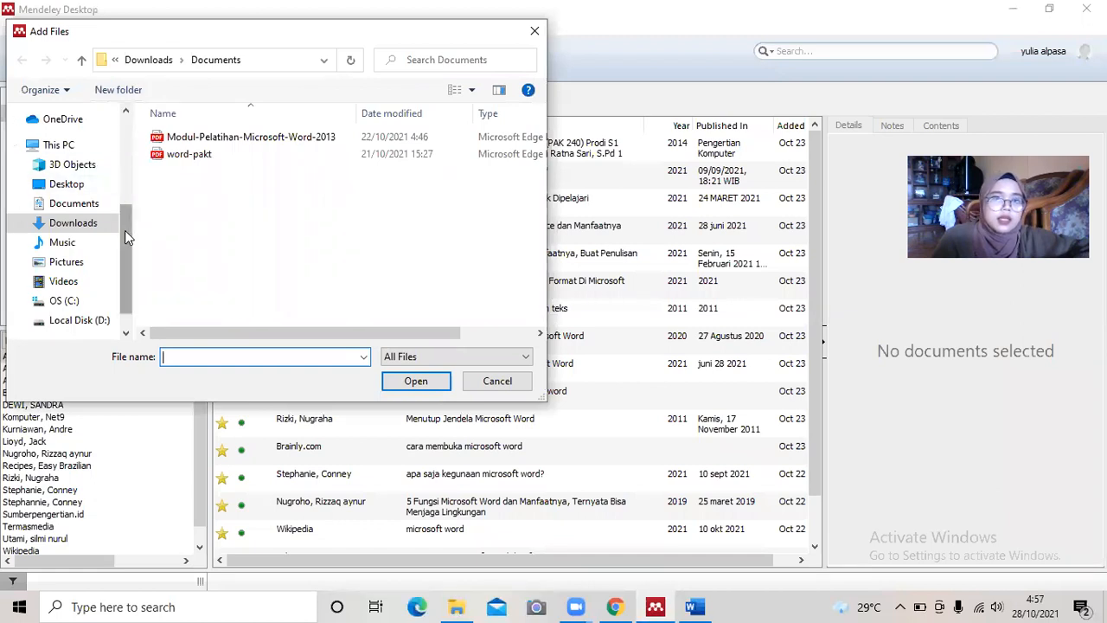
click(86, 224)
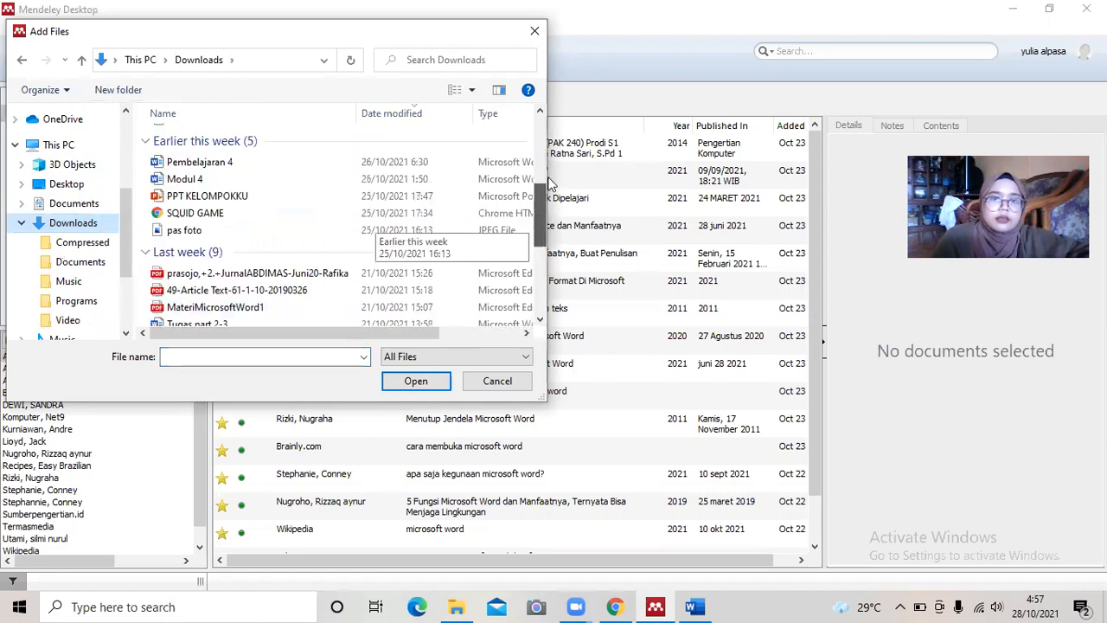
scroll(407, 190, up, 6)
click(417, 161)
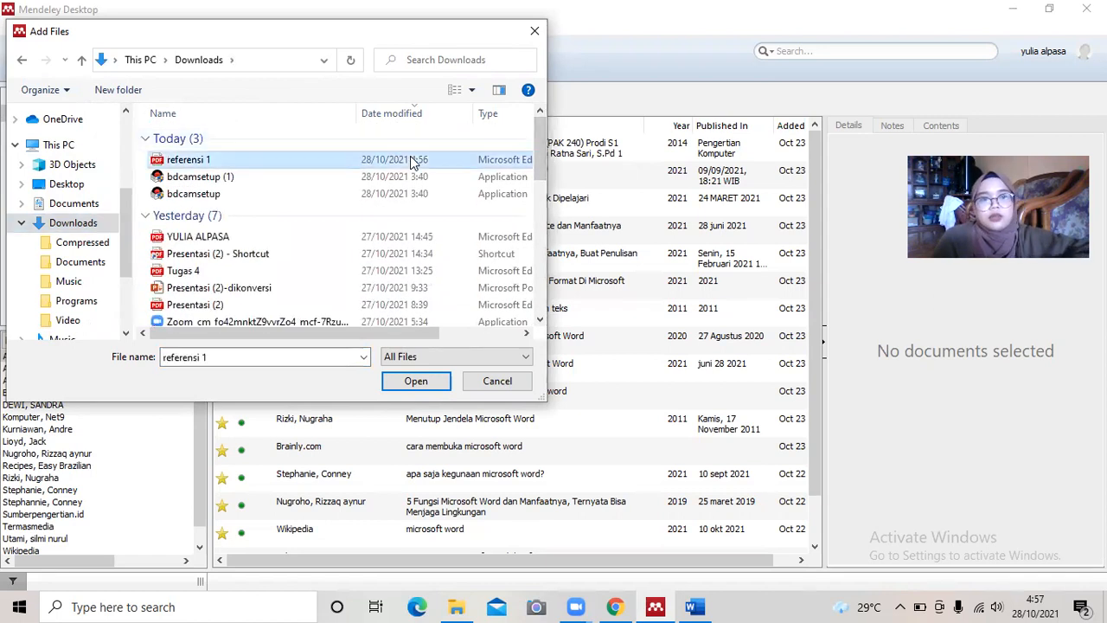
click(415, 381)
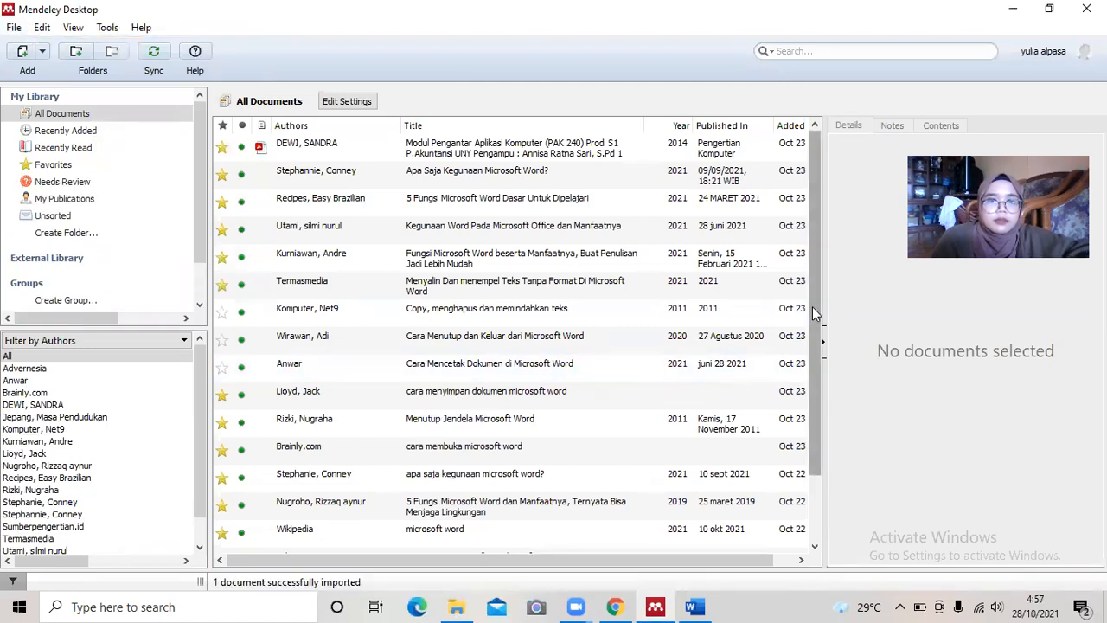
Select the Sondarika 'Peranan Wanita' entry and review its details: HISTORIA 2017, volume 5, issue 2.
drag(814, 308, 839, 428)
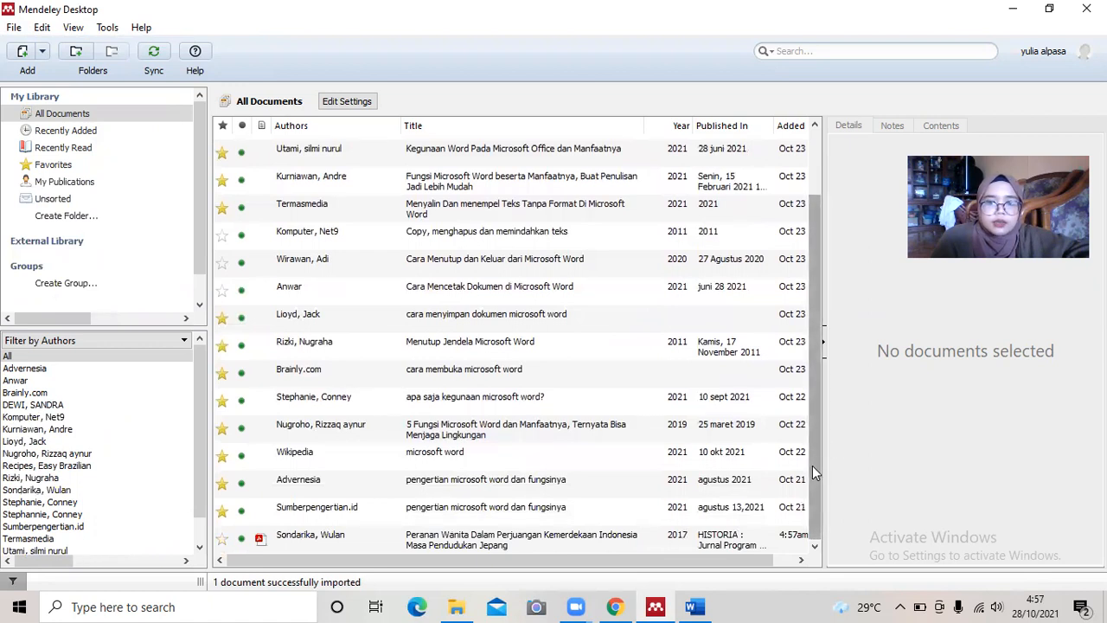
click(566, 540)
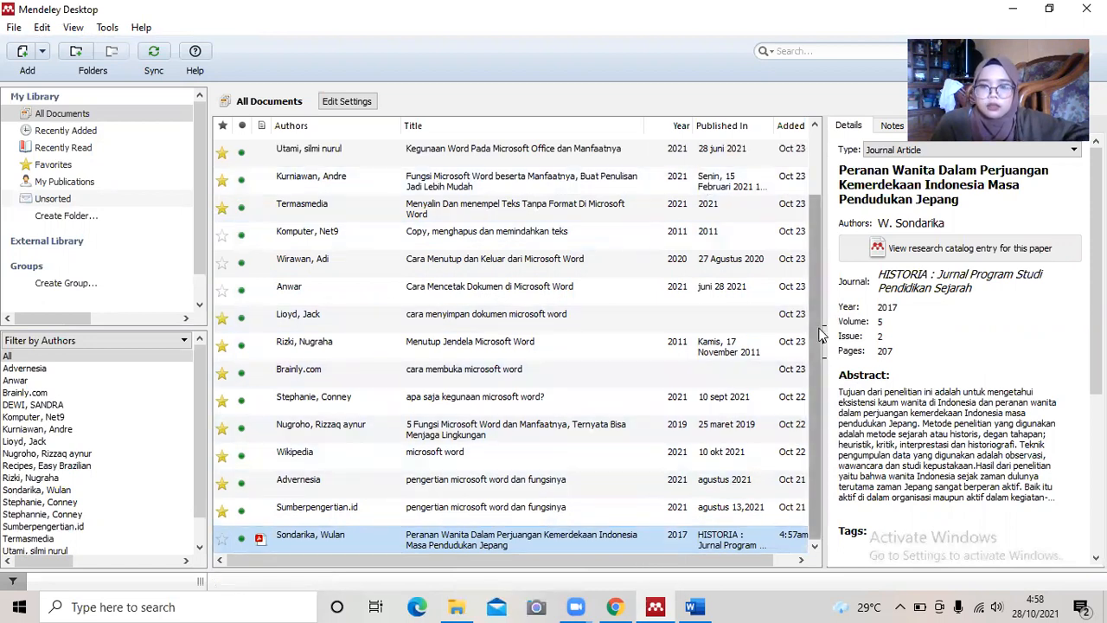
drag(1021, 117, 685, 104)
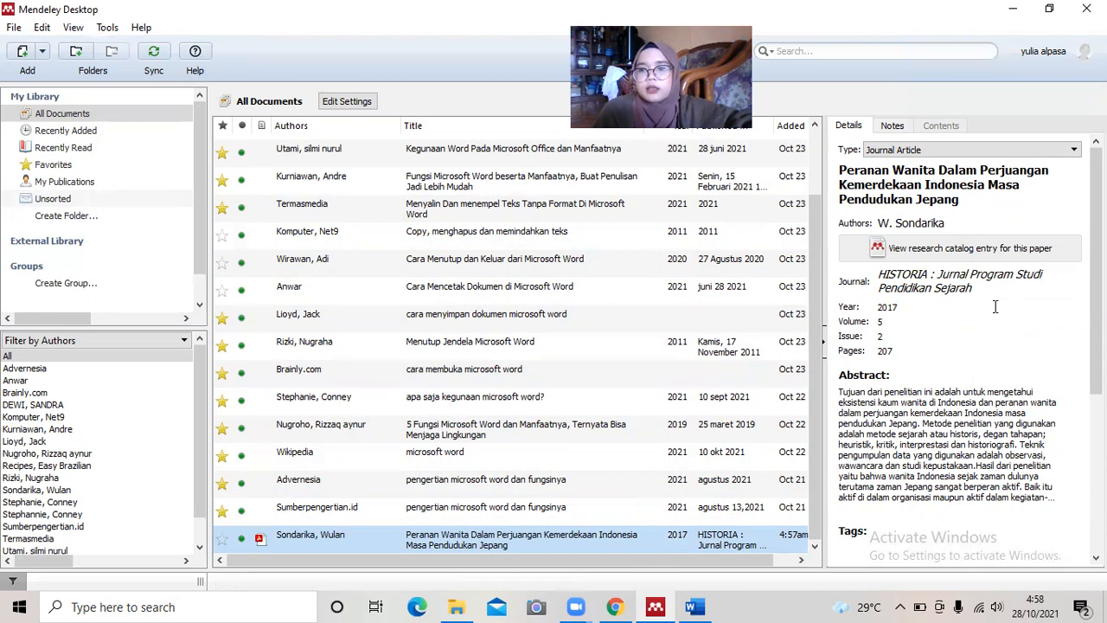
scroll(1018, 327, down, 3)
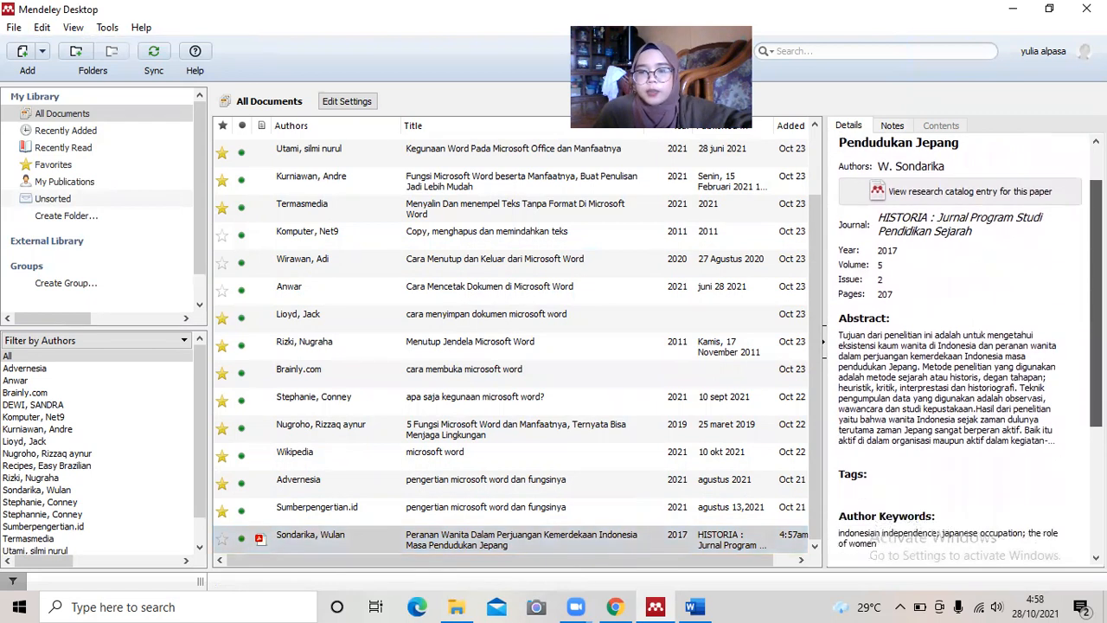
scroll(969, 346, down, 2)
scroll(960, 346, down, 4)
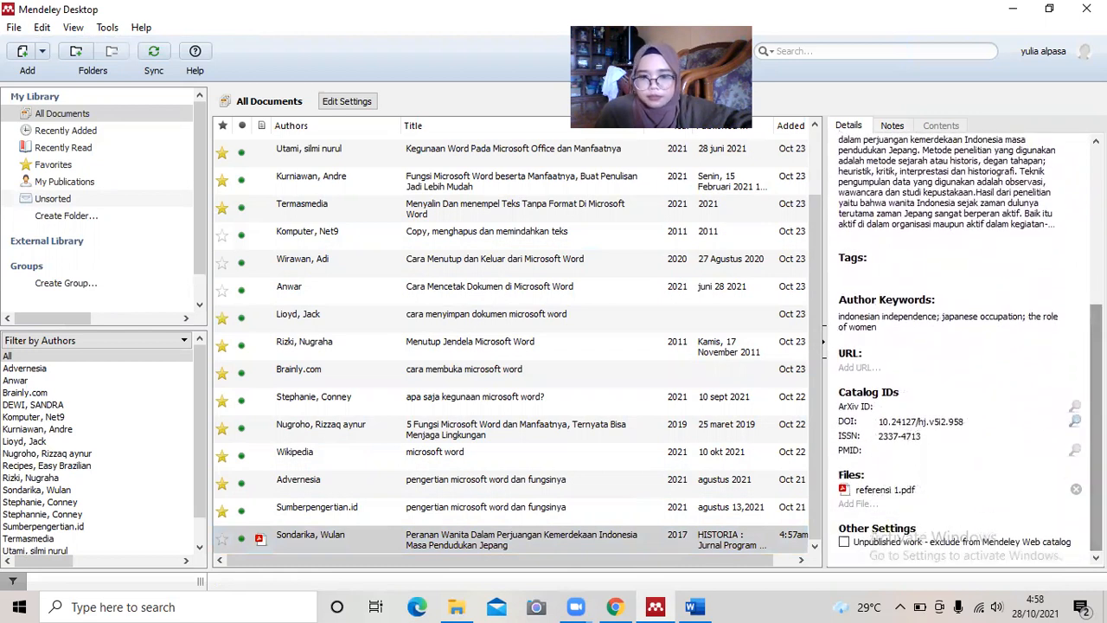
scroll(961, 346, up, 9)
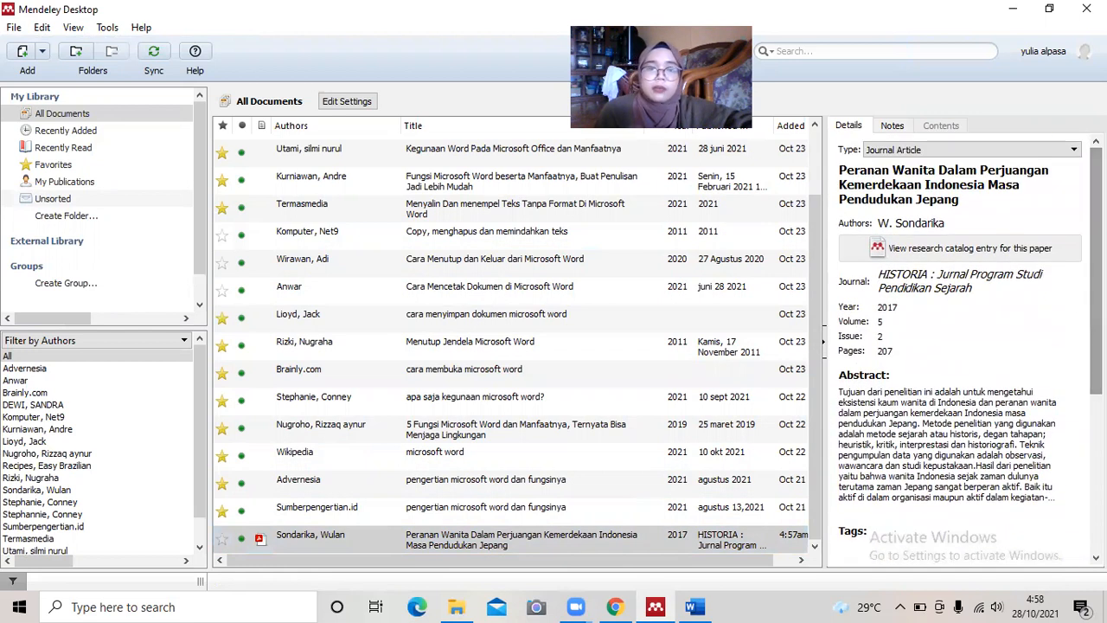
click(655, 539)
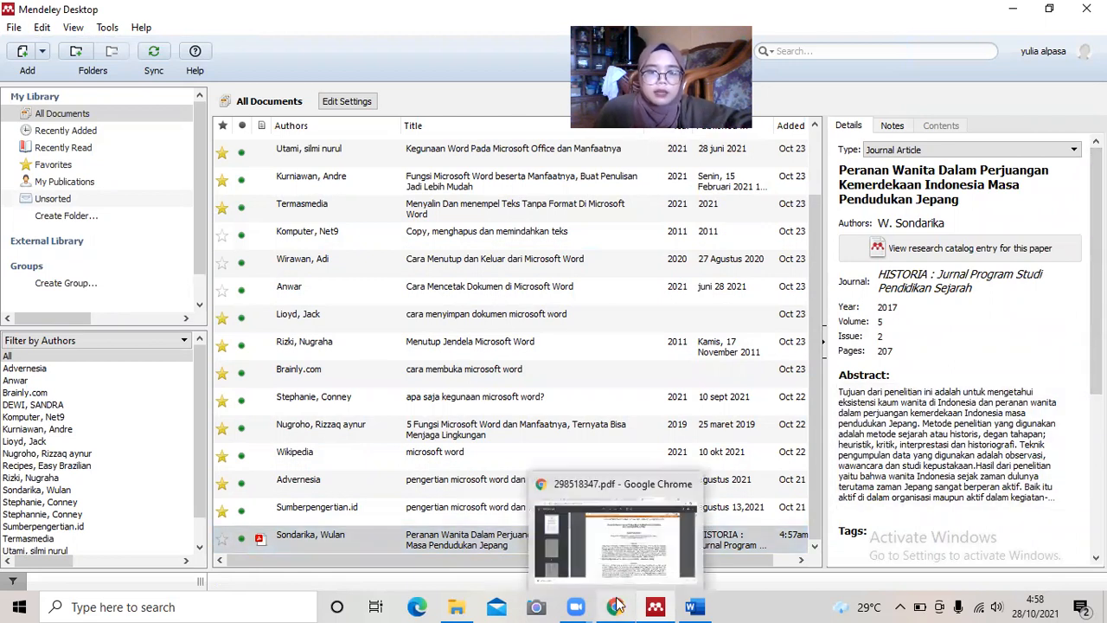
In Word's blank document, type the heading 'KEMERDEKAAN INDONESIA' on the first line.
mouse_move(692, 606)
click(712, 560)
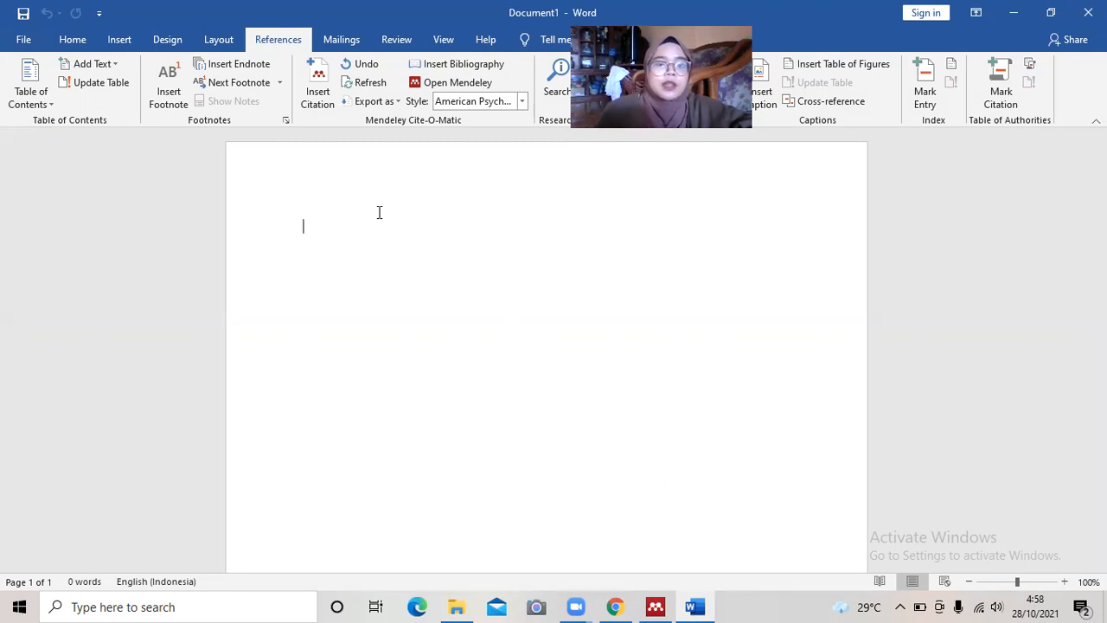
text(KEMERDEKAAN IN)
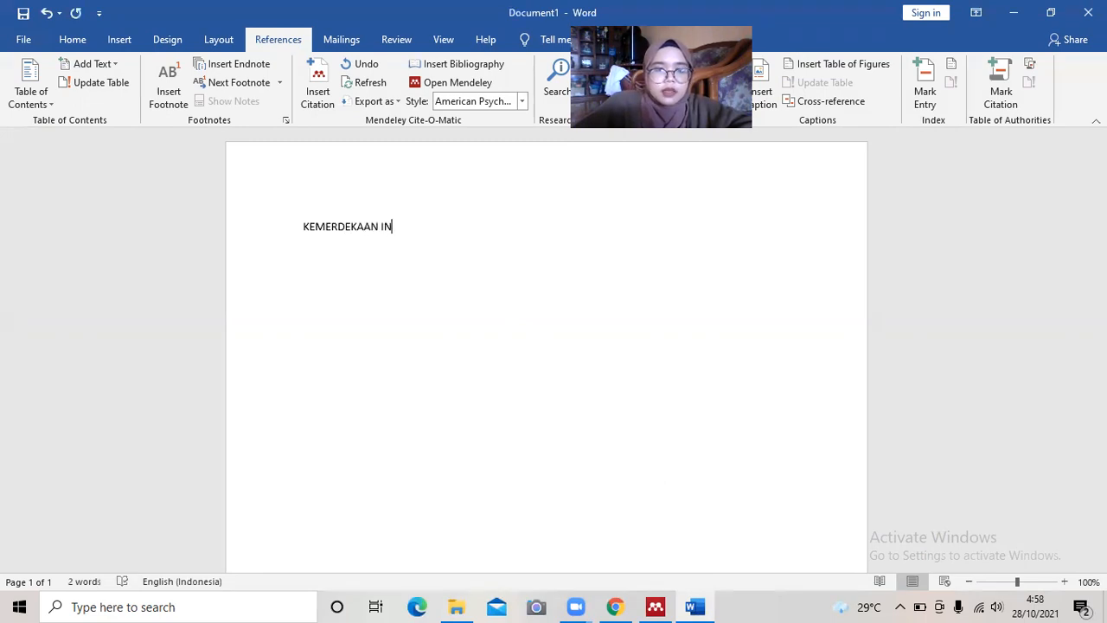
key(BackSpace)
key(BackSpace)
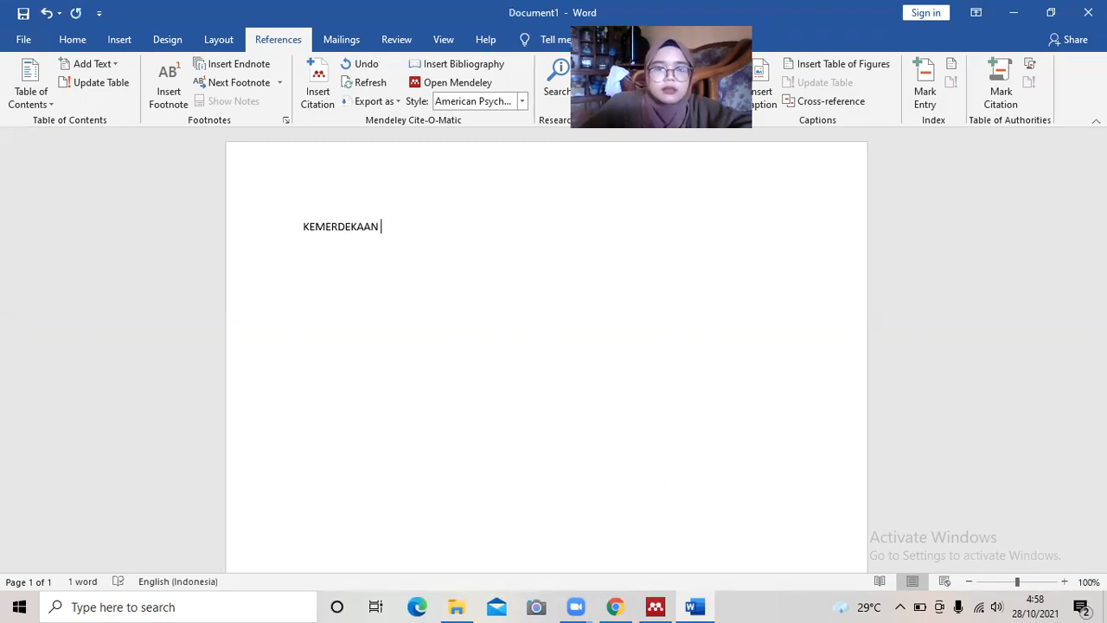
text(INDONESIA)
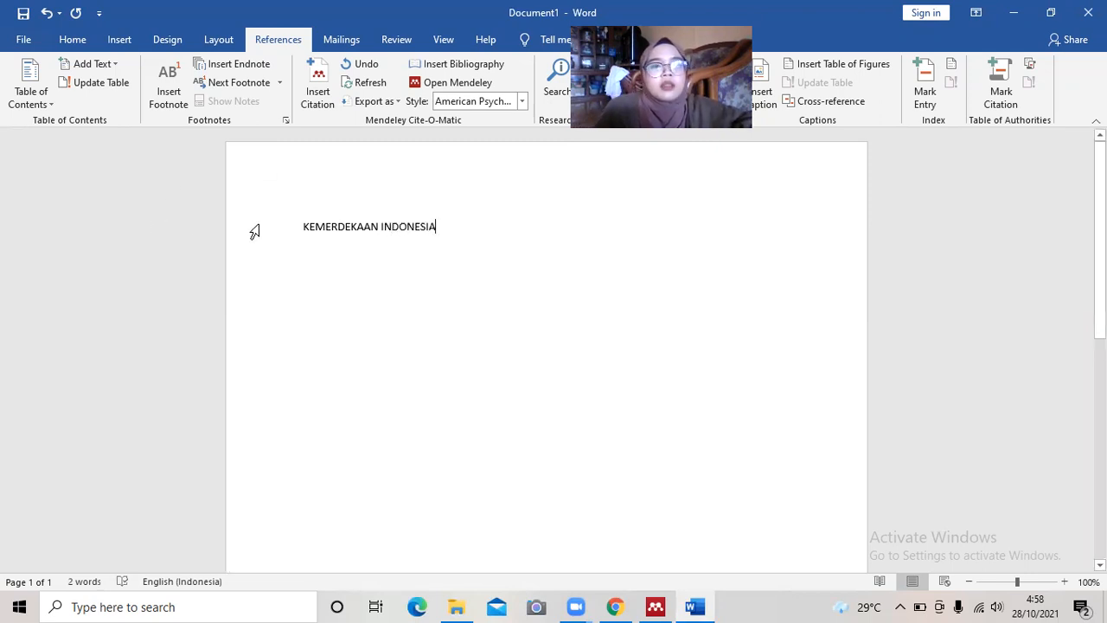
Centre the KEMERDEKAAN INDONESIA title and set its font size to 14.
click(71, 40)
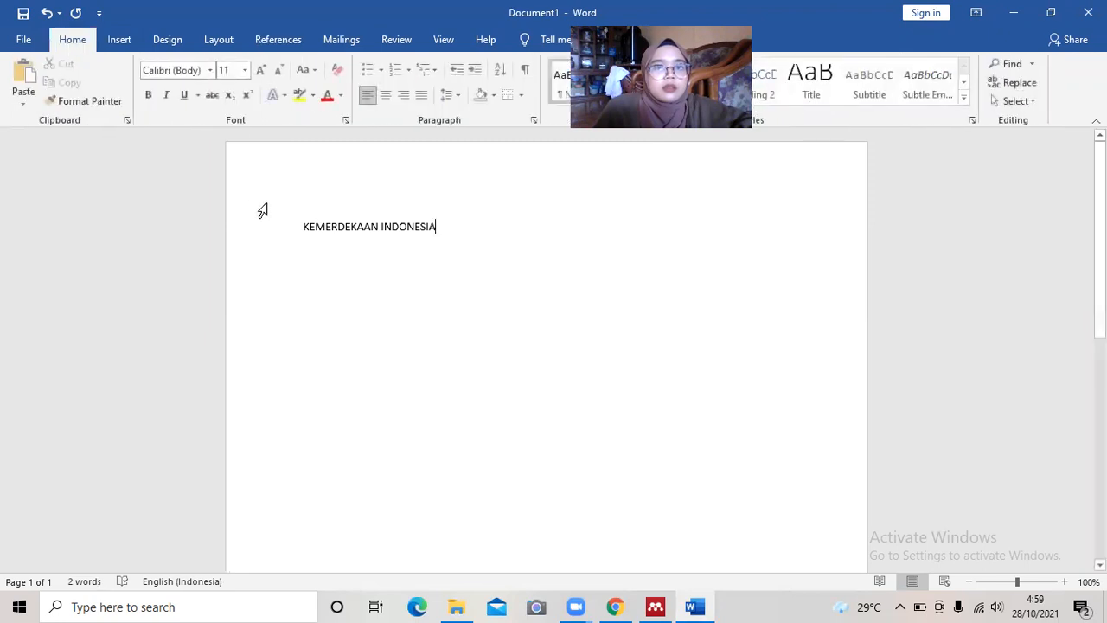
drag(366, 228, 425, 235)
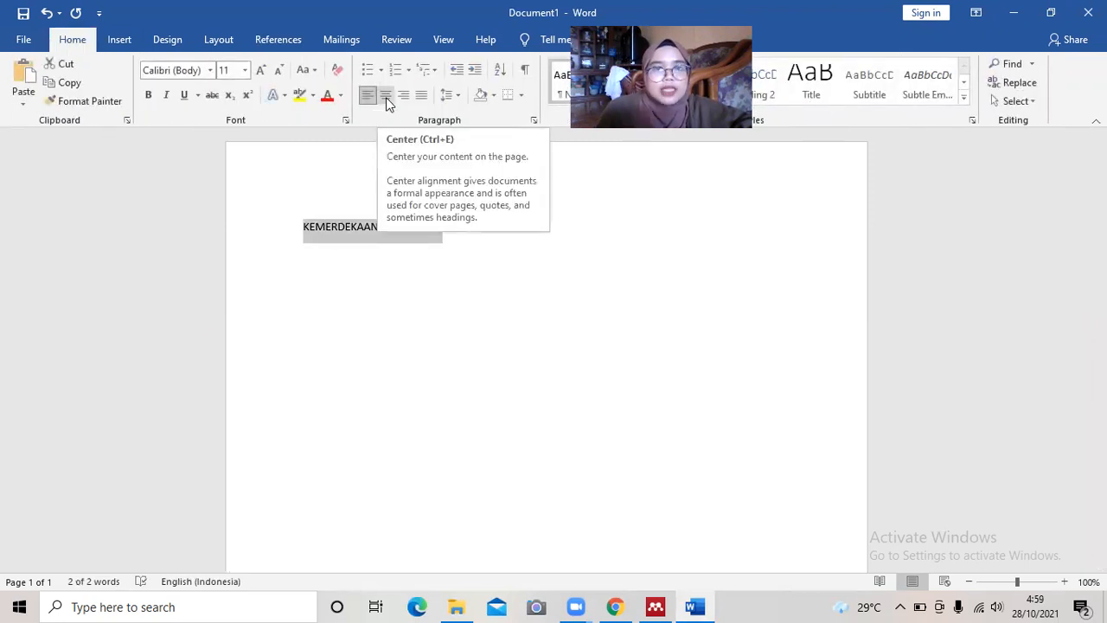
click(387, 101)
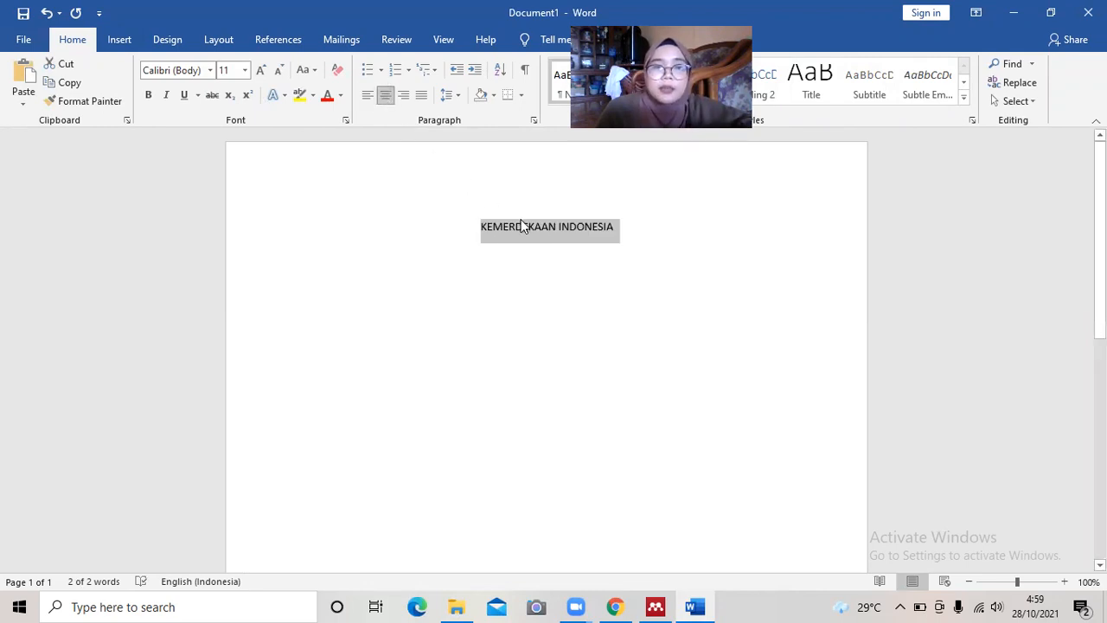
click(548, 230)
drag(480, 228, 618, 229)
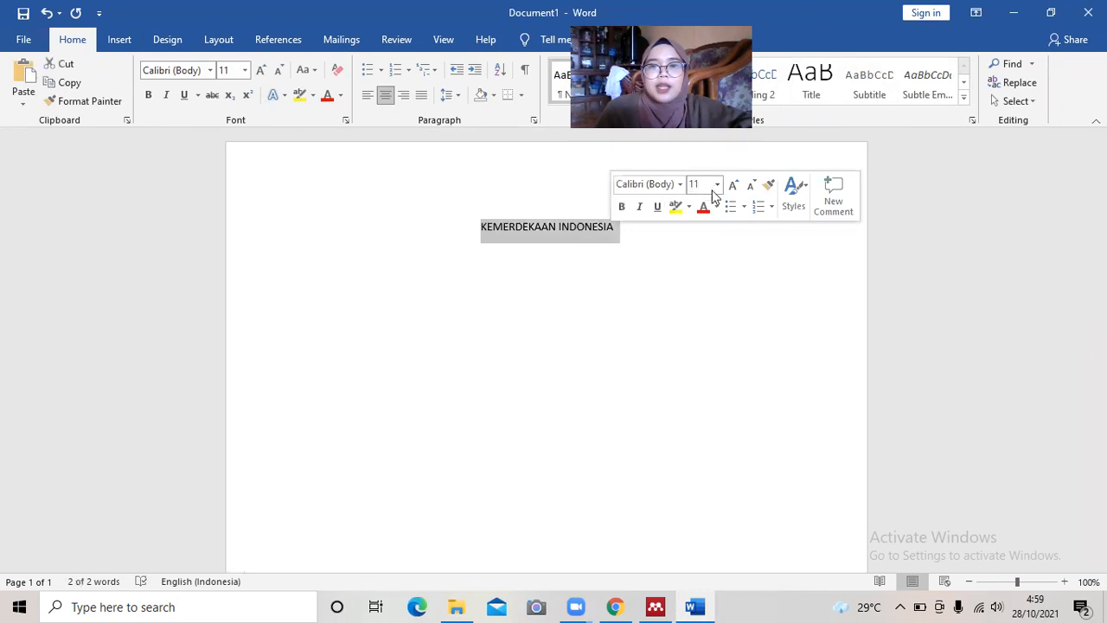
click(693, 185)
text(12)
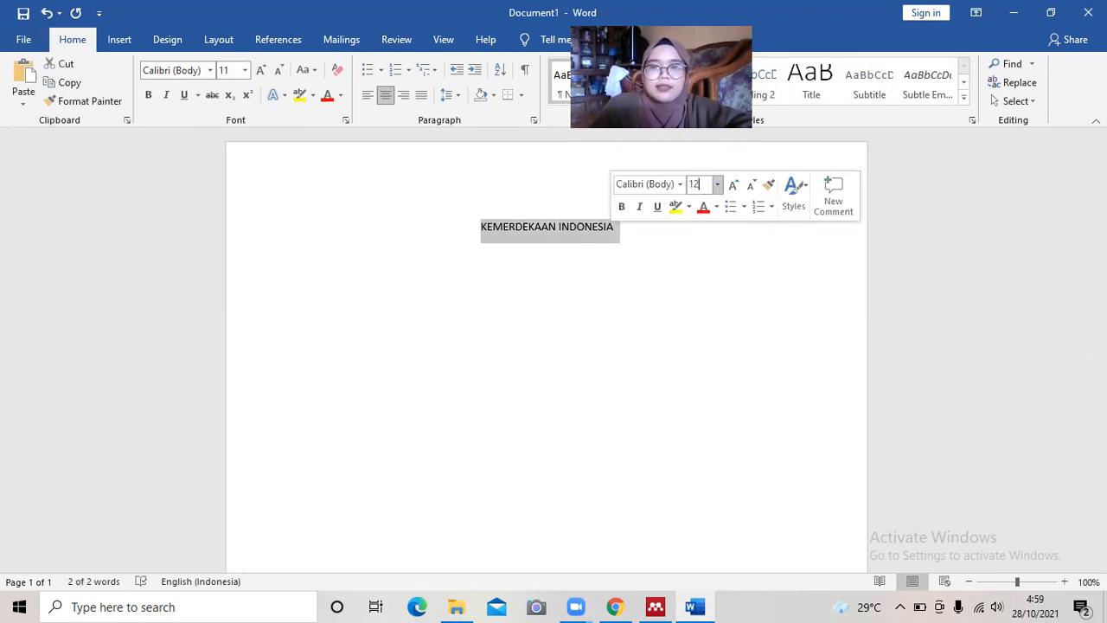
key(BackSpace)
text(12)
key(BackSpace)
key(BackSpace)
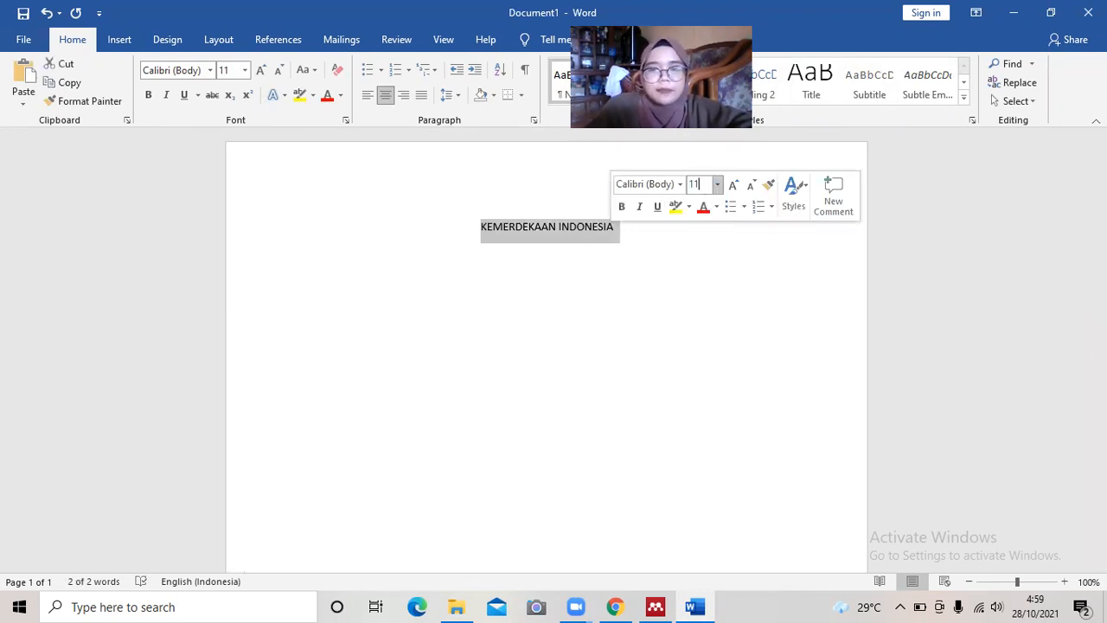
text(4)
key(Return)
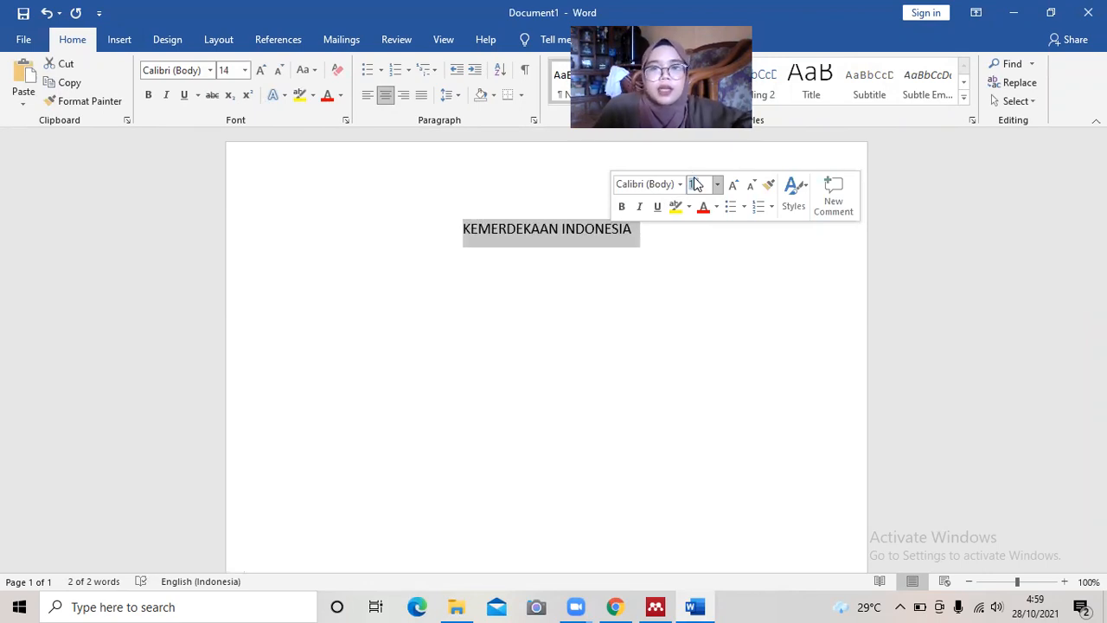
Make the title bold Times New Roman.
click(683, 185)
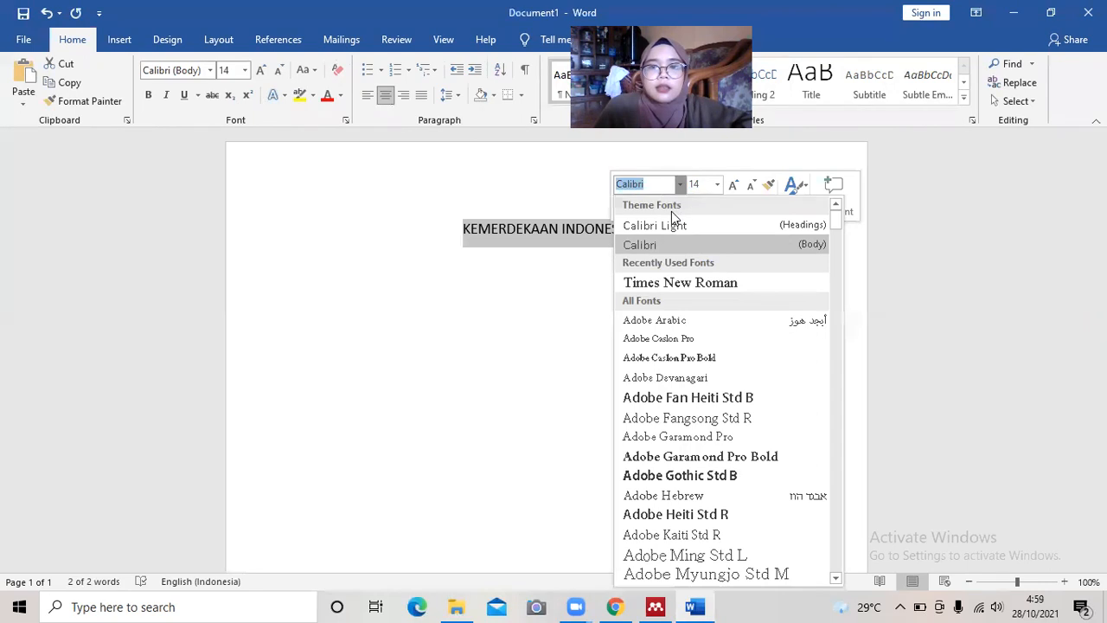
click(650, 283)
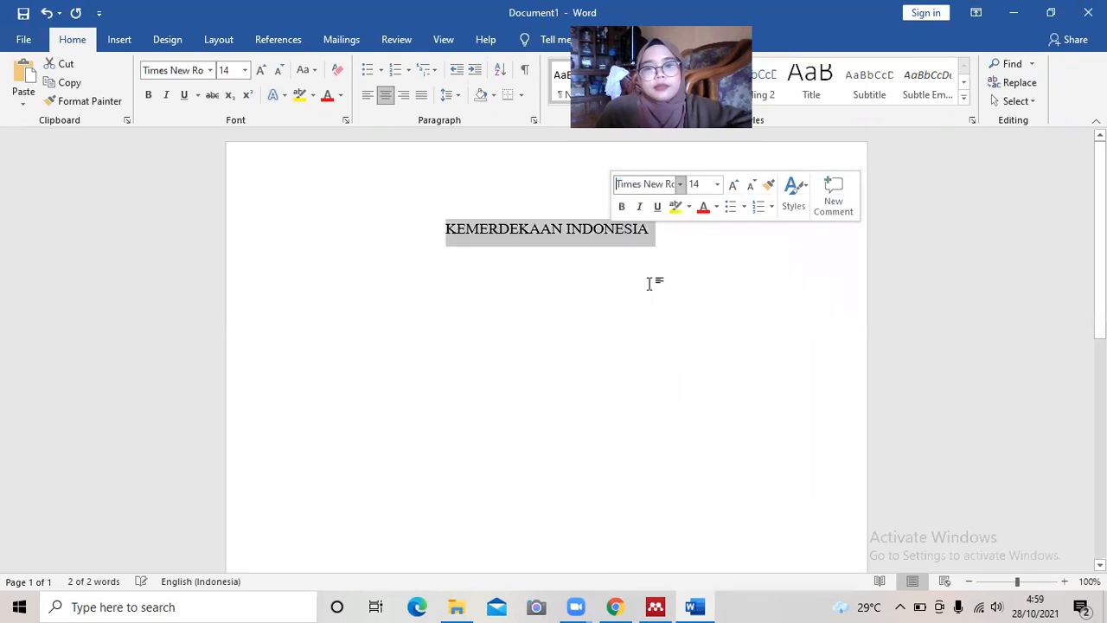
click(620, 209)
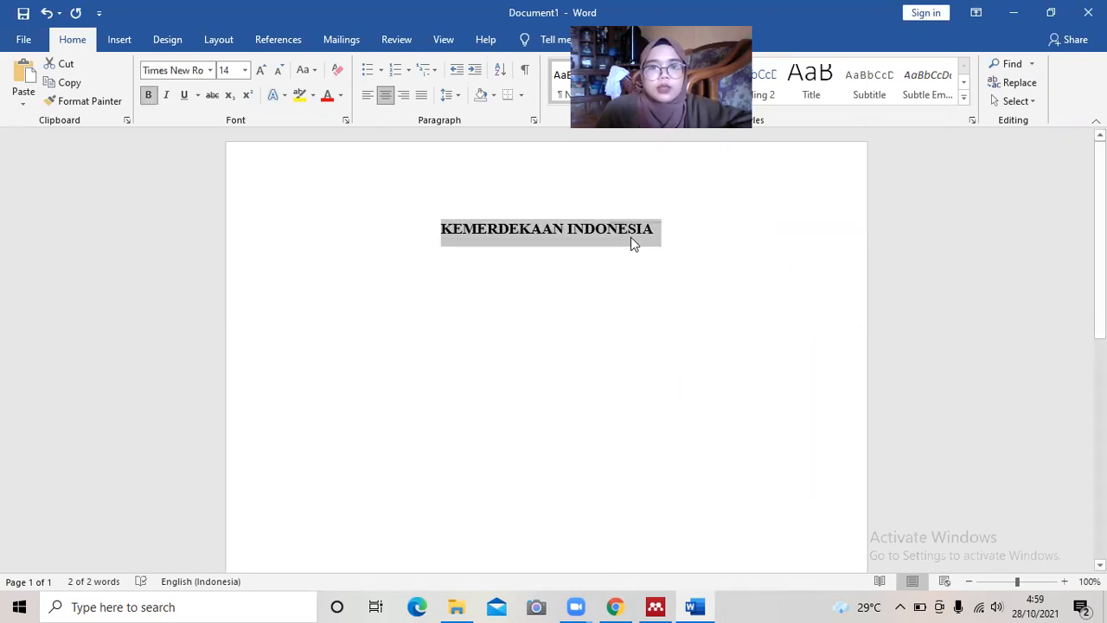
Start a new left-aligned line beneath the title.
click(653, 230)
key(Return)
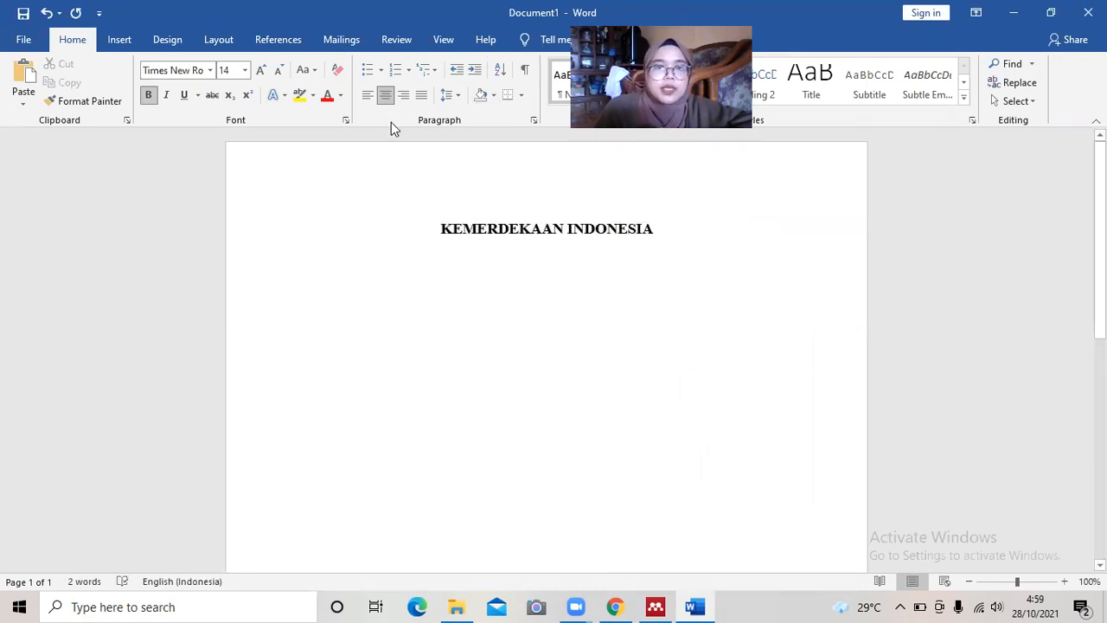
click(368, 95)
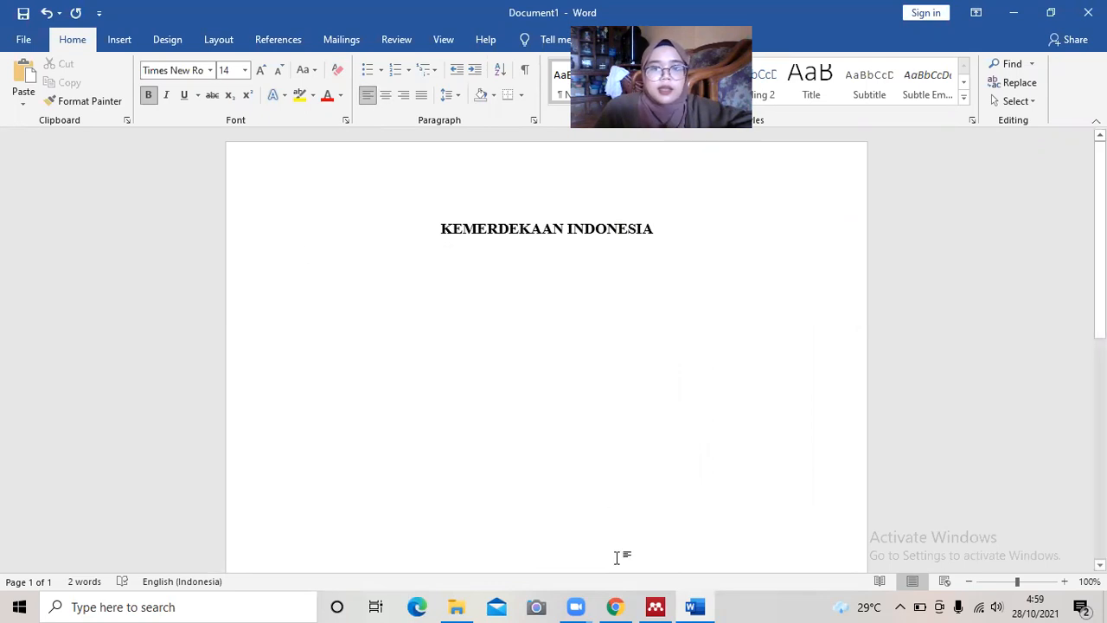
mouse_move(619, 606)
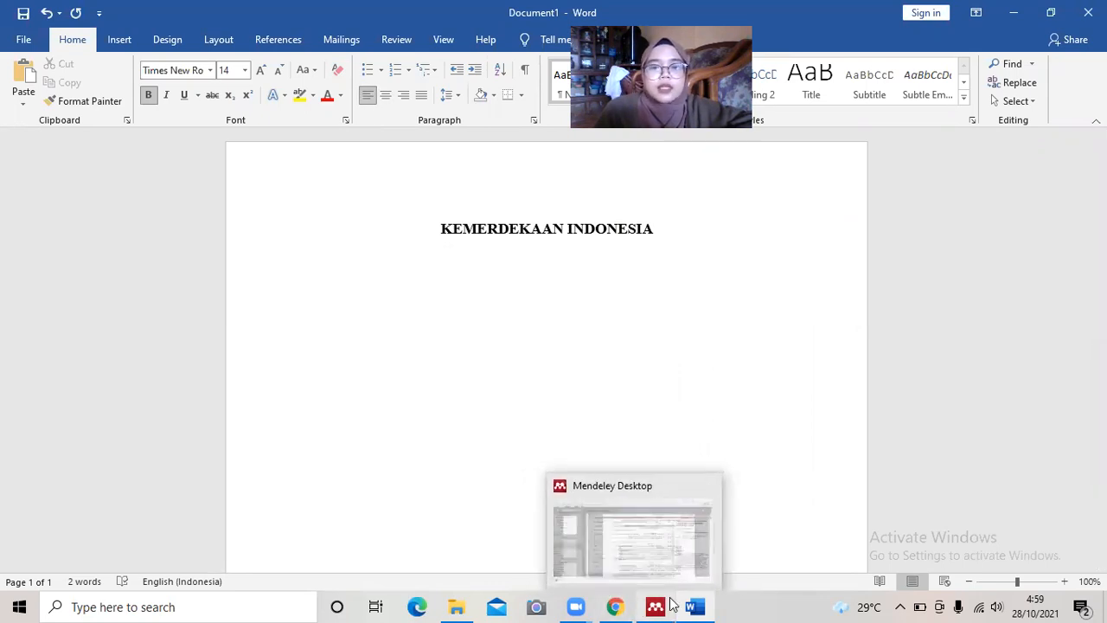
Open referensi 1.pdf from Downloads in Edge and maximize the window.
click(462, 606)
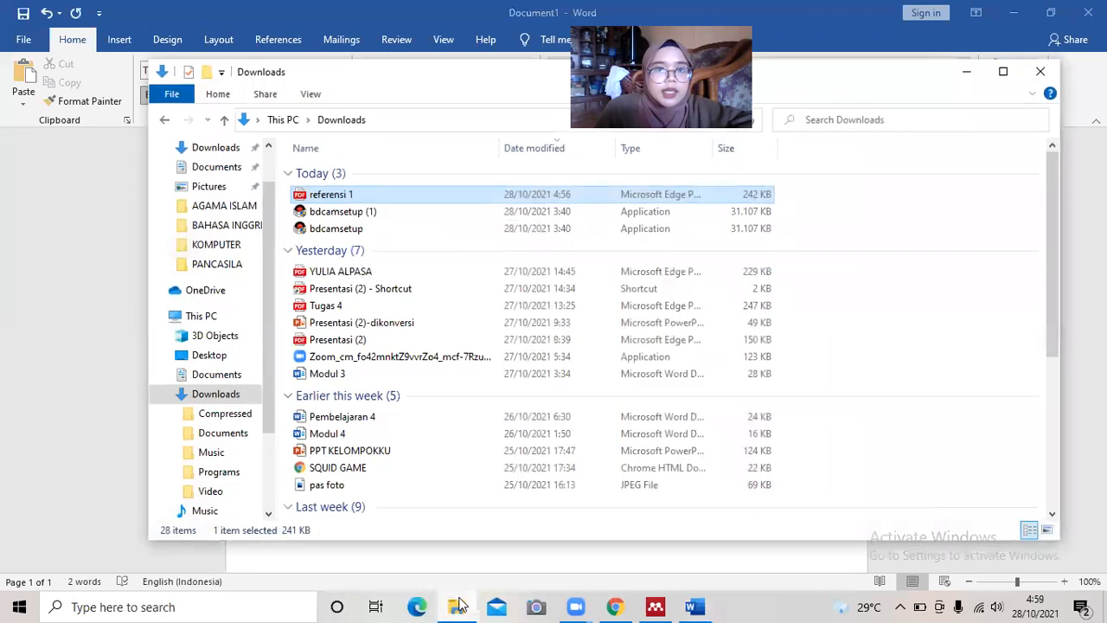
double_click(368, 199)
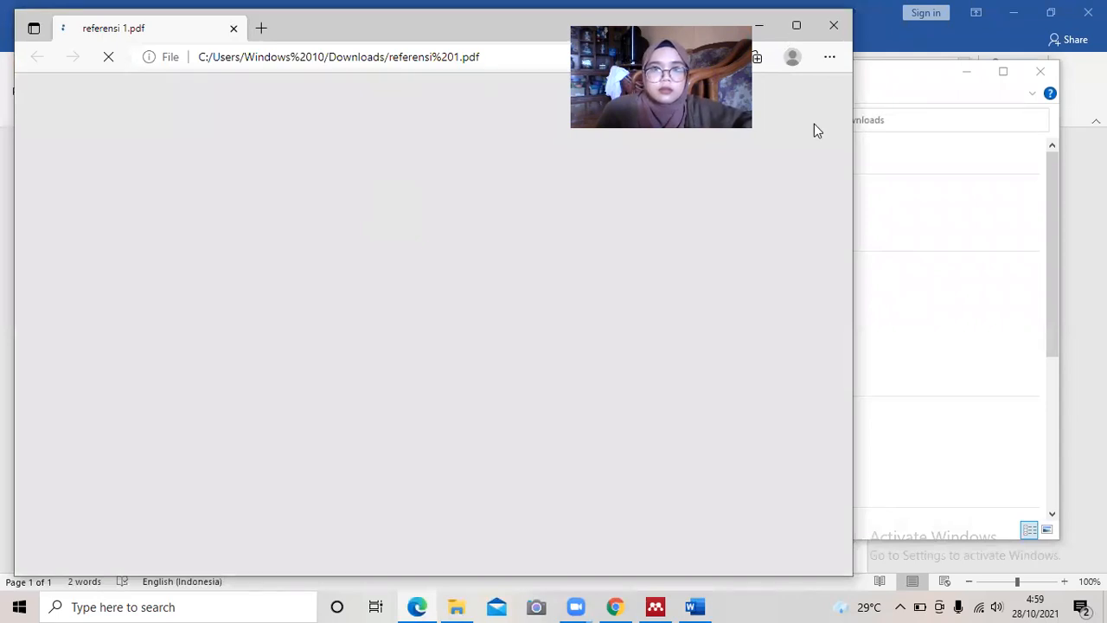
click(796, 31)
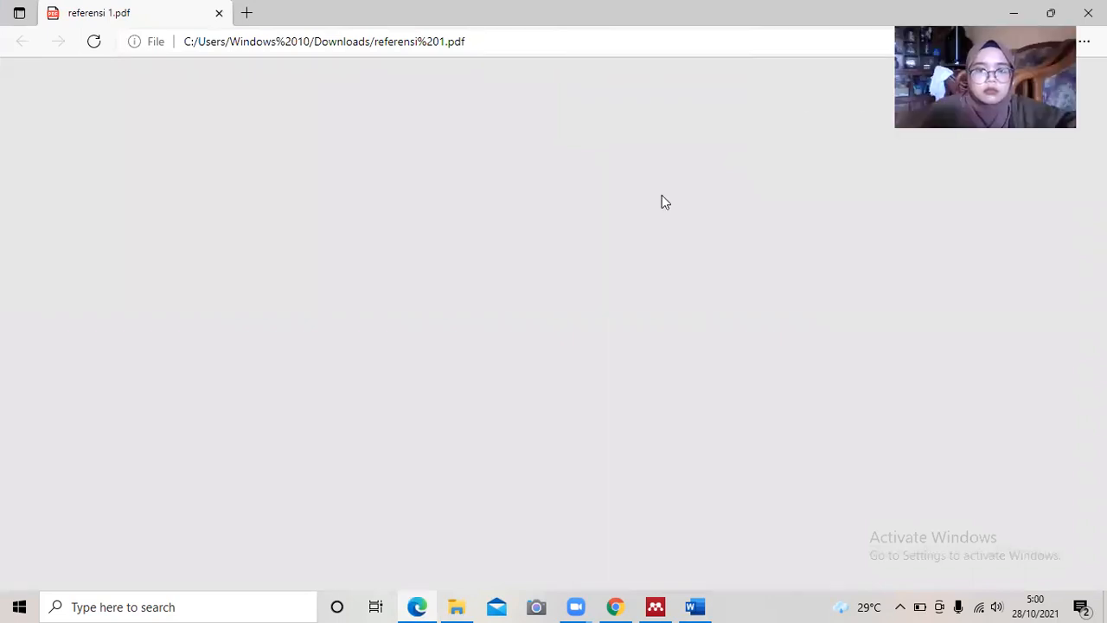
Scroll through referensi 1.pdf to the women's emancipation passage on page 3.
mouse_move(433, 605)
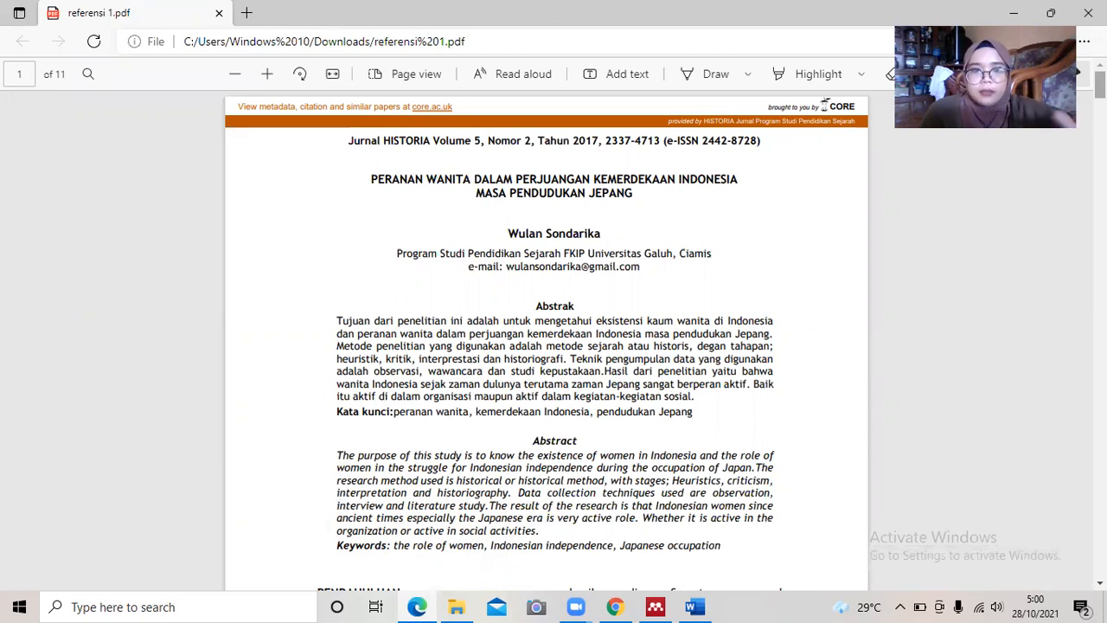
scroll(553, 346, down, 10)
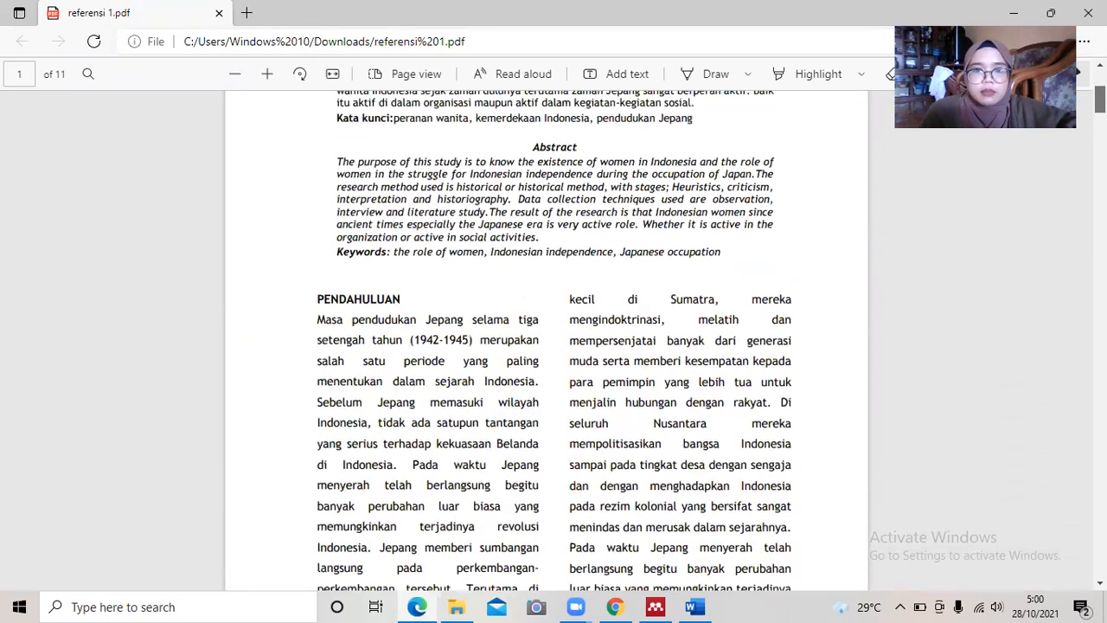
scroll(546, 344, down, 6)
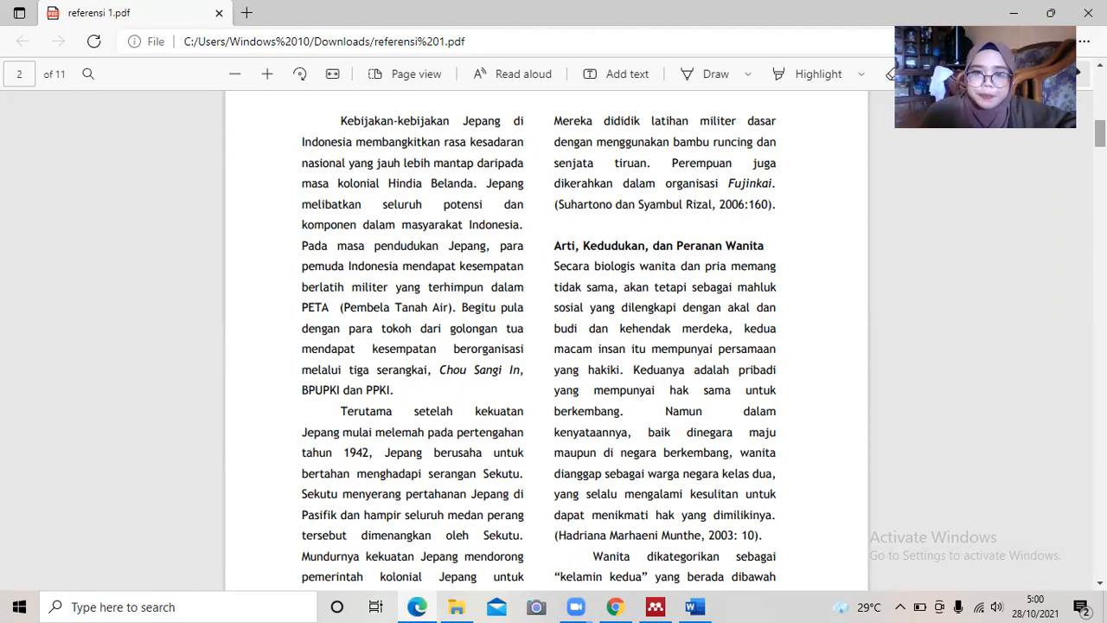
scroll(545, 338, up, 10)
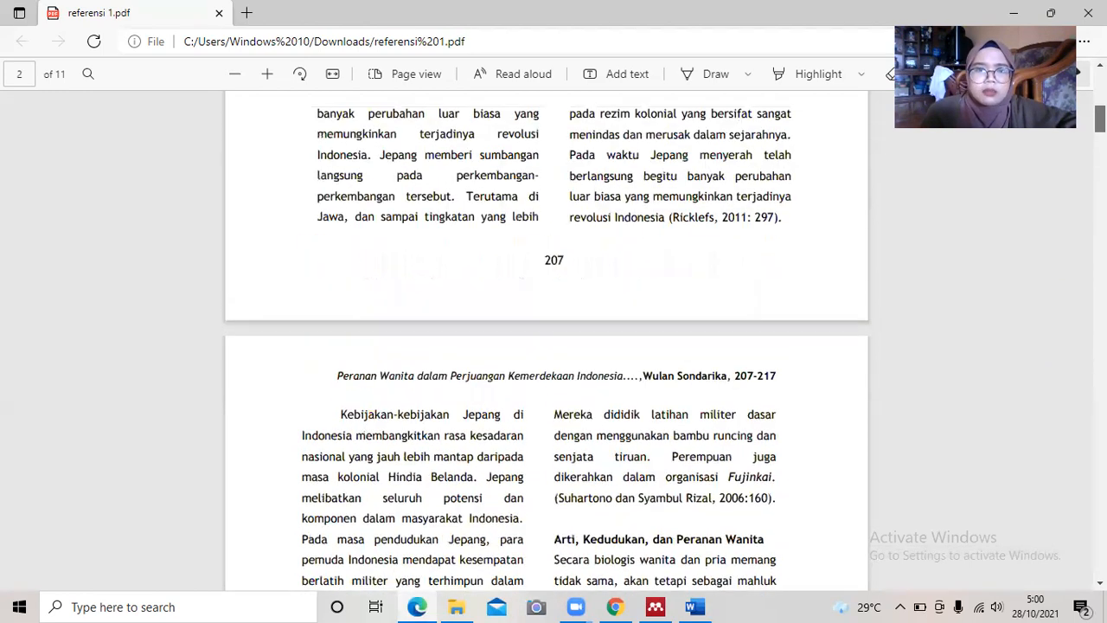
scroll(545, 338, down, 10)
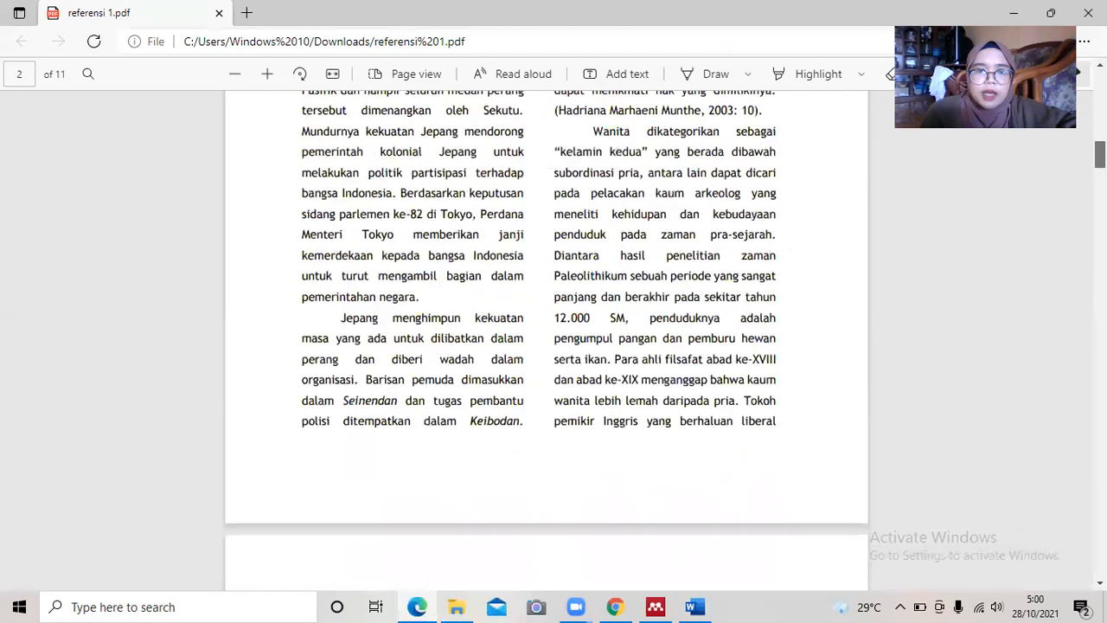
scroll(545, 337, down, 4)
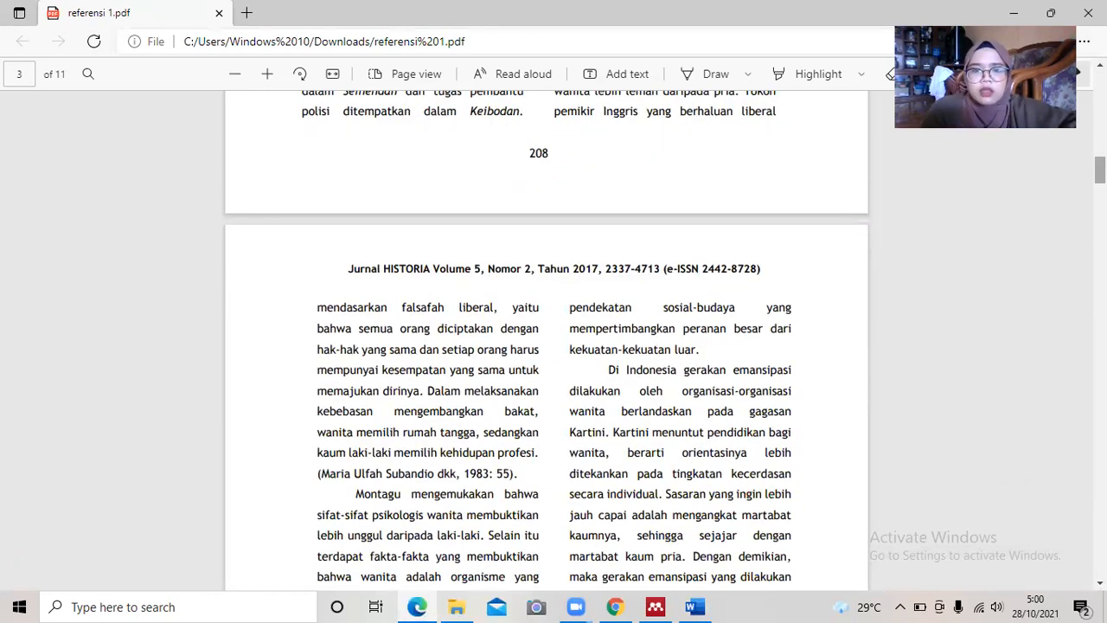
scroll(824, 261, down, 2)
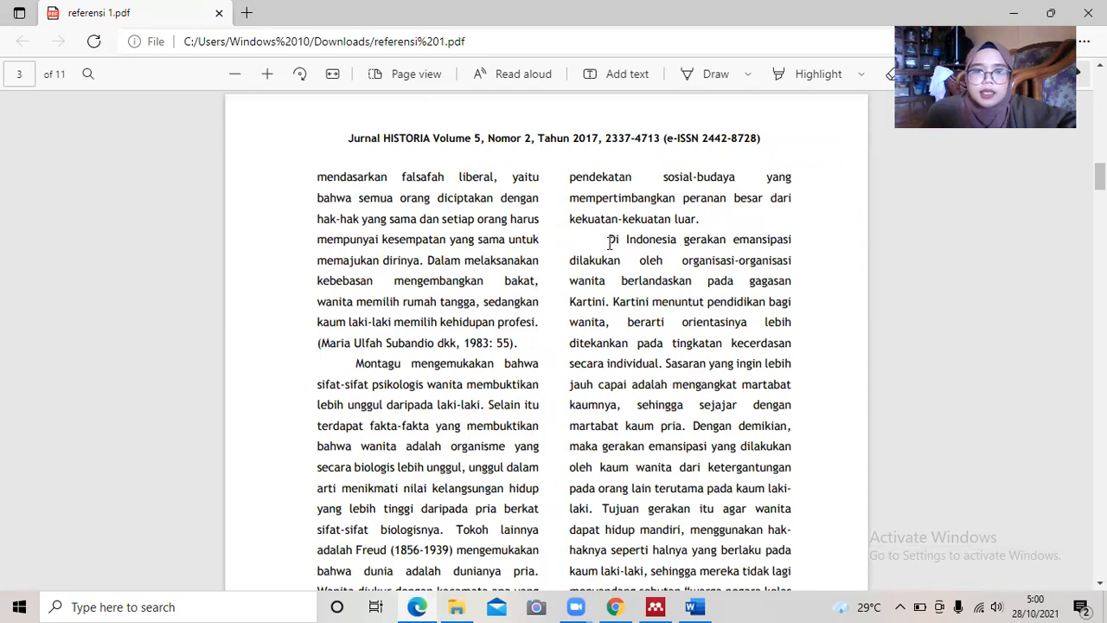
Copy the PDF passage from 'Di Indonesia' to 'Kartini.' and return to the Word document.
drag(609, 238, 611, 301)
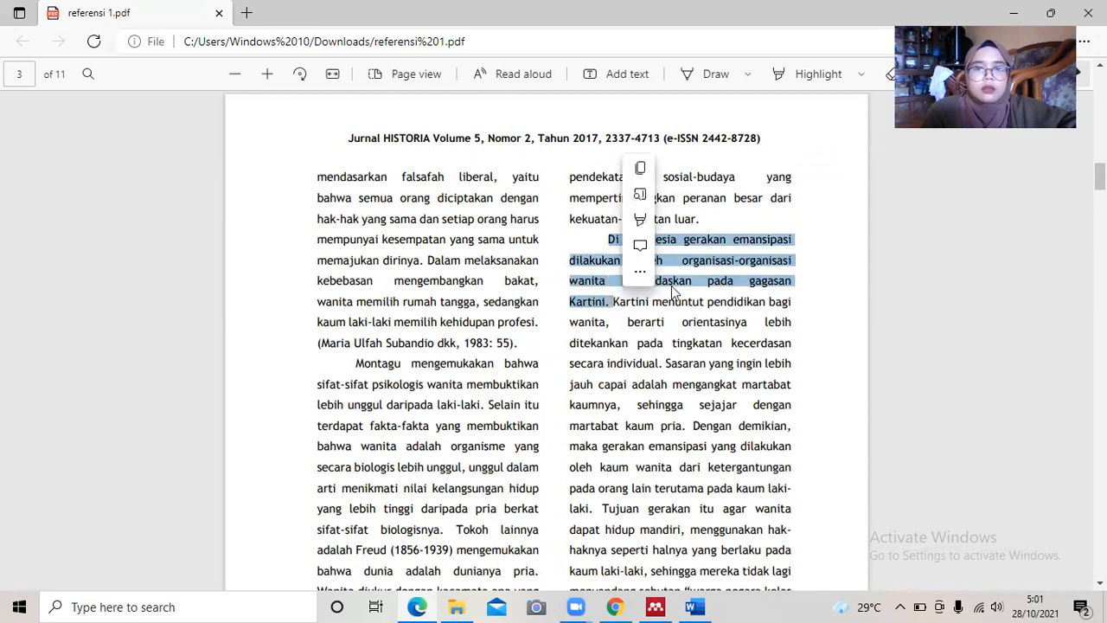
click(773, 322)
drag(606, 240, 609, 314)
key(ctrl+c)
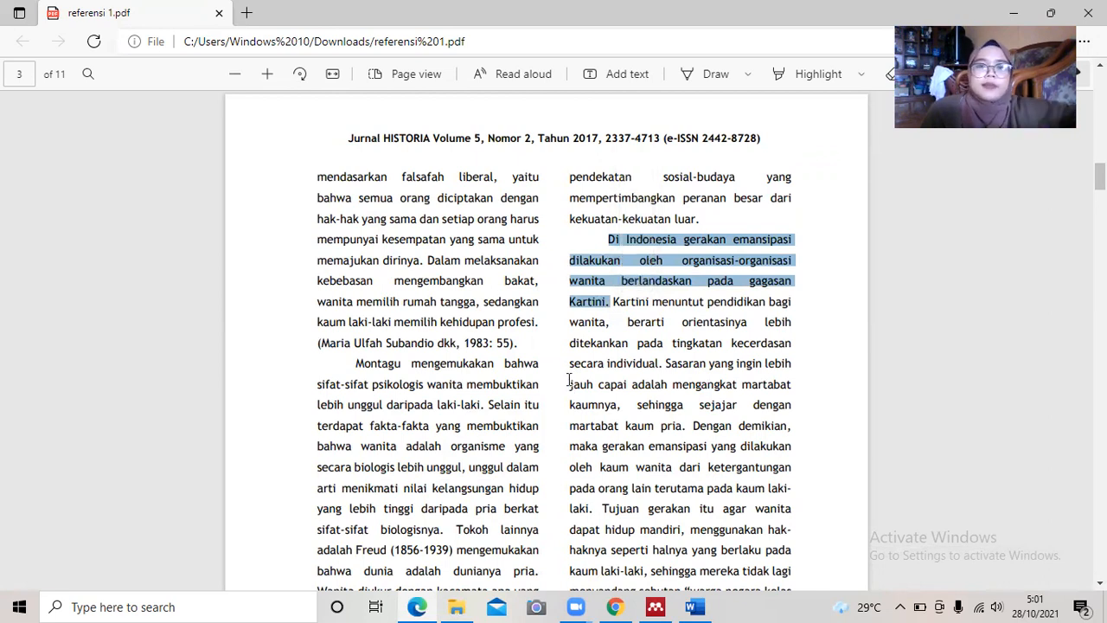
click(697, 607)
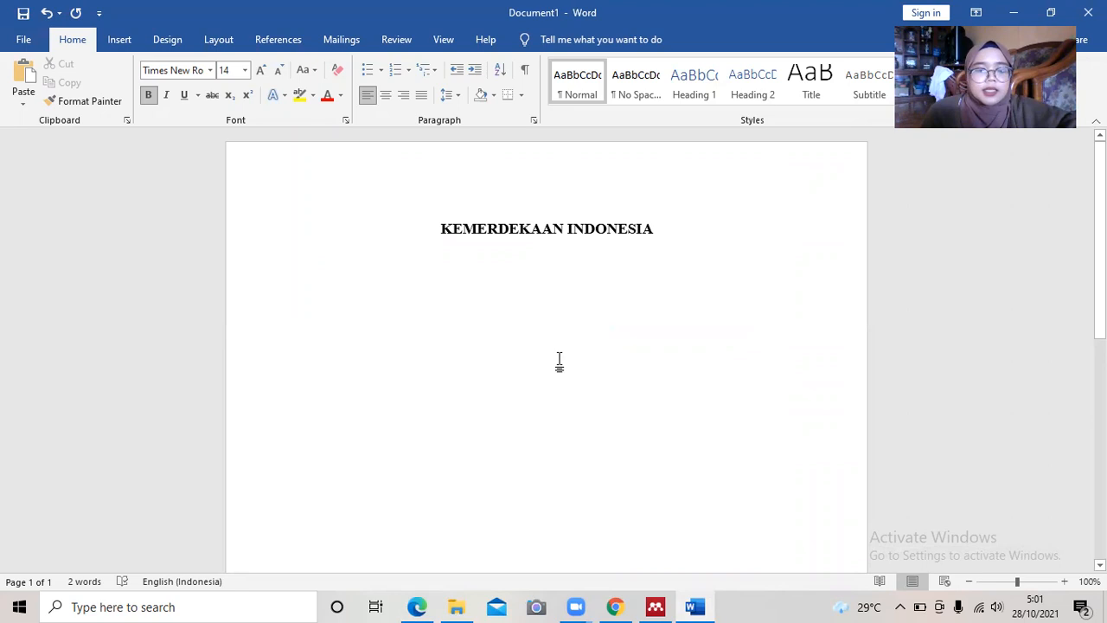
Paste the Kartini passage below the title and format it as Times New Roman 12 pt.
key(ctrl+v)
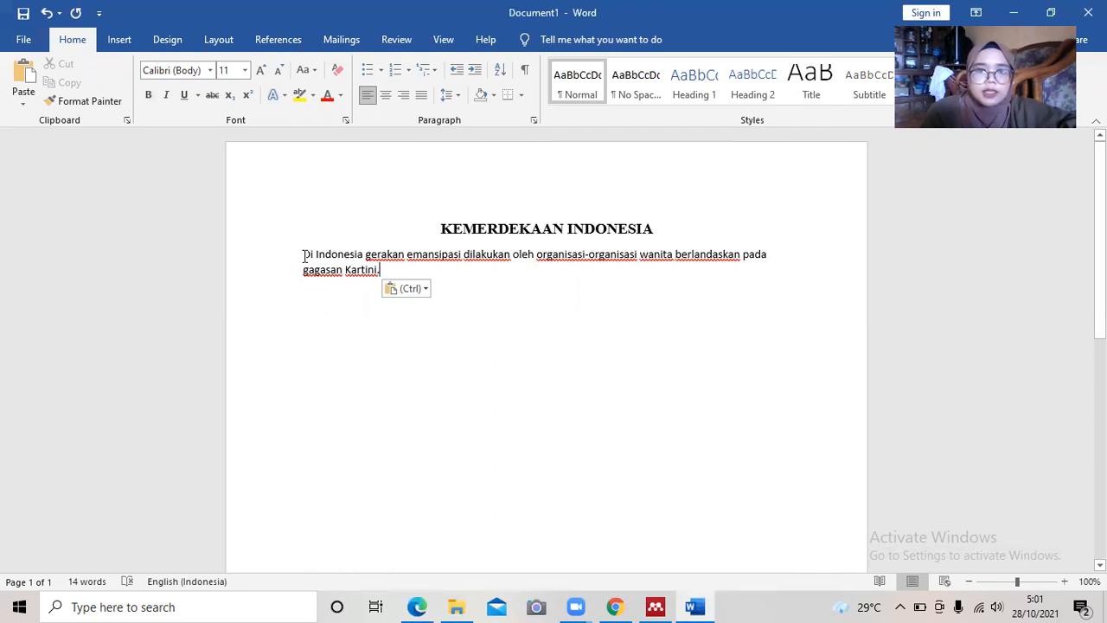
drag(304, 254, 389, 271)
click(468, 225)
key(BackSpace)
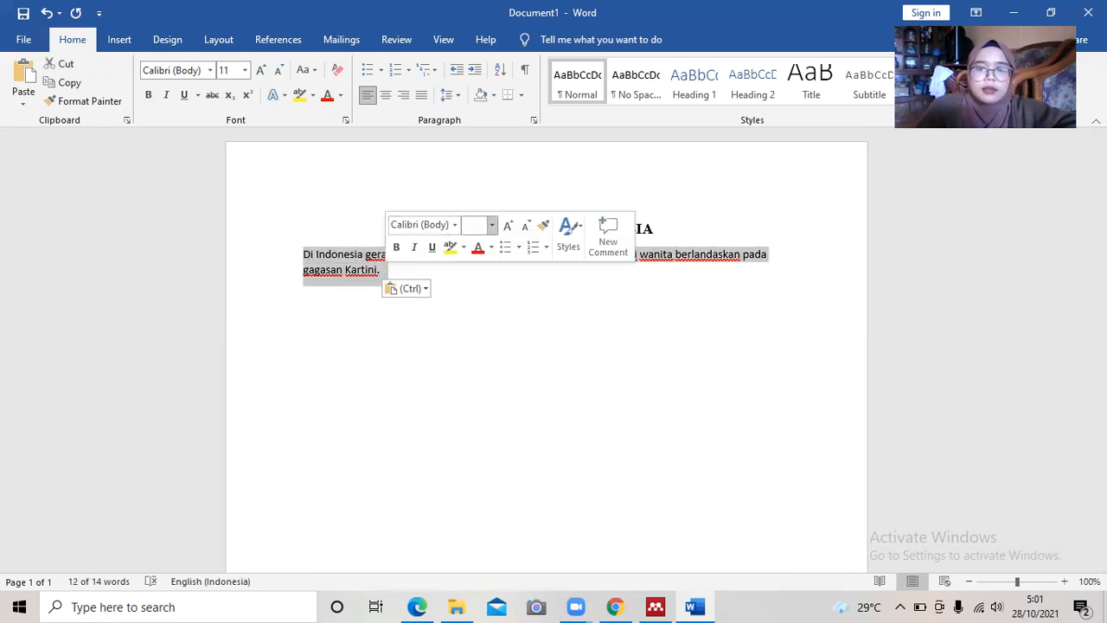
text(10)
key(Return)
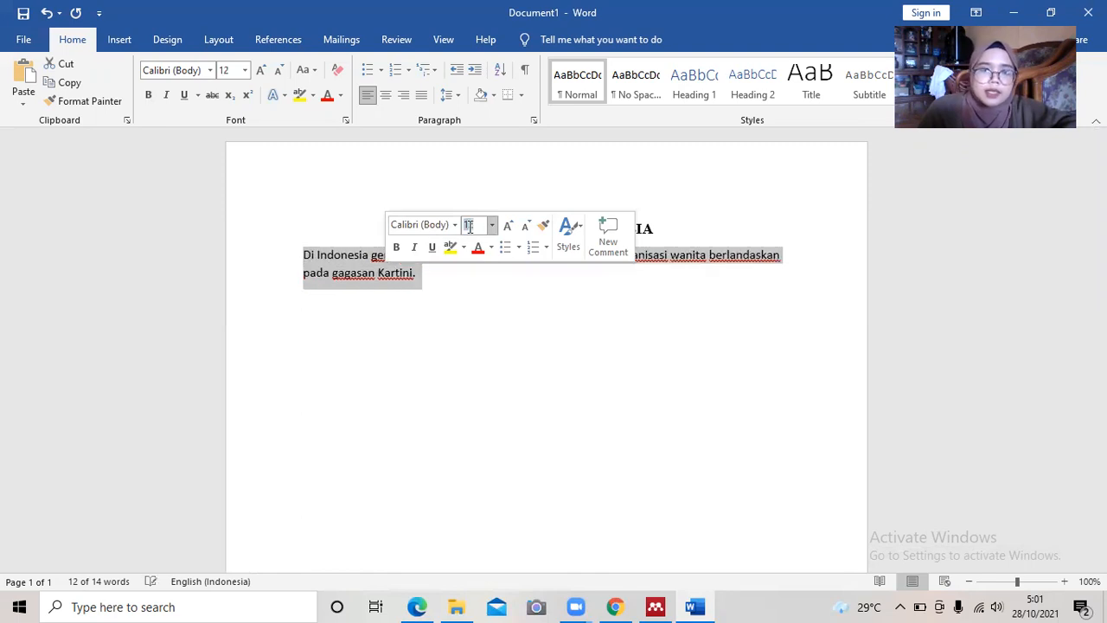
click(454, 225)
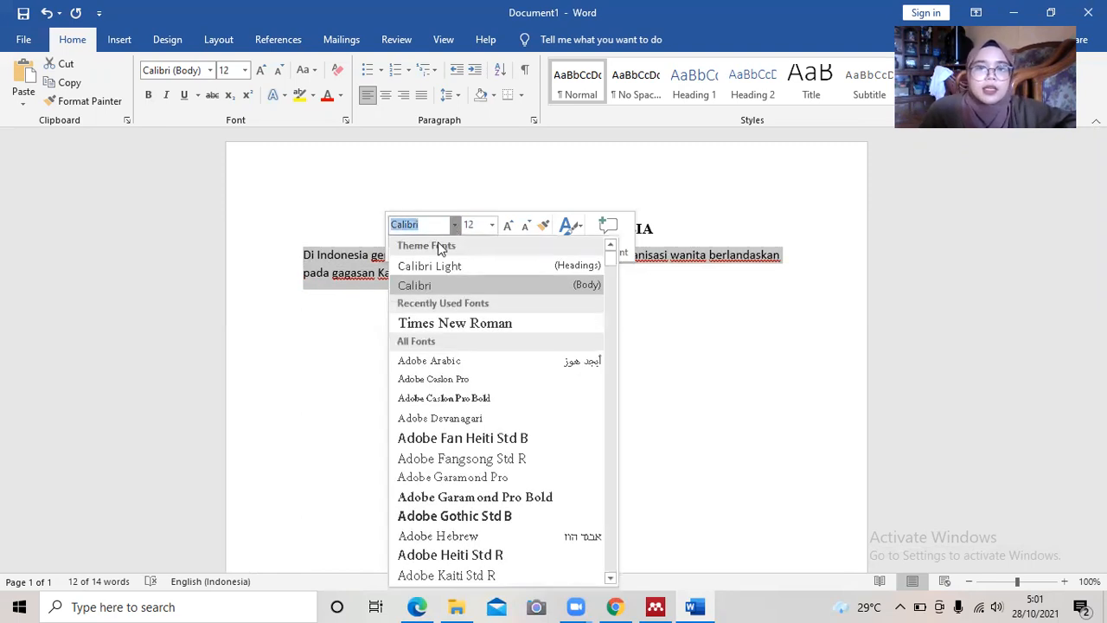
click(432, 322)
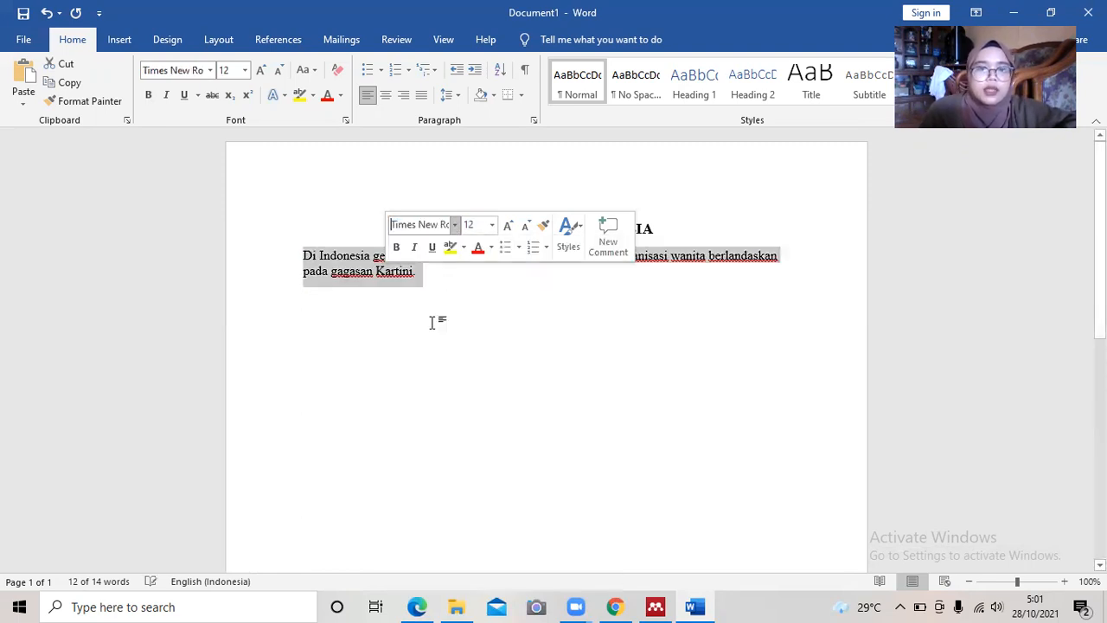
click(358, 282)
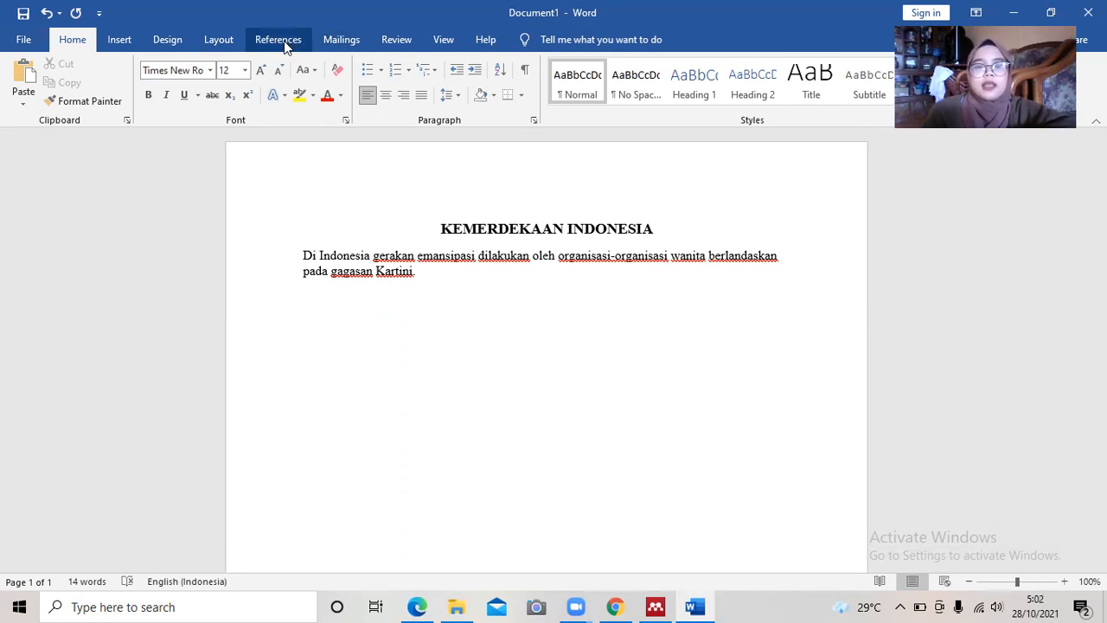
text(()
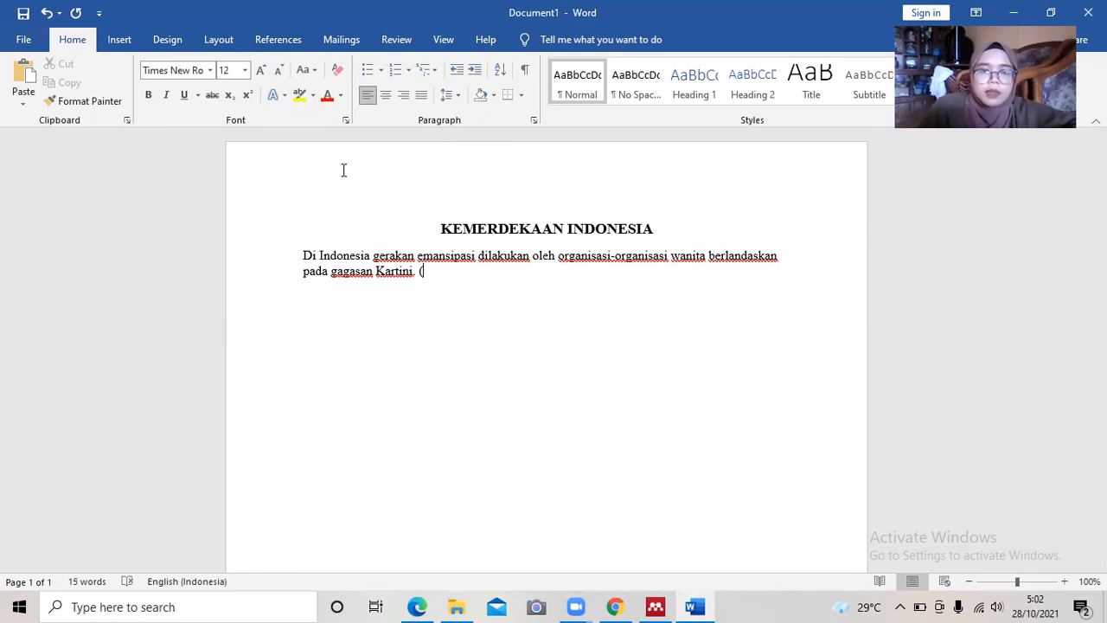
click(656, 606)
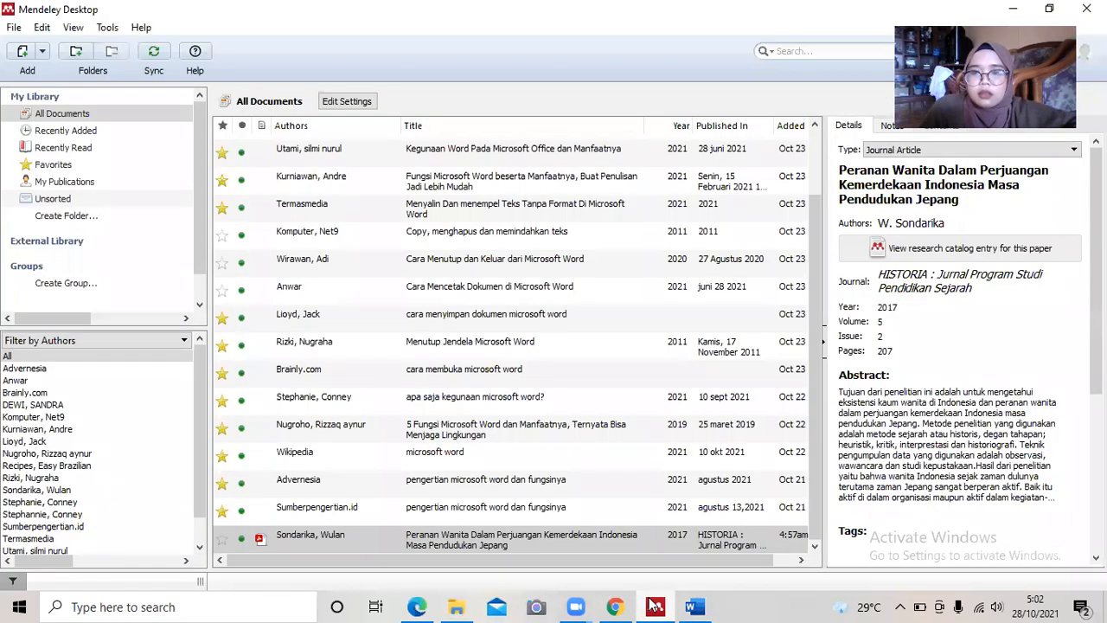
click(691, 607)
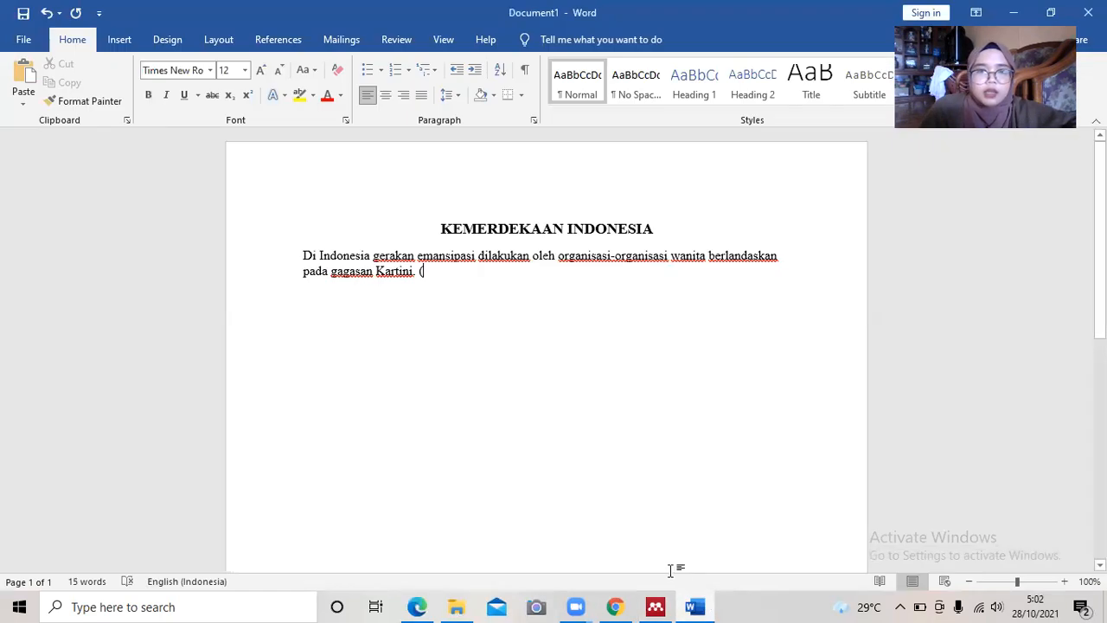
text(SONDAR)
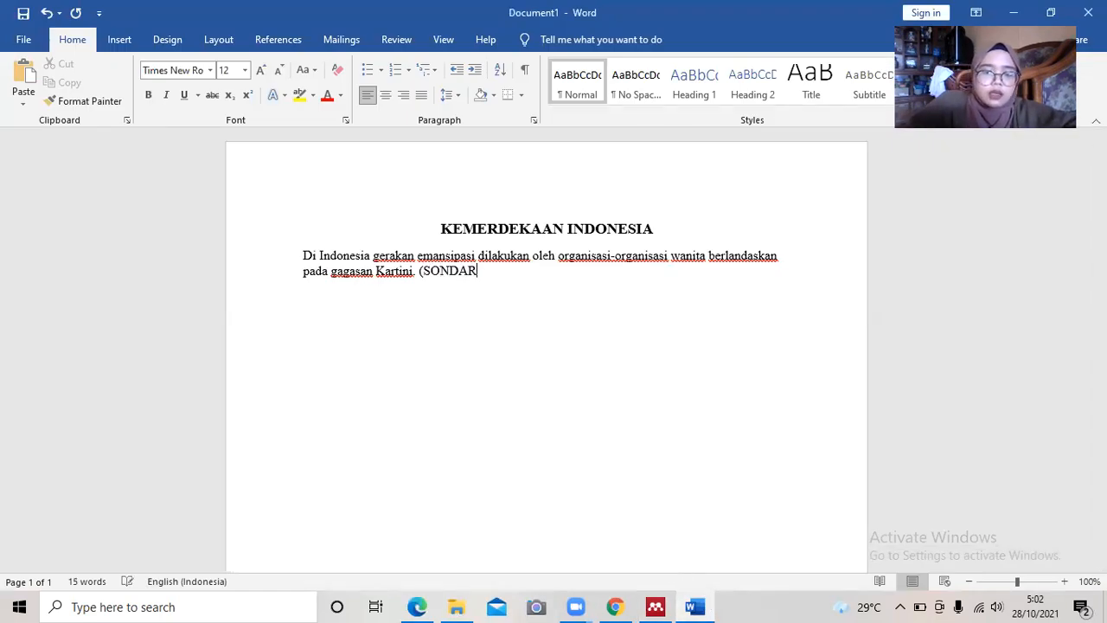
text(IKA W))
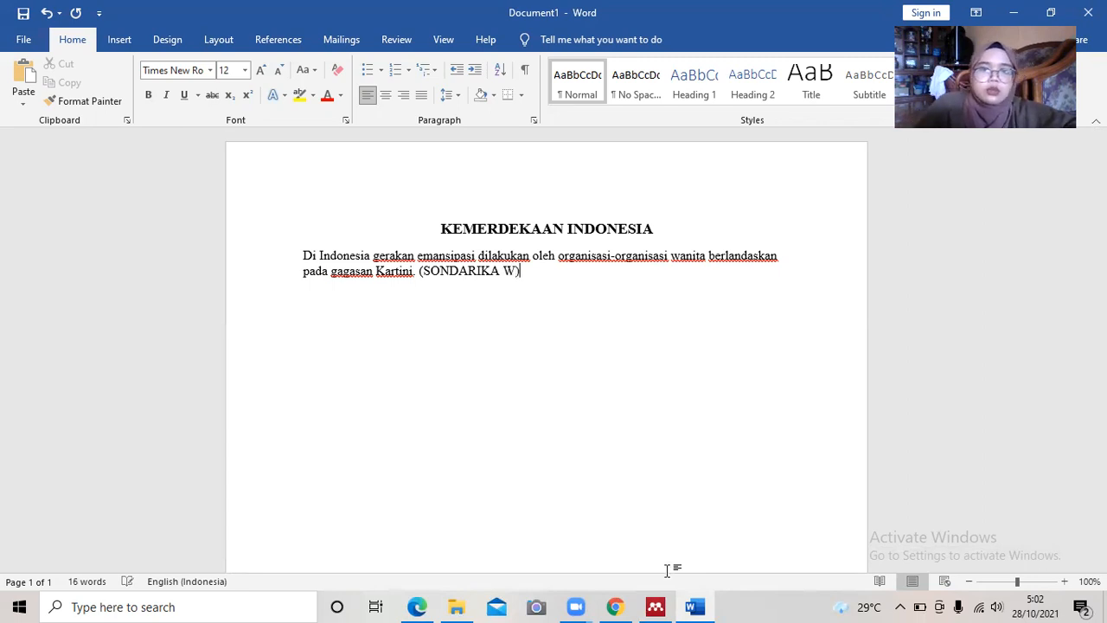
click(458, 273)
drag(418, 271, 523, 275)
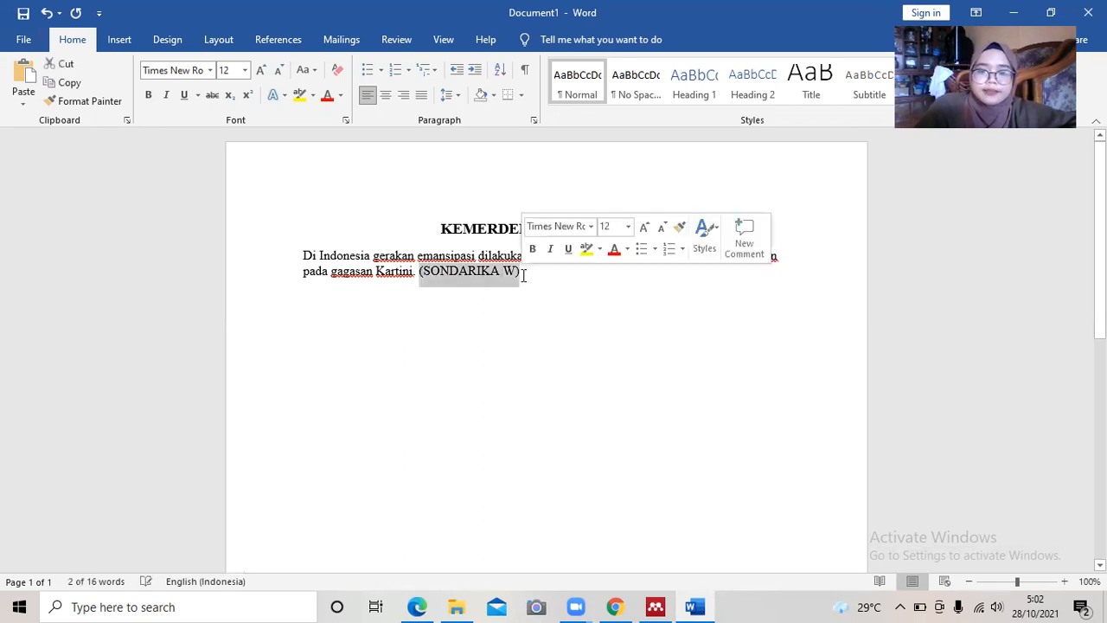
key(BackSpace)
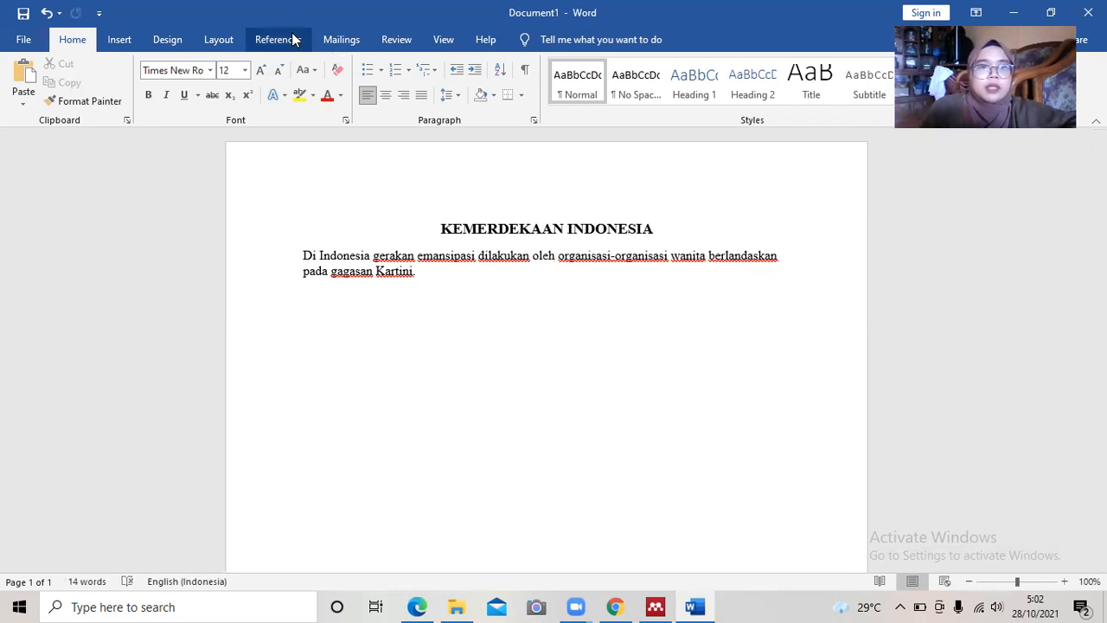
Insert a Mendeley citation of the 2017 HISTORIA women-in-independence article after the Kartini sentence.
click(277, 40)
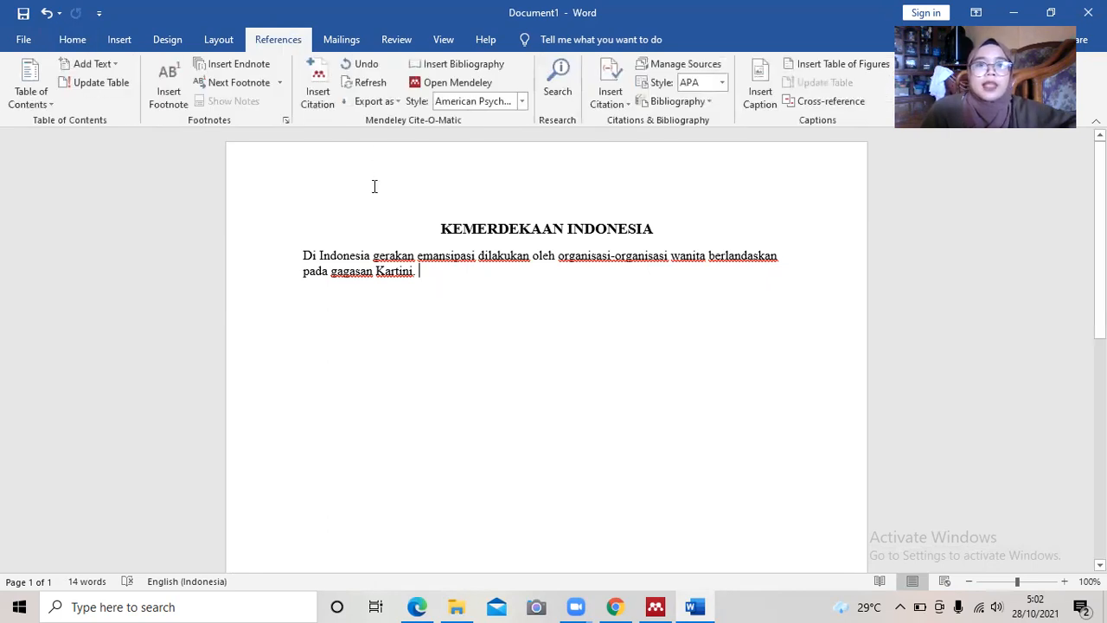
click(319, 78)
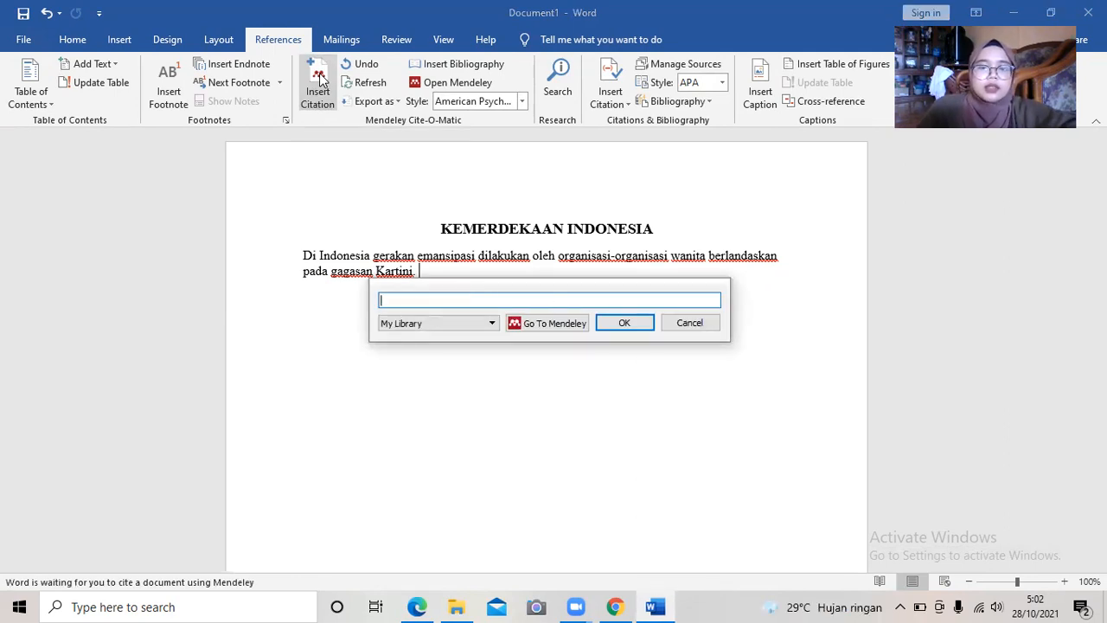
text(so)
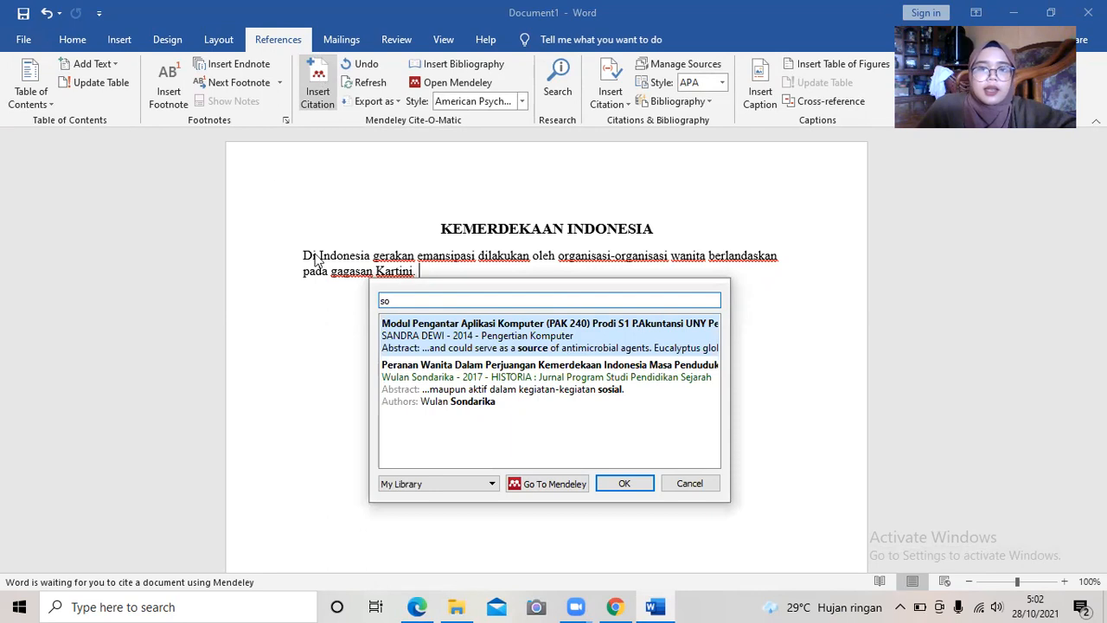
click(519, 393)
click(623, 324)
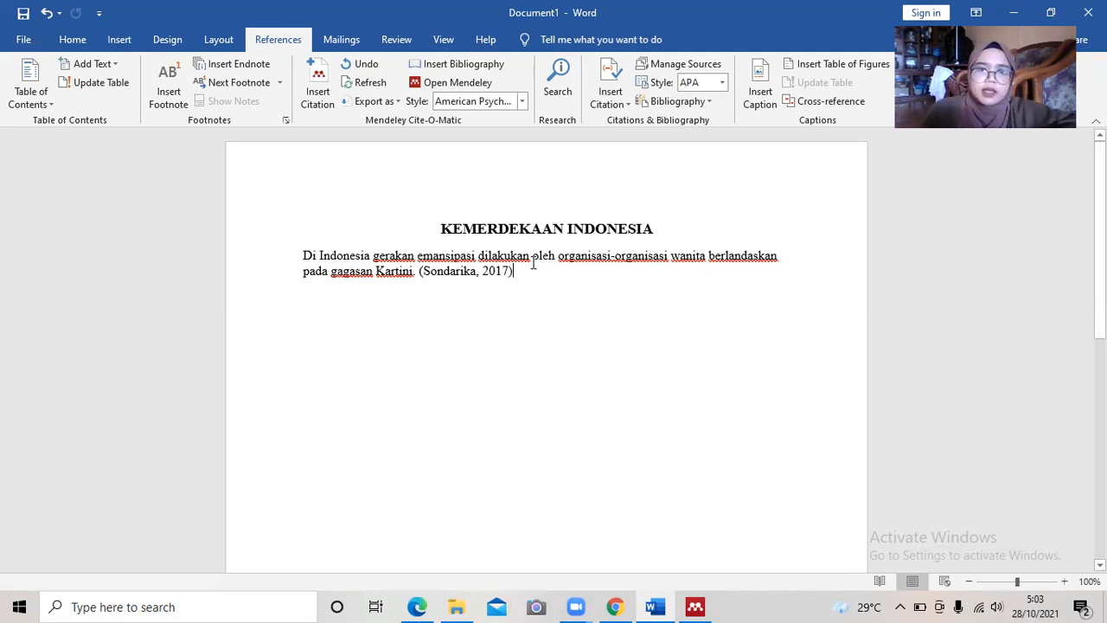
Add a period after the citation and start a new paragraph.
click(418, 274)
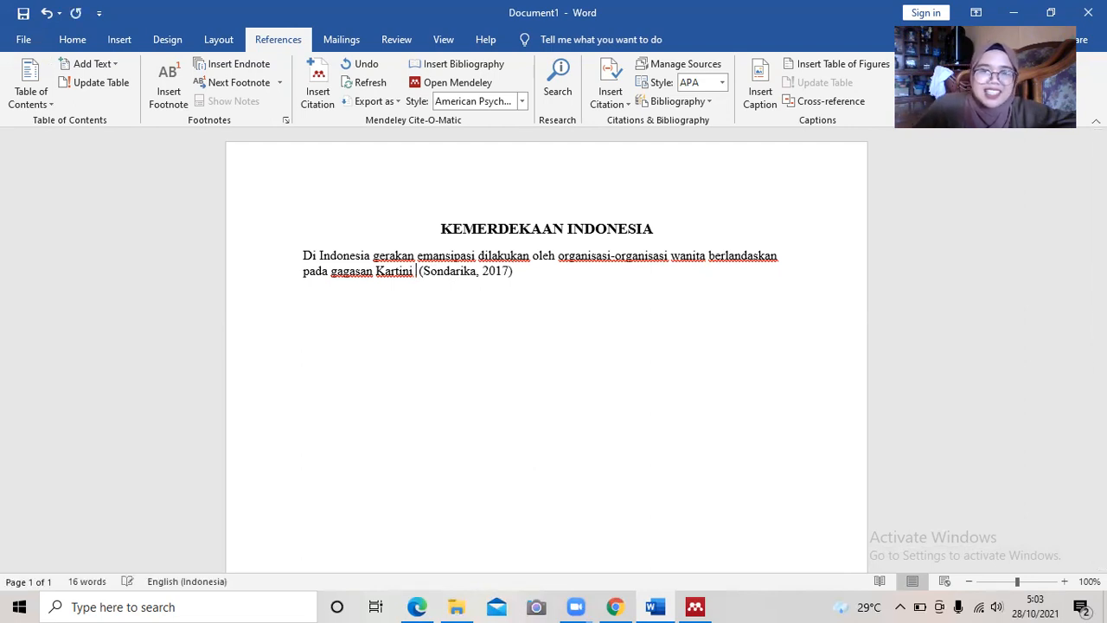
text(.)
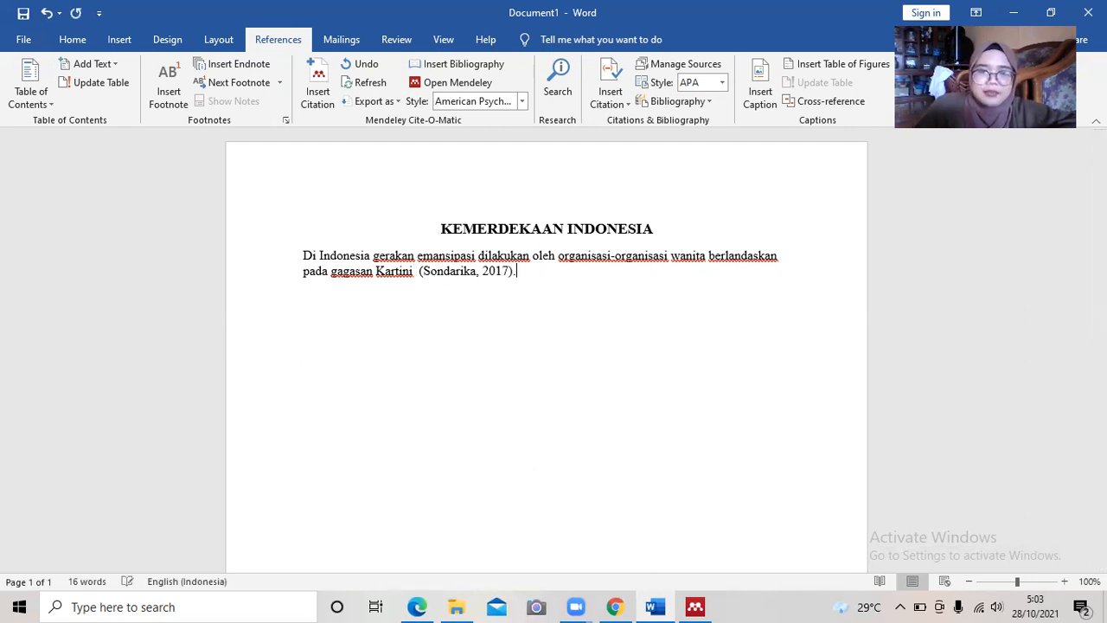
key(Return)
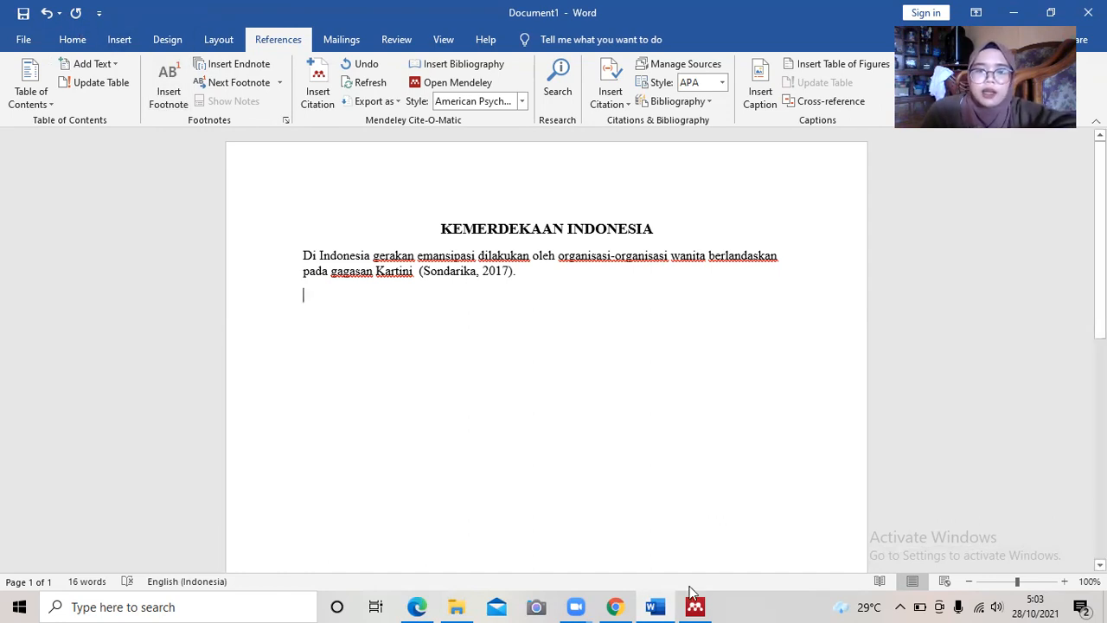
Switch from Word to the Mendeley Desktop library window using the taskbar.
mouse_move(708, 606)
click(696, 542)
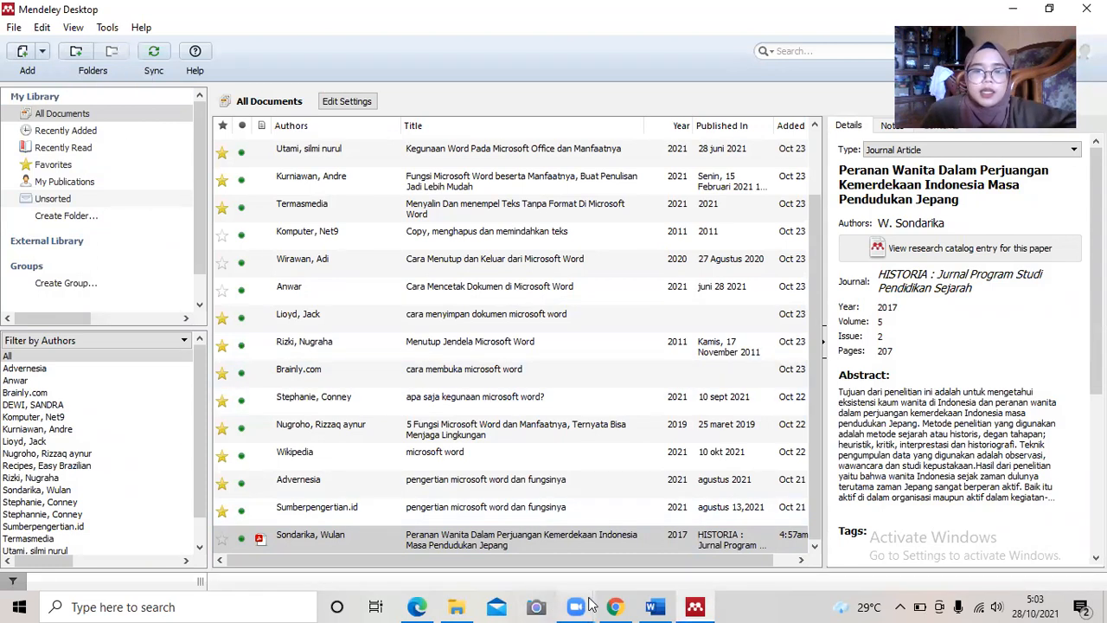
Back in Chrome, close the downloaded journal PDF tab.
mouse_move(601, 599)
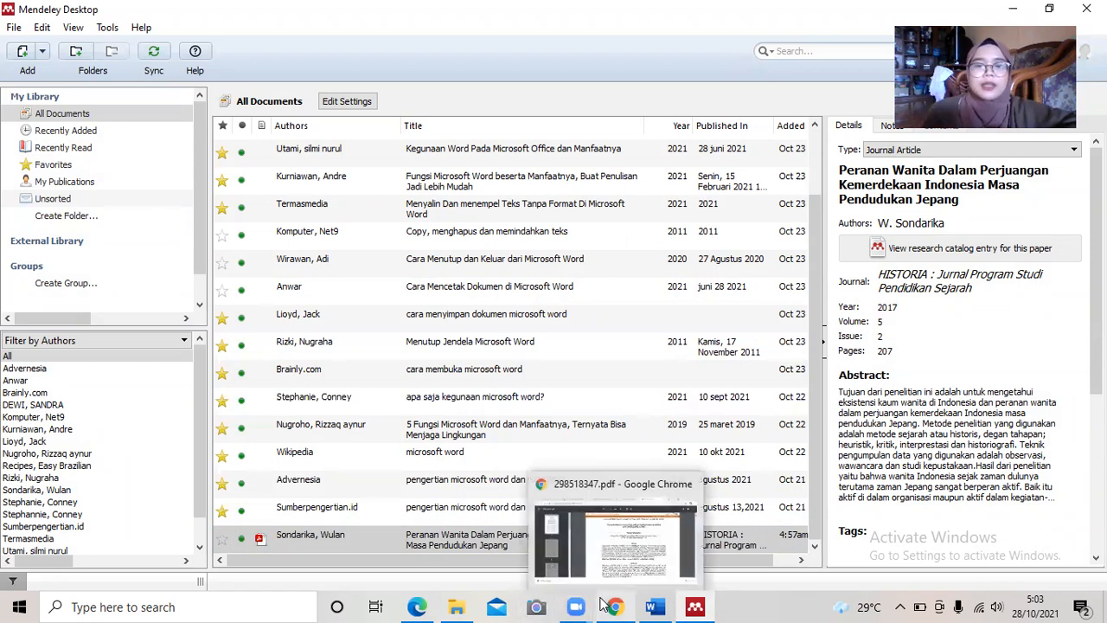
click(606, 597)
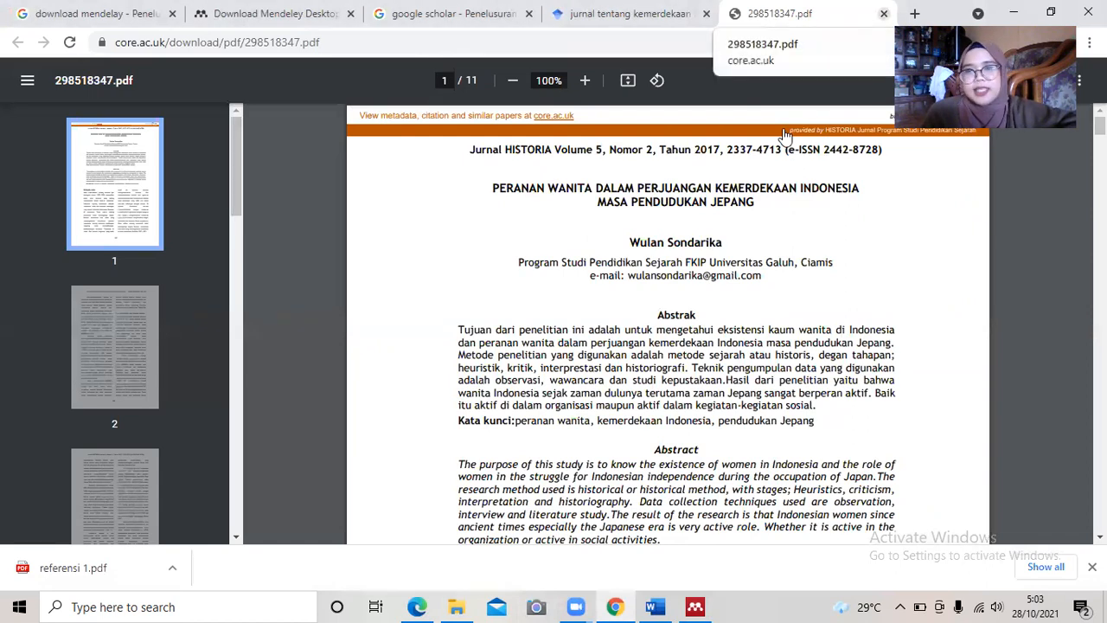
click(884, 13)
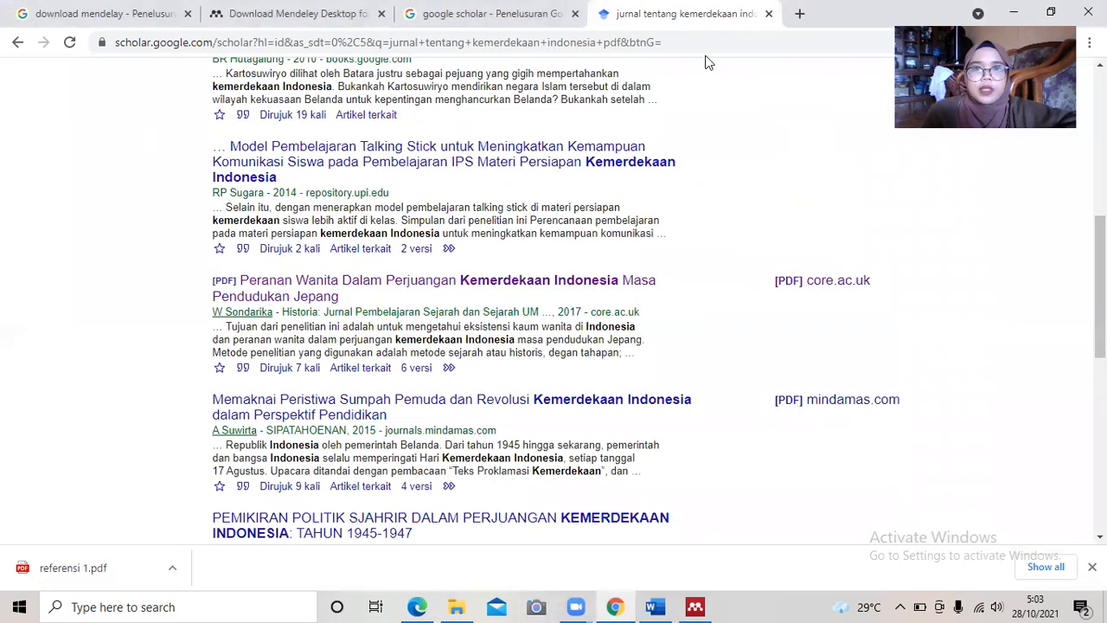
drag(1101, 286, 1101, 145)
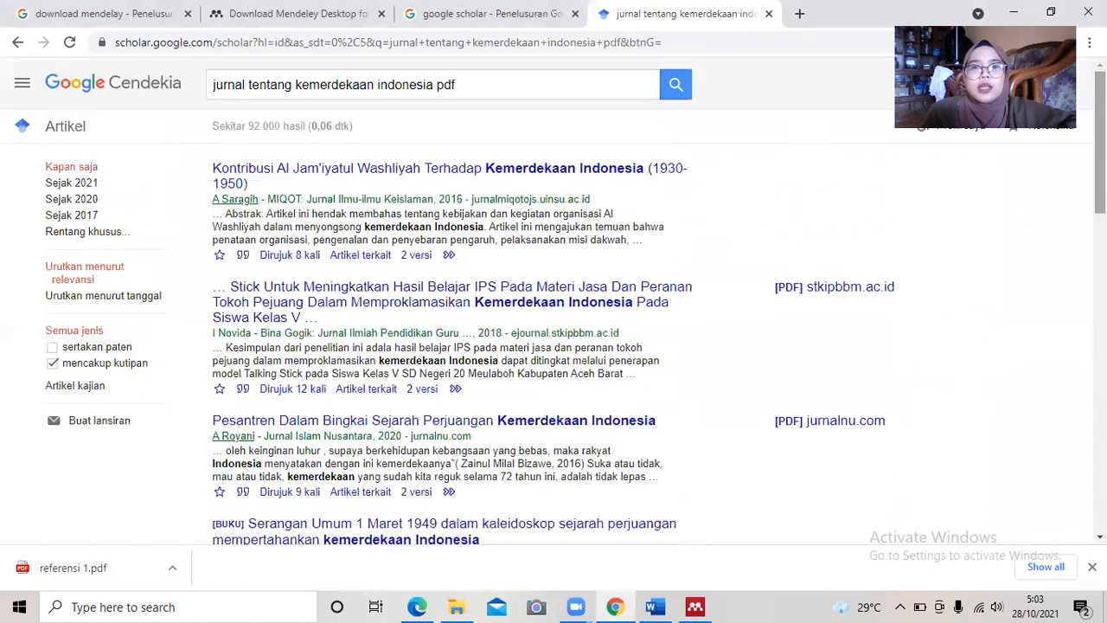
In a new tab, type 'kemerdekaan' into the Google search box.
click(799, 13)
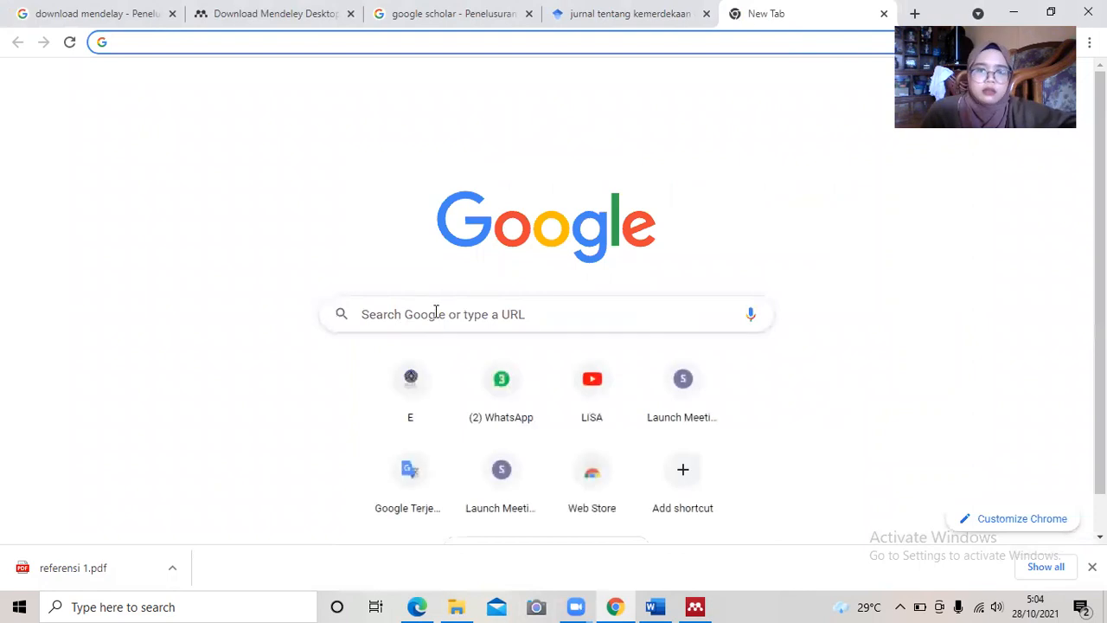
click(437, 315)
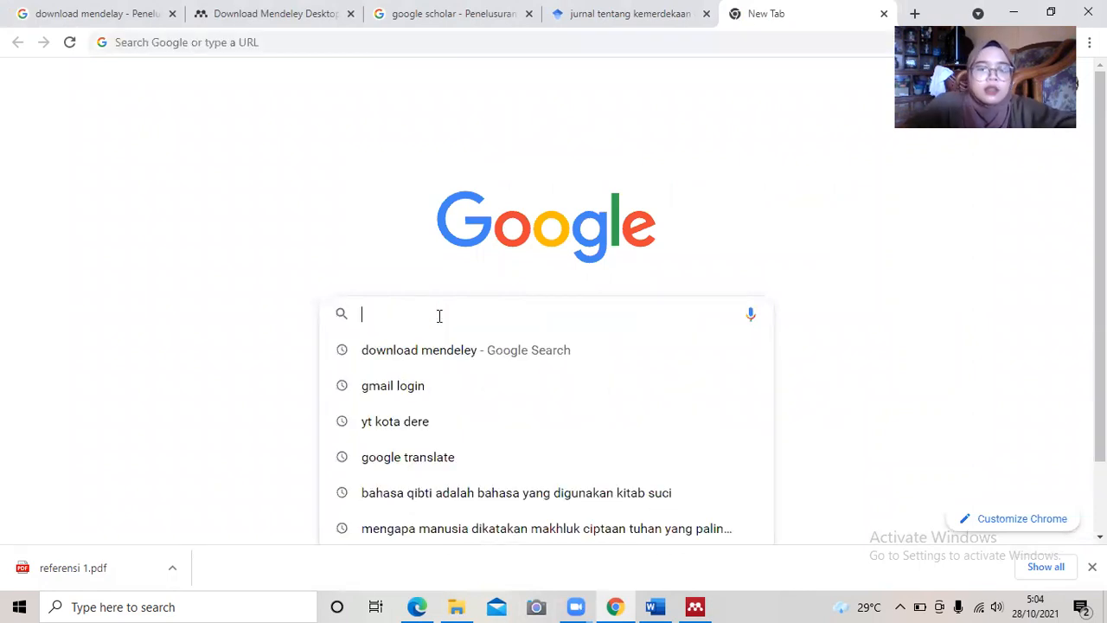
text(kemerdekaan)
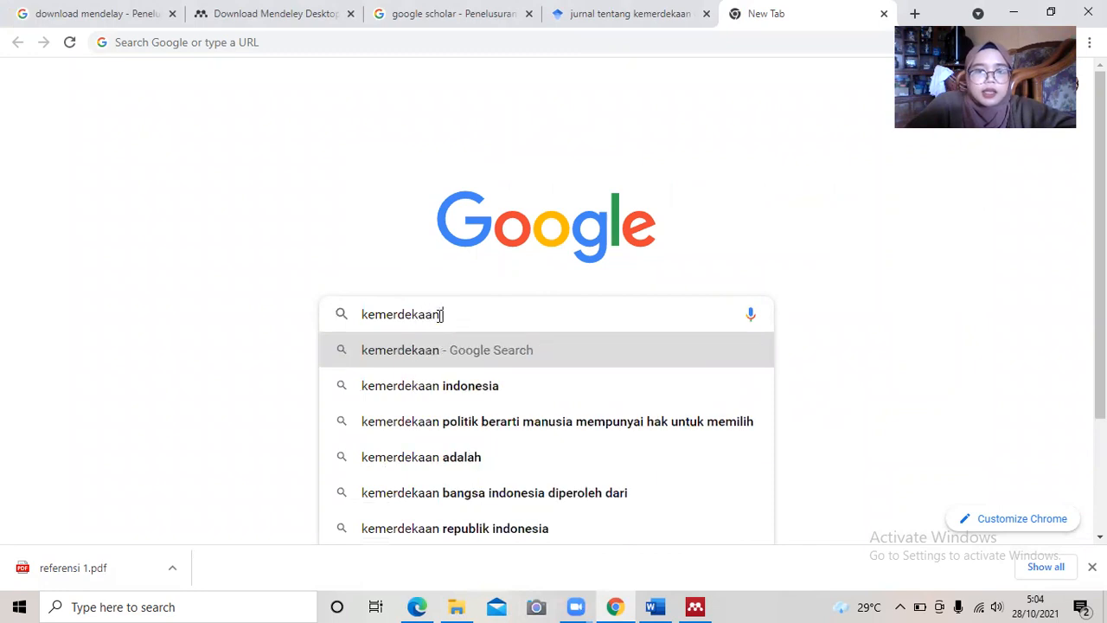
Search 'kemerdekaan indonesia' and open the Tribunnews proclamation article in a new tab.
click(400, 385)
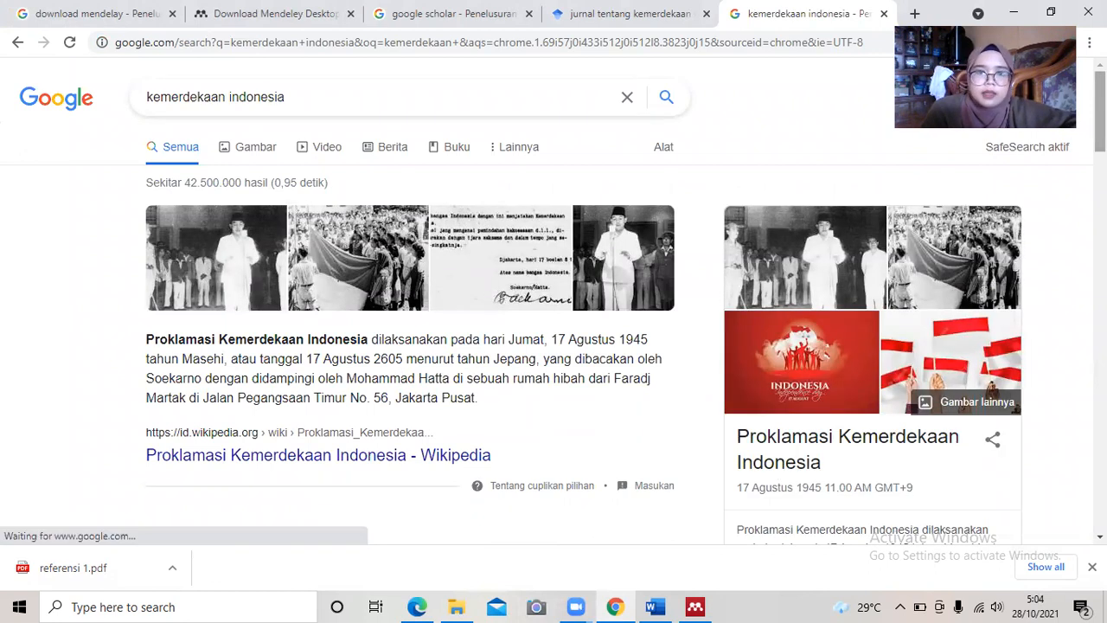
scroll(553, 303, down, 3)
scroll(553, 321, down, 8)
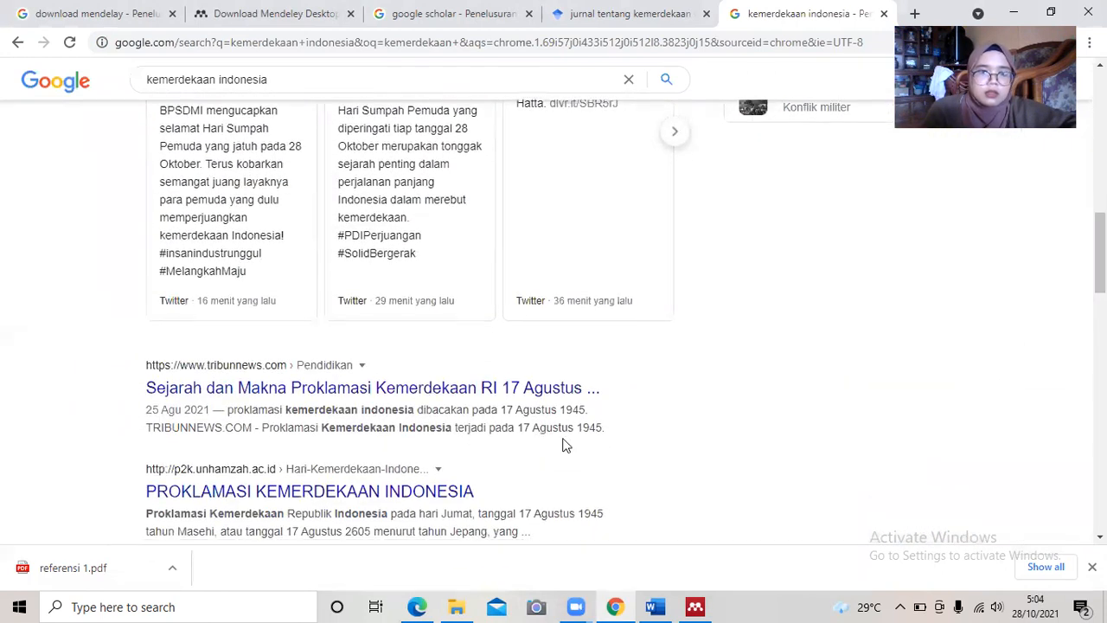
right_click(500, 400)
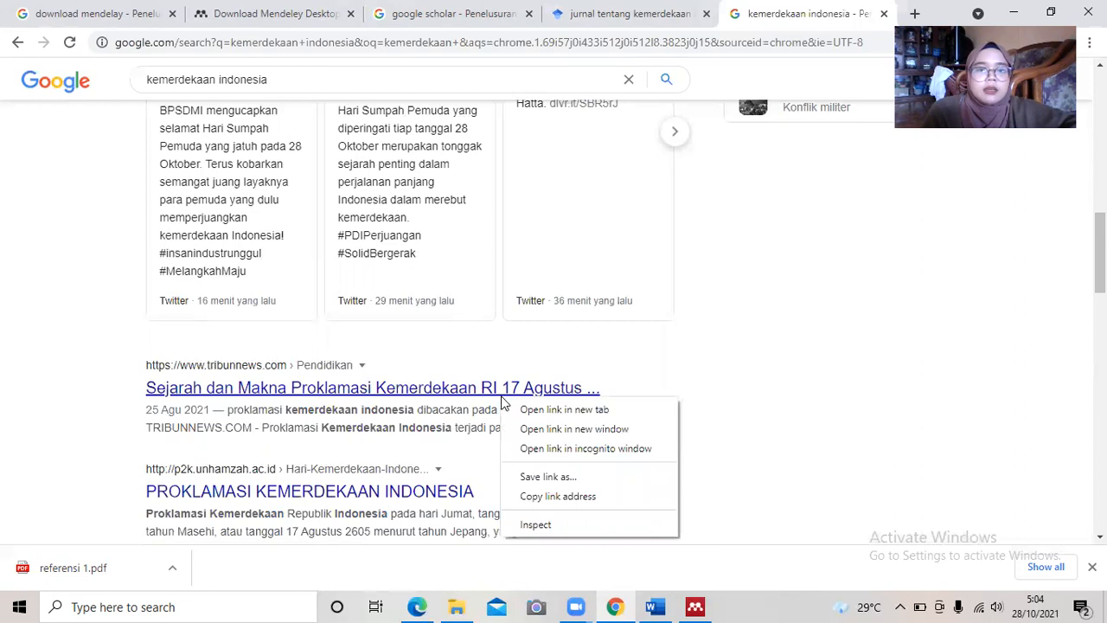
click(524, 412)
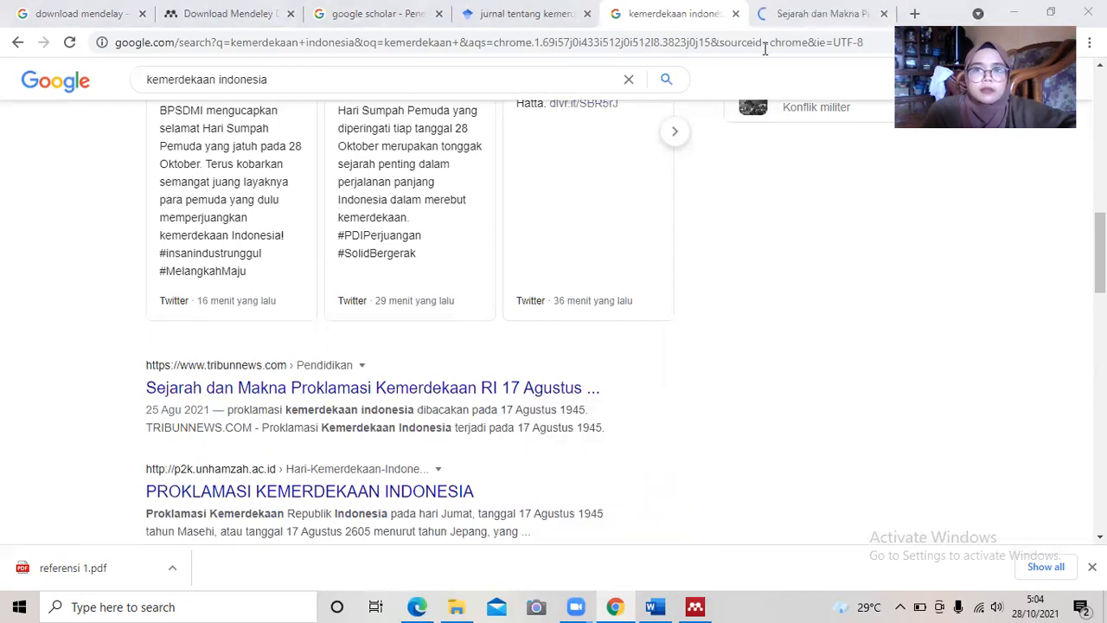
key(ctrl+Tab)
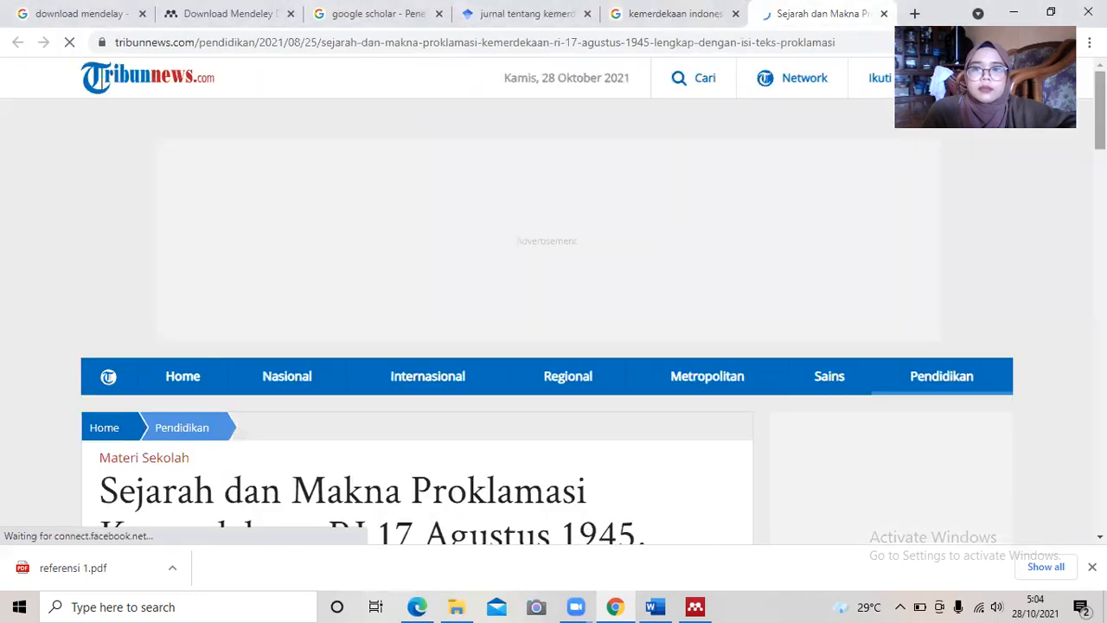
Read the Tribunnews article's numbered meanings of the Proklamasi, then return to Mendeley Desktop.
scroll(546, 321, down, 2)
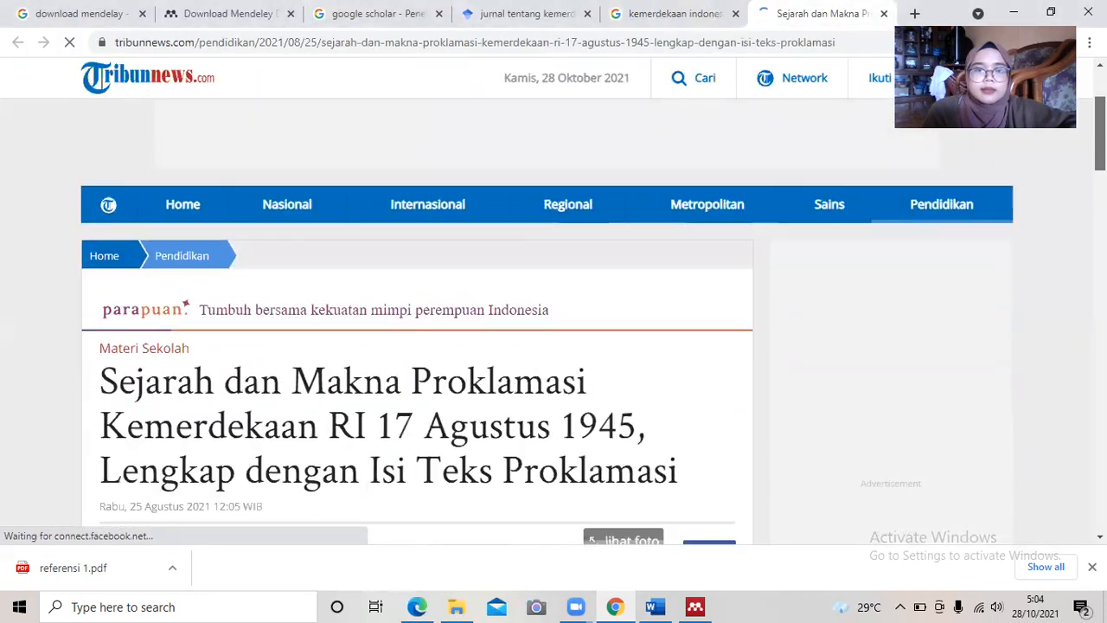
scroll(547, 320, down, 1)
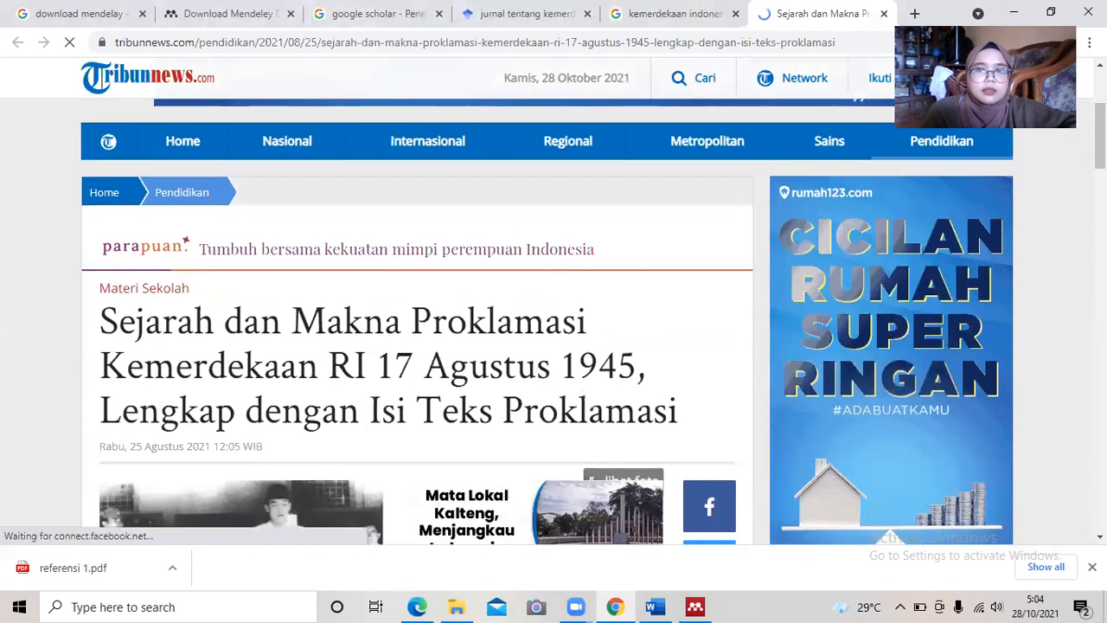
scroll(547, 320, down, 6)
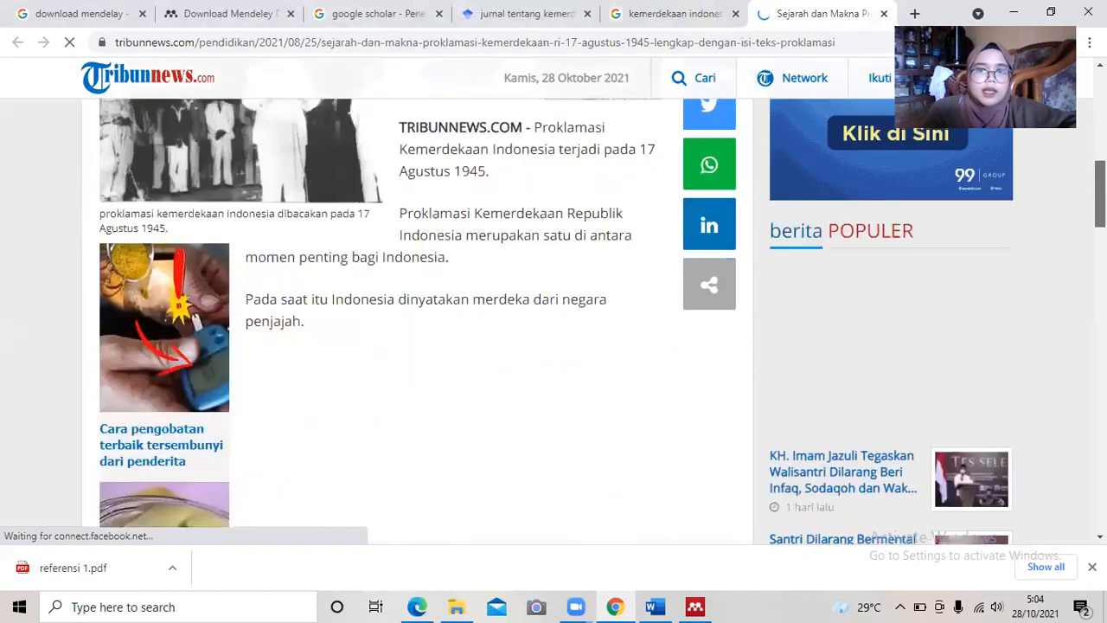
scroll(547, 320, up, 7)
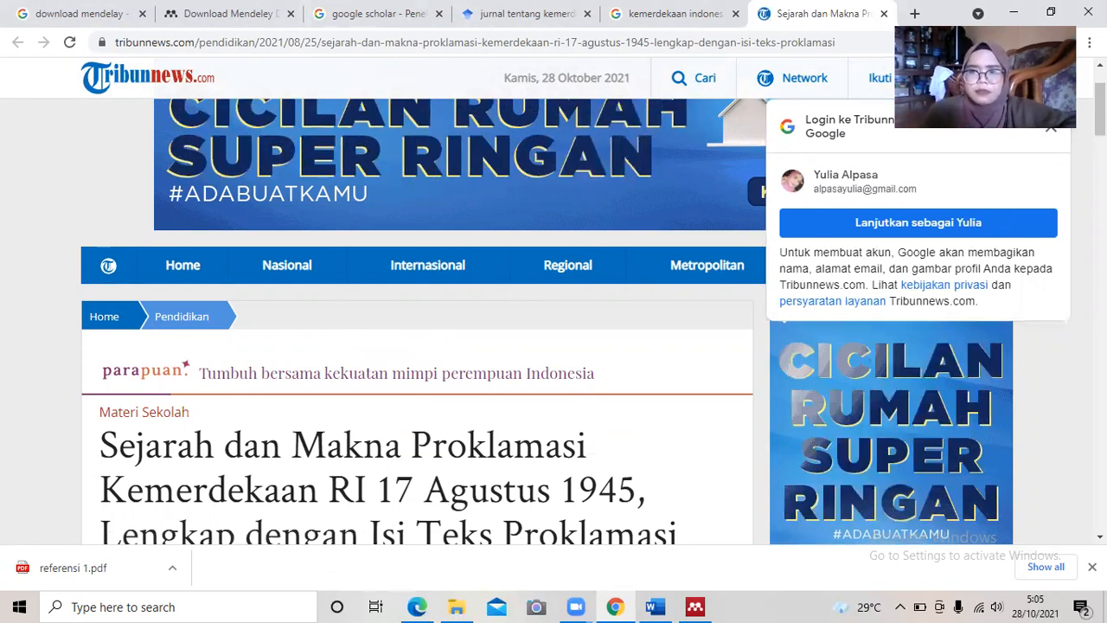
scroll(415, 346, down, 10)
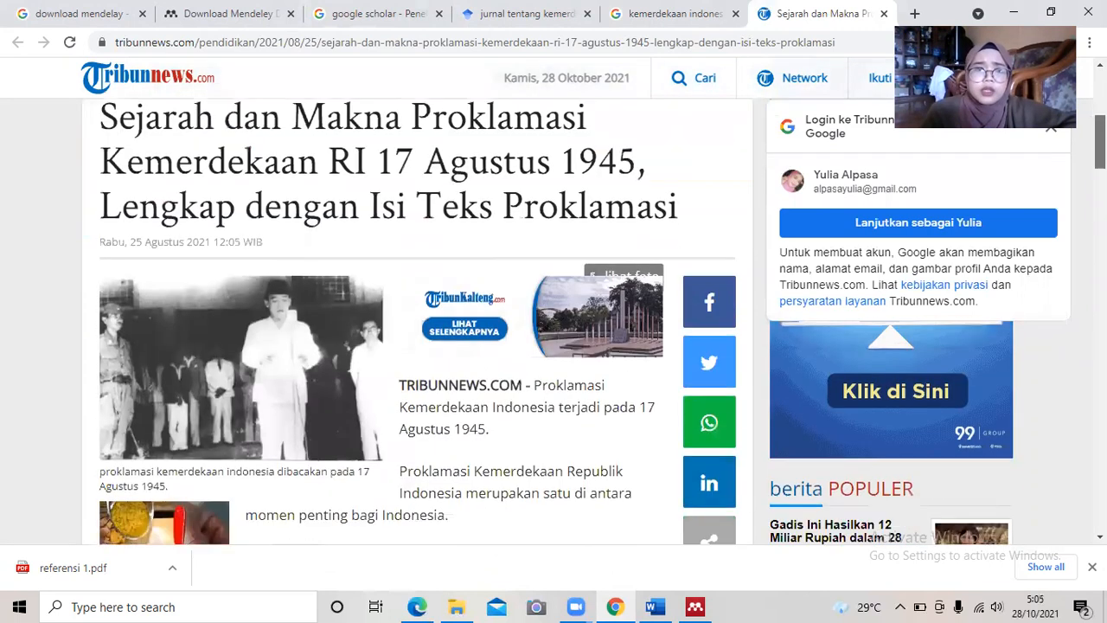
scroll(415, 346, down, 5)
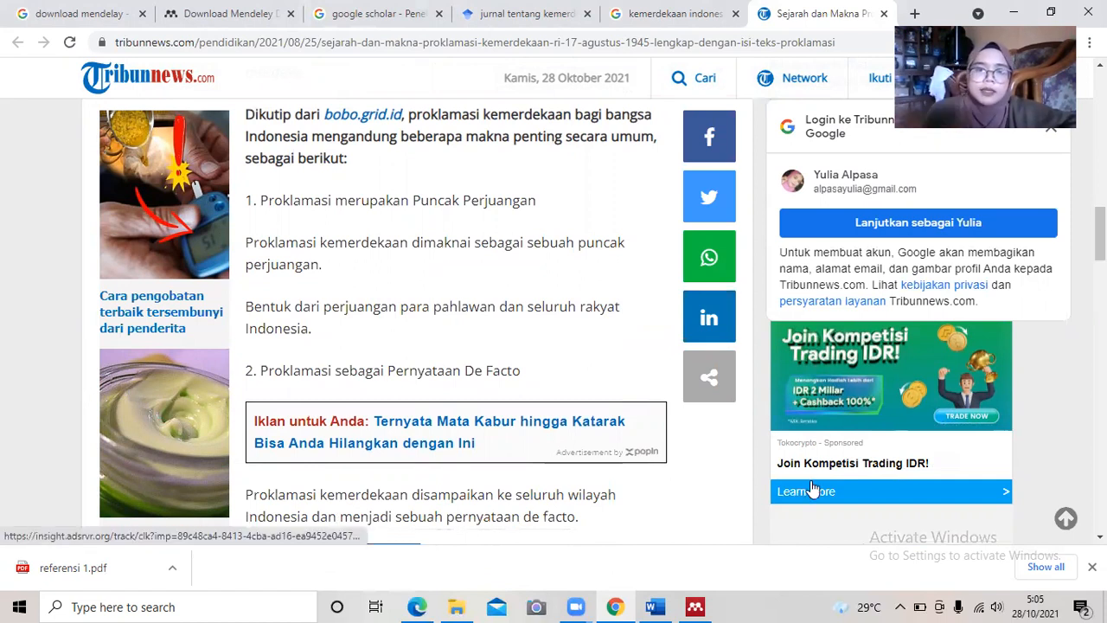
click(695, 606)
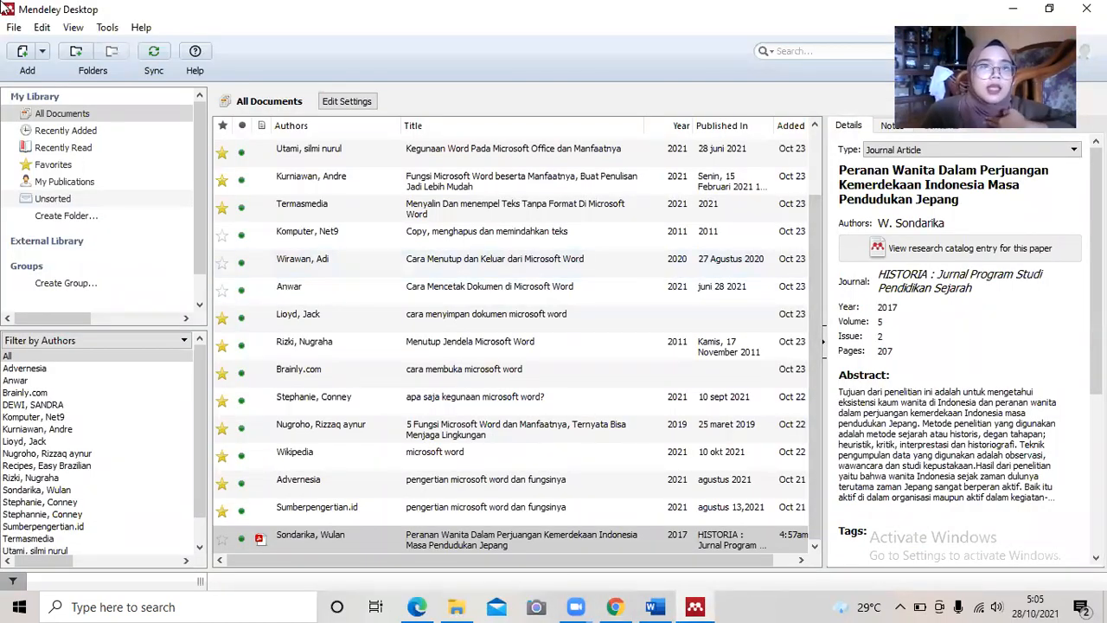
Add a reference entry manually and set its type to Web Page.
click(13, 28)
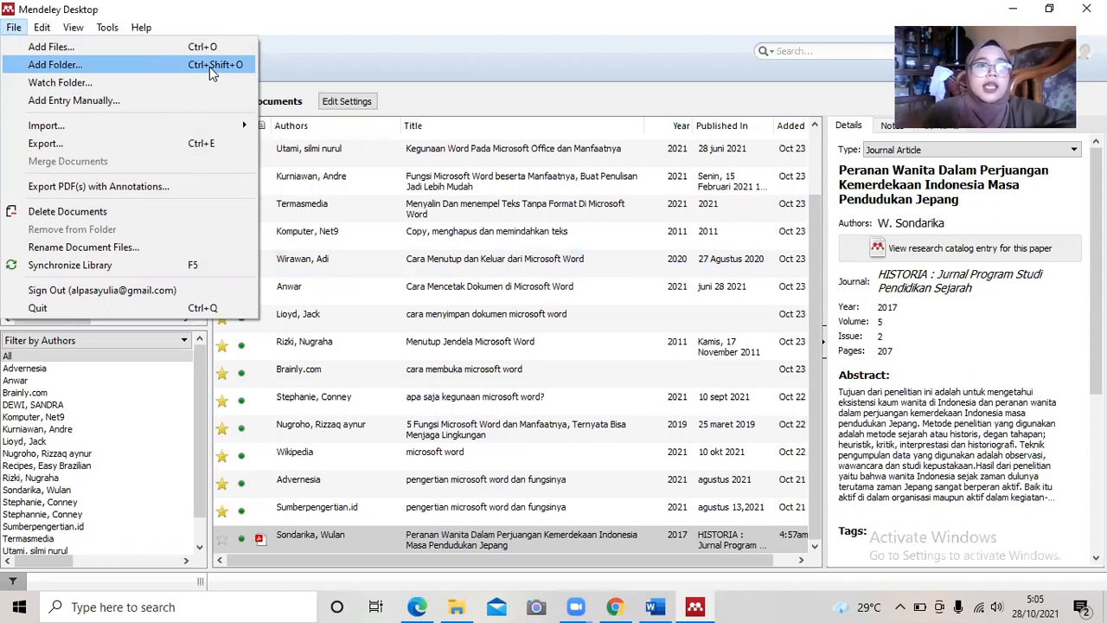
click(141, 101)
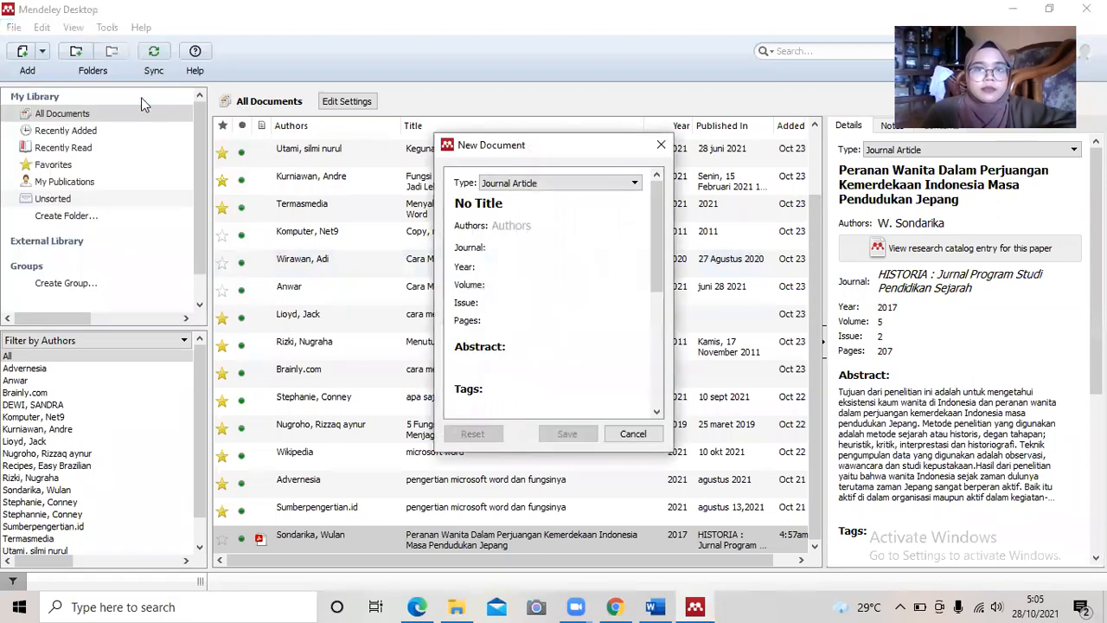
click(636, 186)
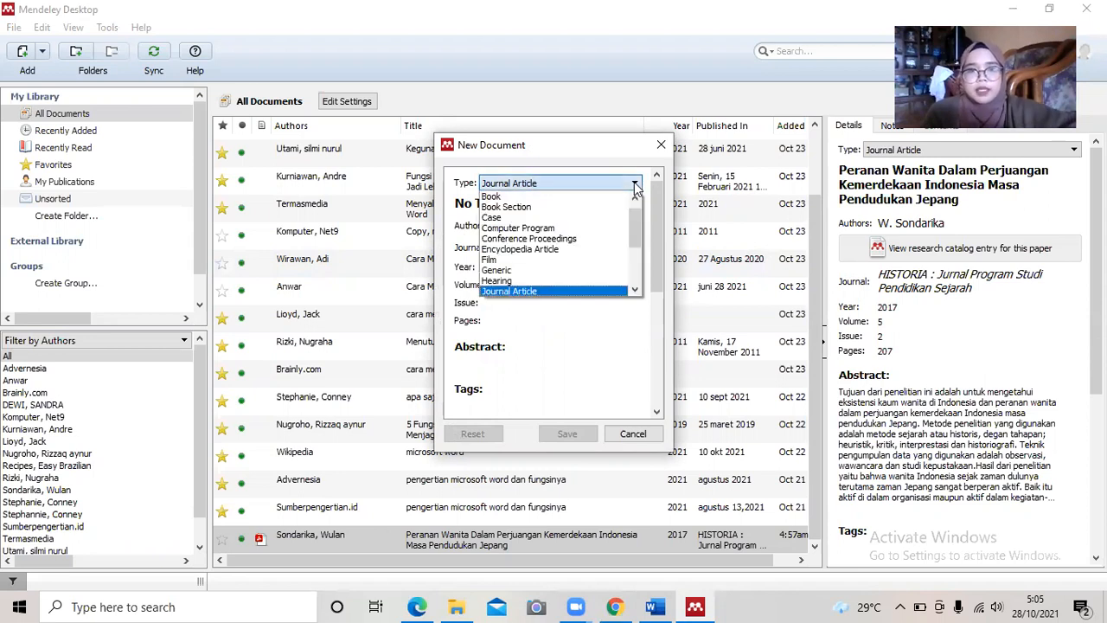
drag(634, 224, 636, 204)
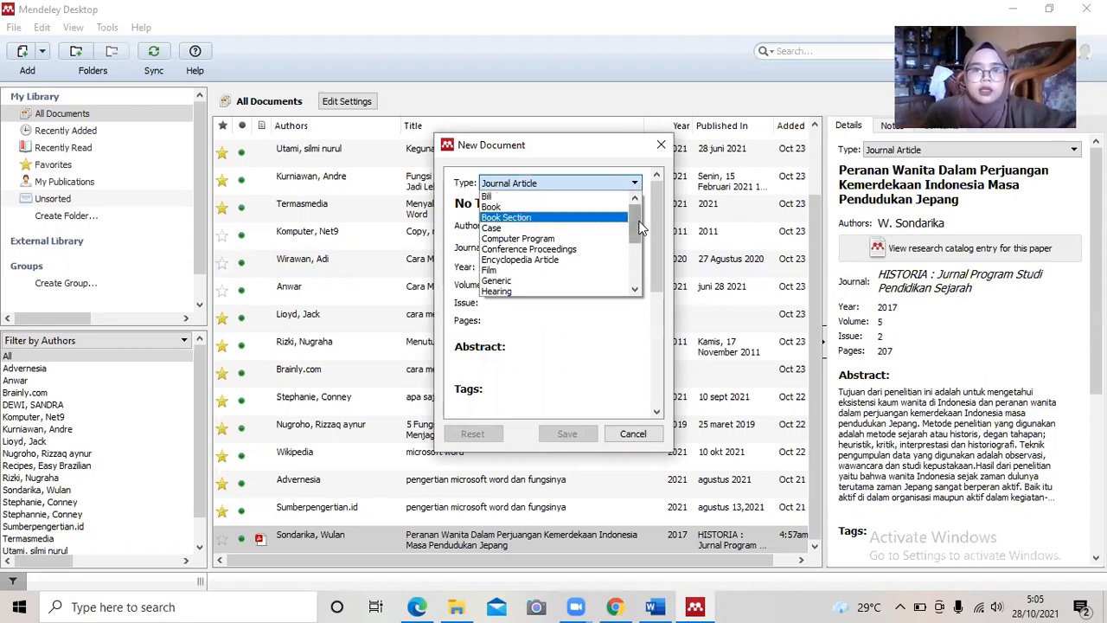
drag(639, 225, 637, 248)
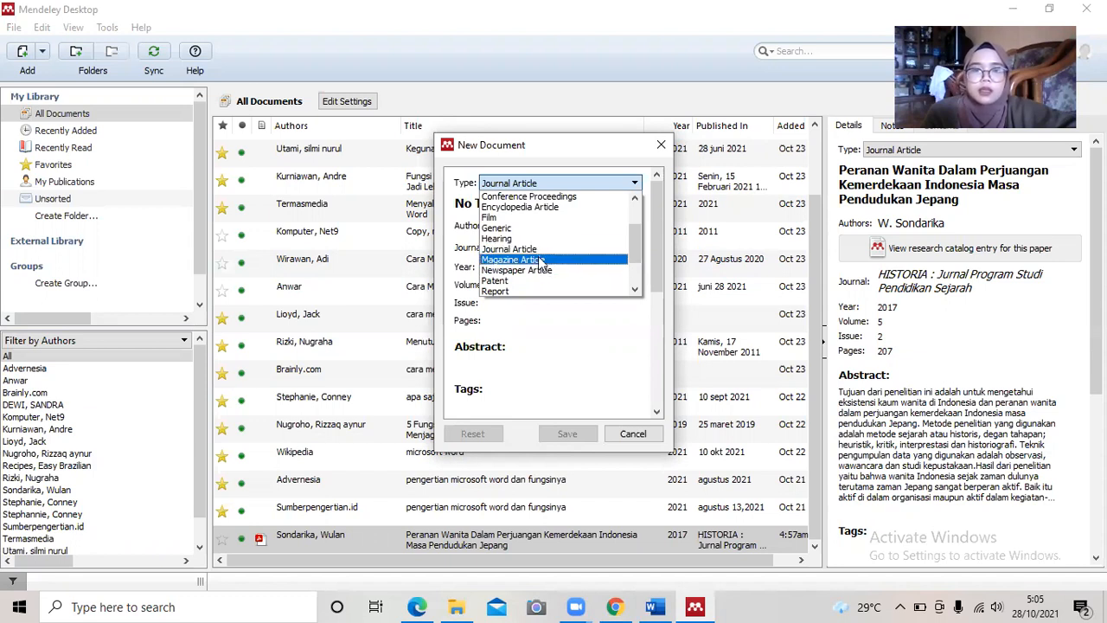
drag(639, 253, 638, 277)
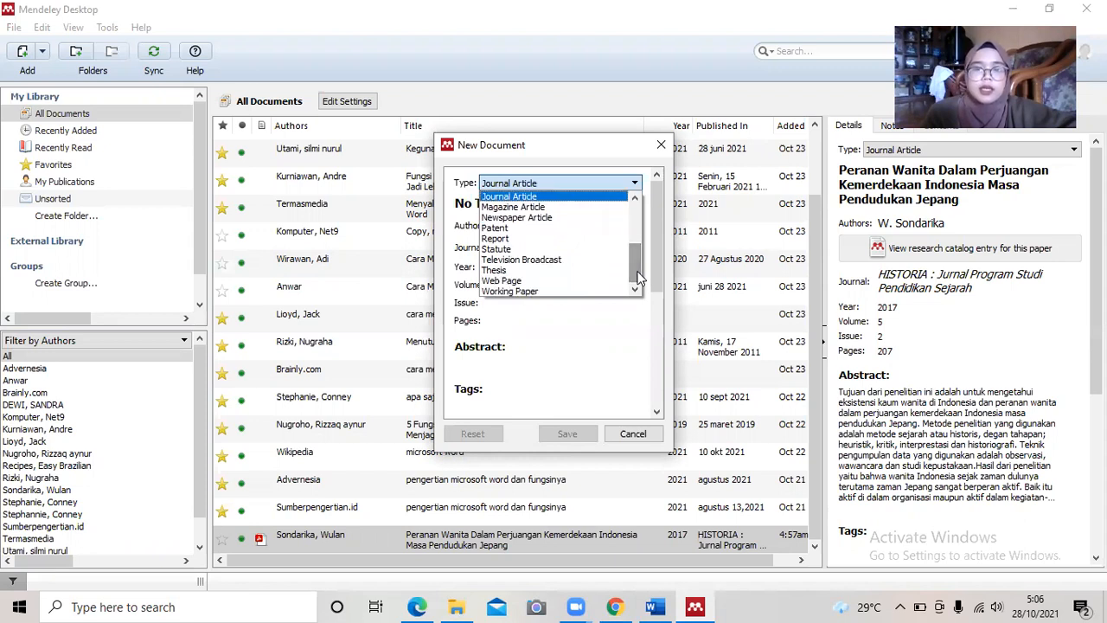
click(567, 285)
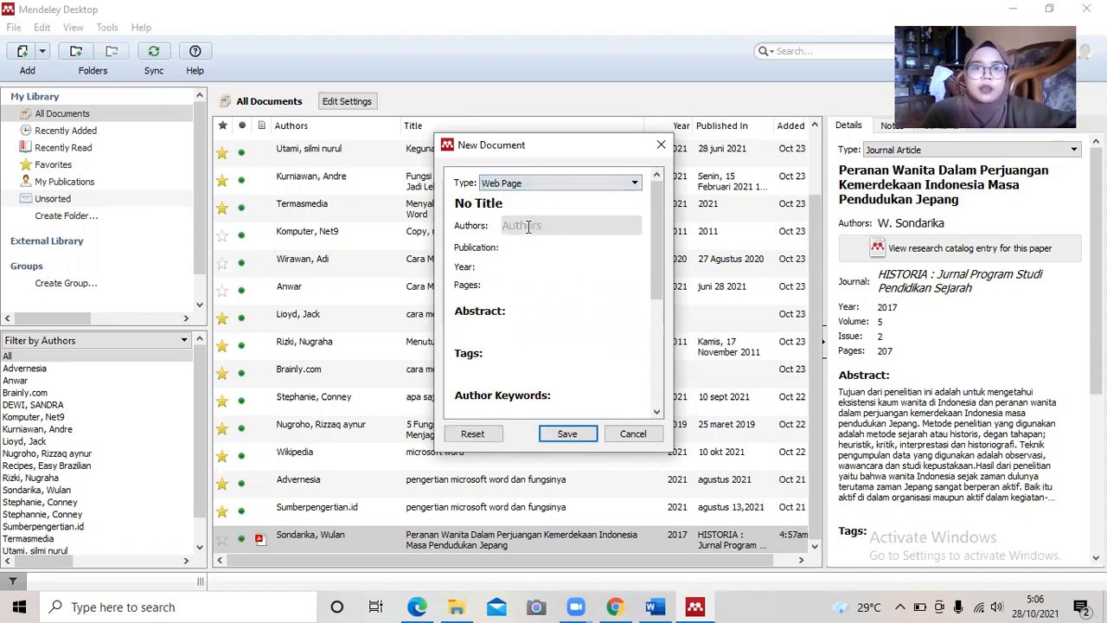
Clear the 'No Title' placeholder from the title, then bring up the Tribunnews article.
click(512, 204)
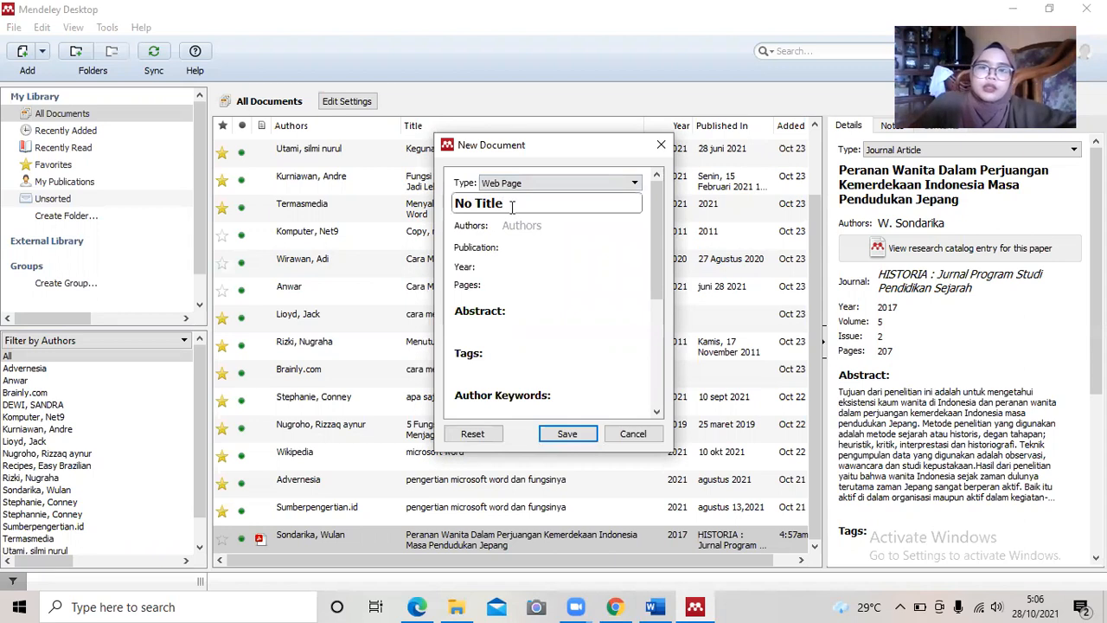
key(BackSpace)
key(BackSpace)
key(BackSpace)
key(BackSpace)
key(BackSpace)
key(BackSpace)
key(BackSpace)
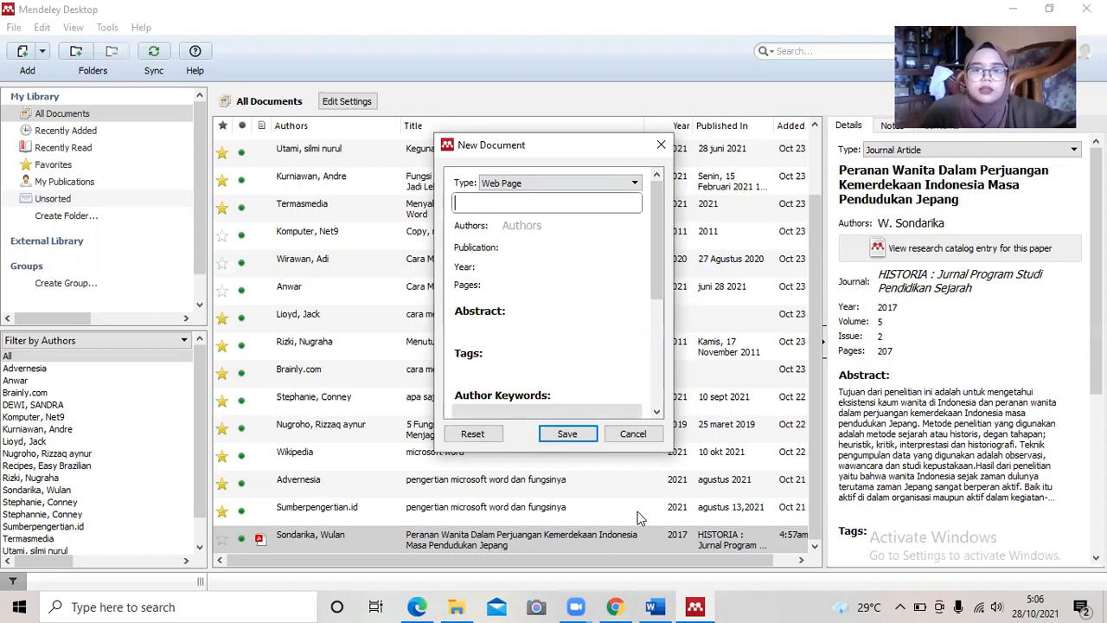
click(613, 606)
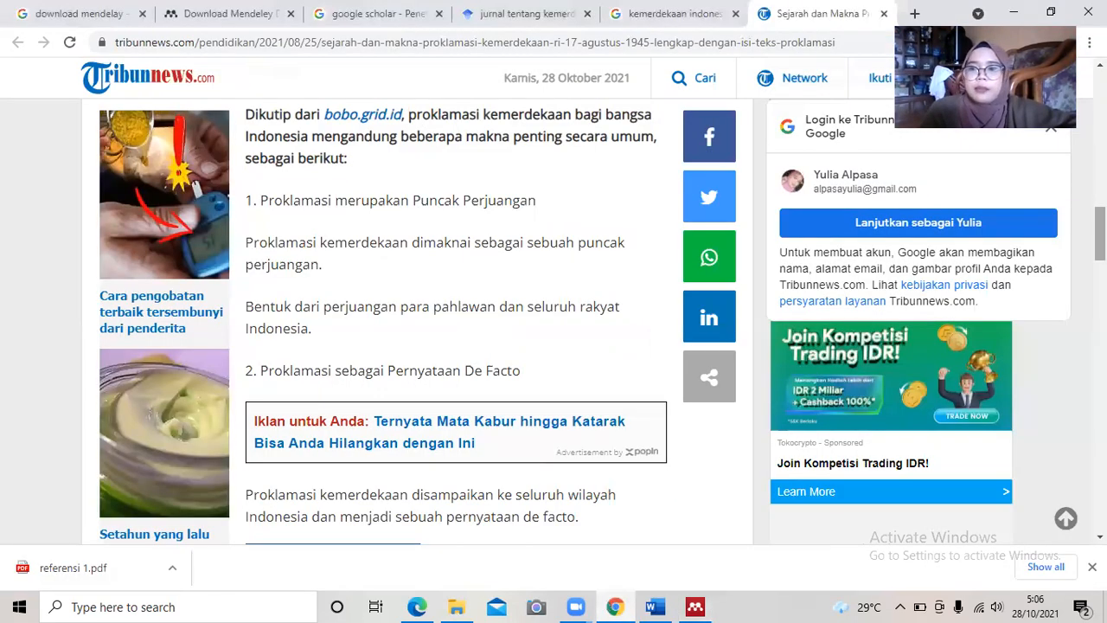
Copy the Tribunnews article's three-line headline and return to the Mendeley entry.
scroll(554, 346, up, 10)
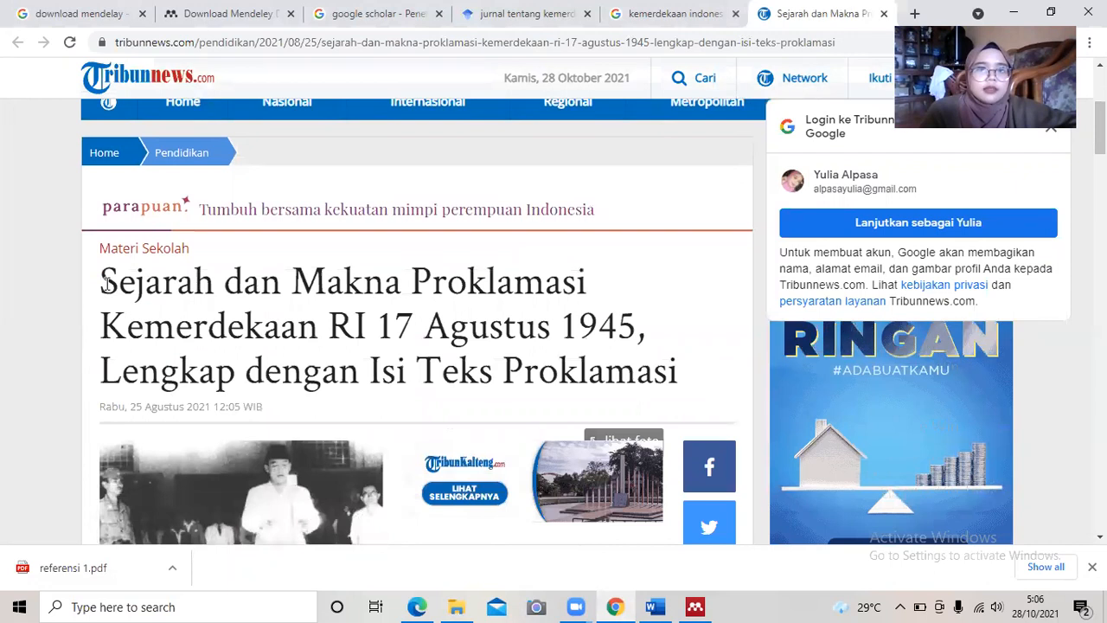
drag(105, 283, 698, 367)
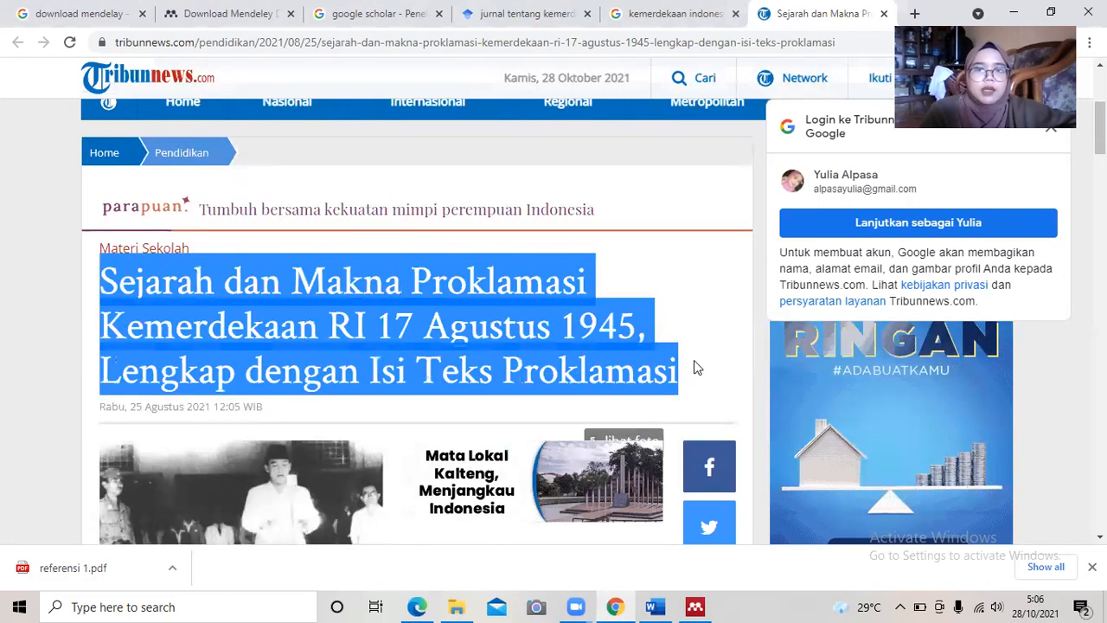
click(508, 348)
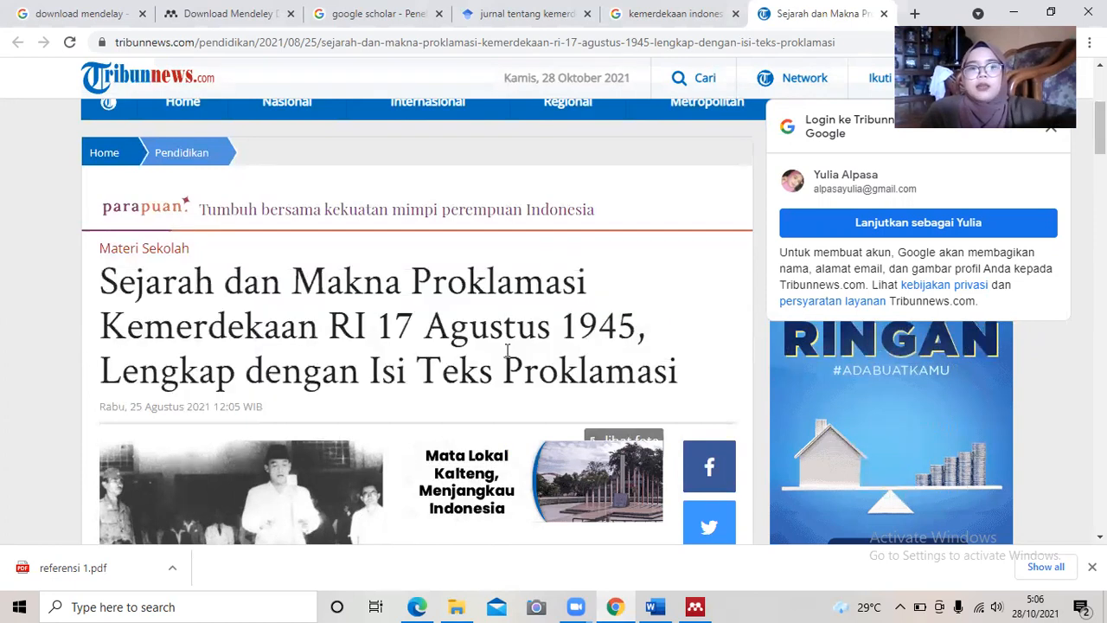
click(695, 607)
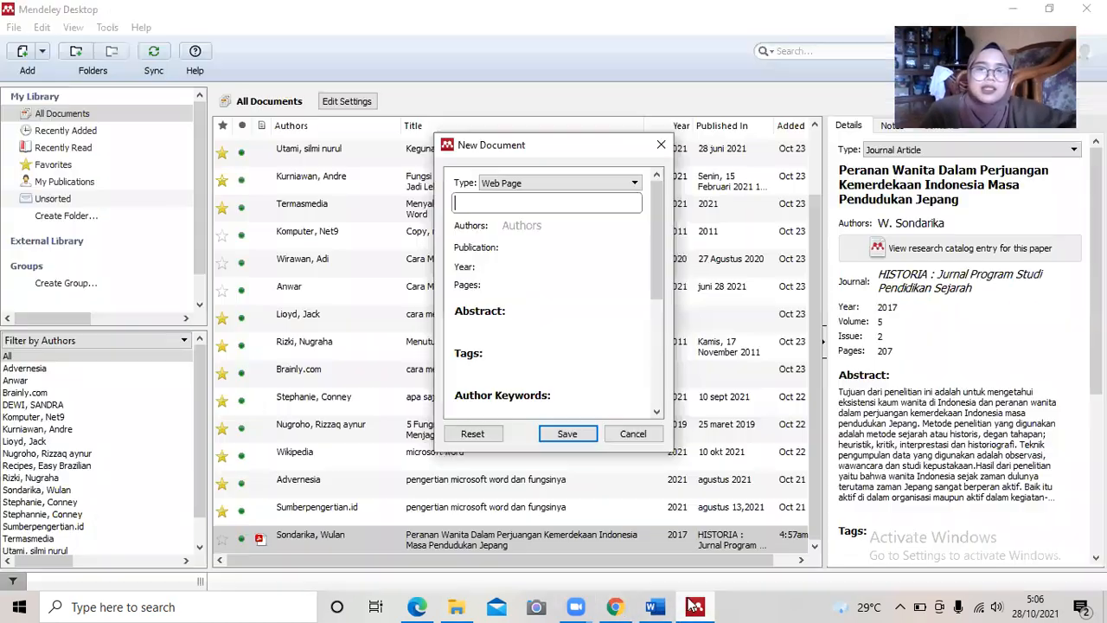
Paste the headline as the title and delete the appended 'Artikel ini telah tayang…' credit.
key(ctrl+v)
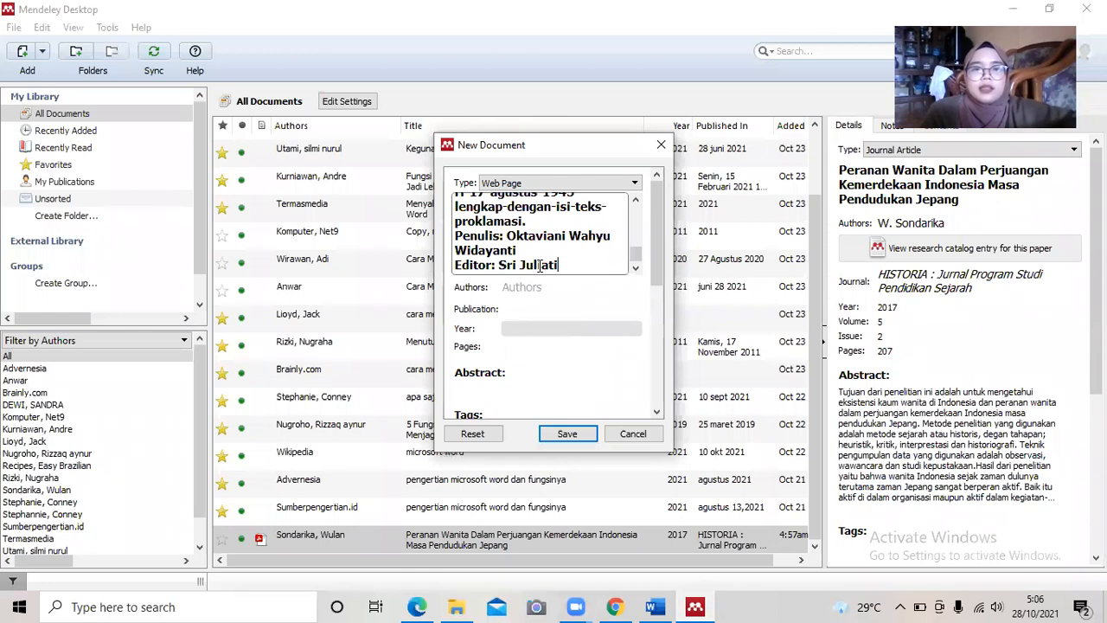
drag(638, 264, 649, 223)
scroll(536, 234, down, 2)
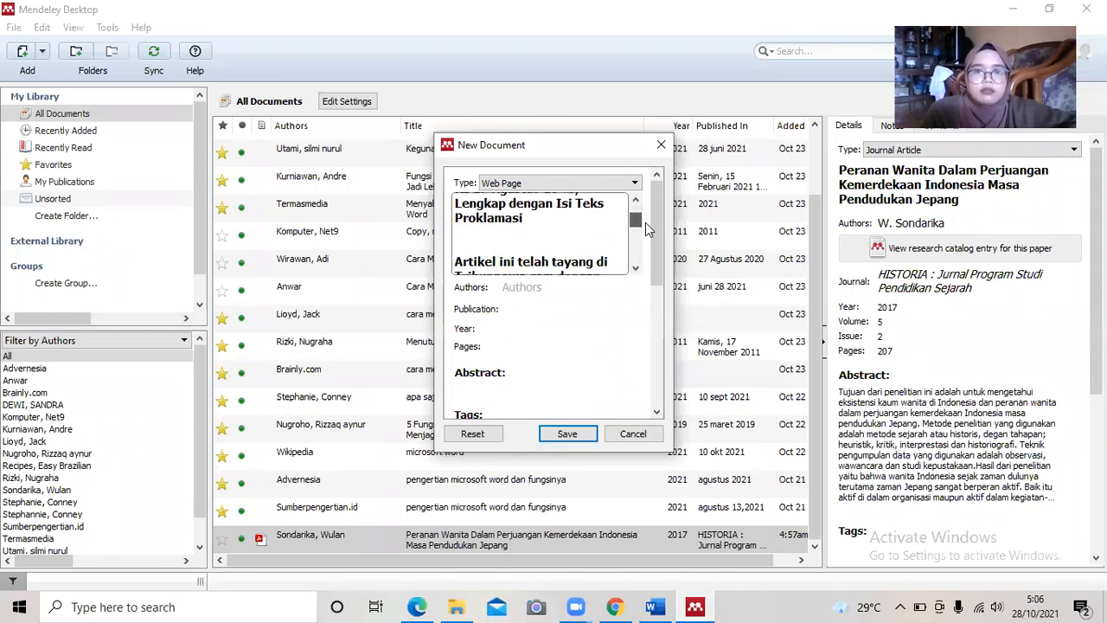
drag(459, 249, 692, 320)
key(BackSpace)
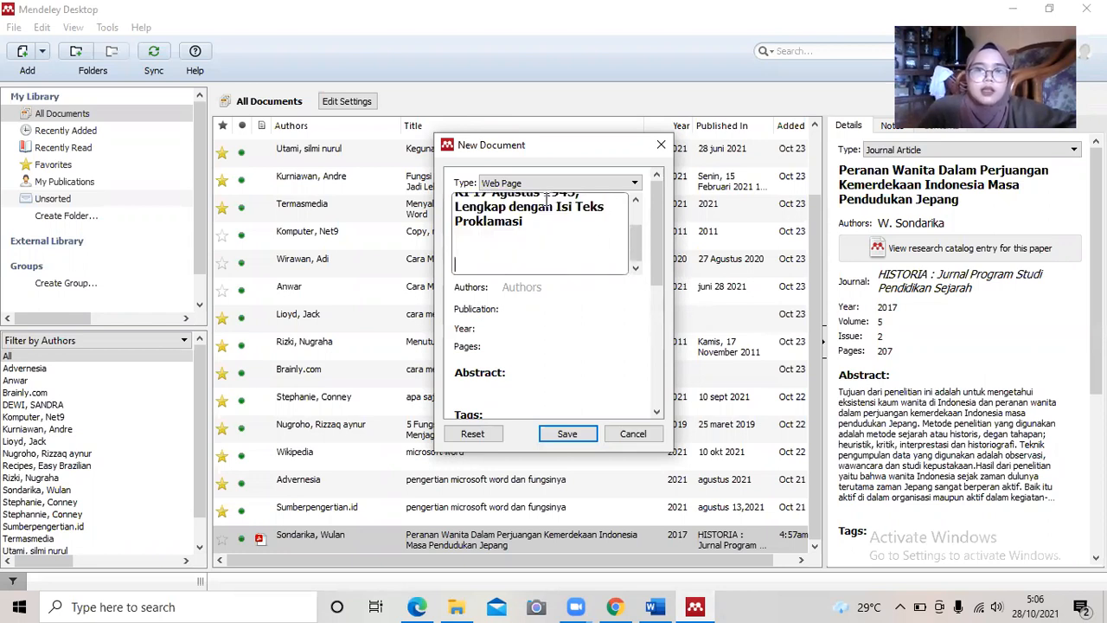
scroll(636, 232, up, 2)
click(576, 314)
click(535, 289)
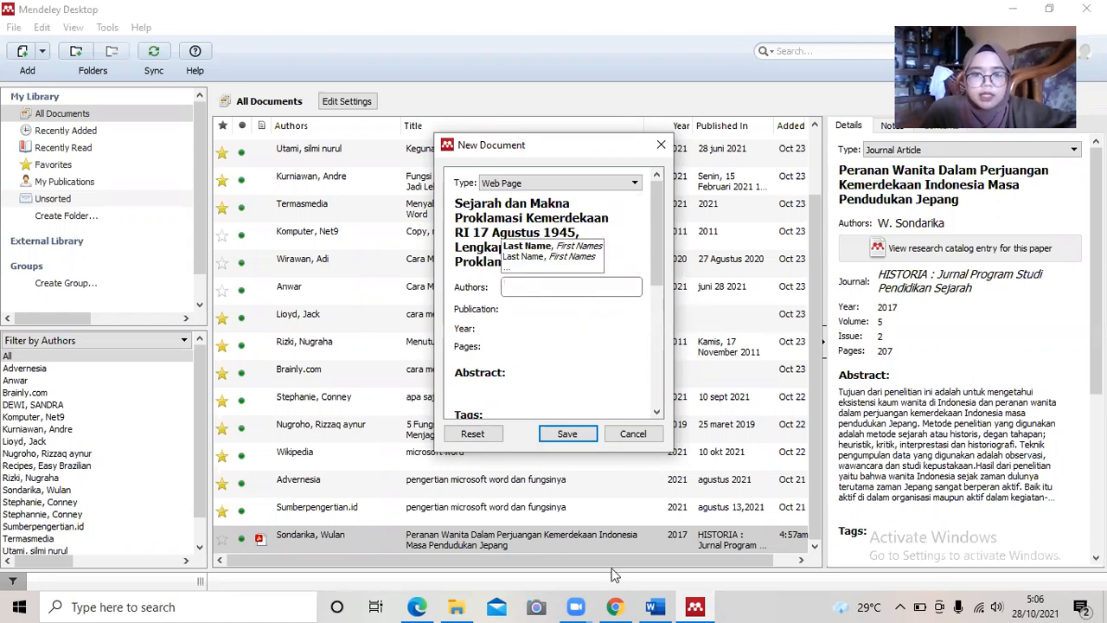
Scroll the Tribunnews article down to its Penulis/Editor credits, then return to Mendeley.
mouse_move(614, 607)
click(610, 541)
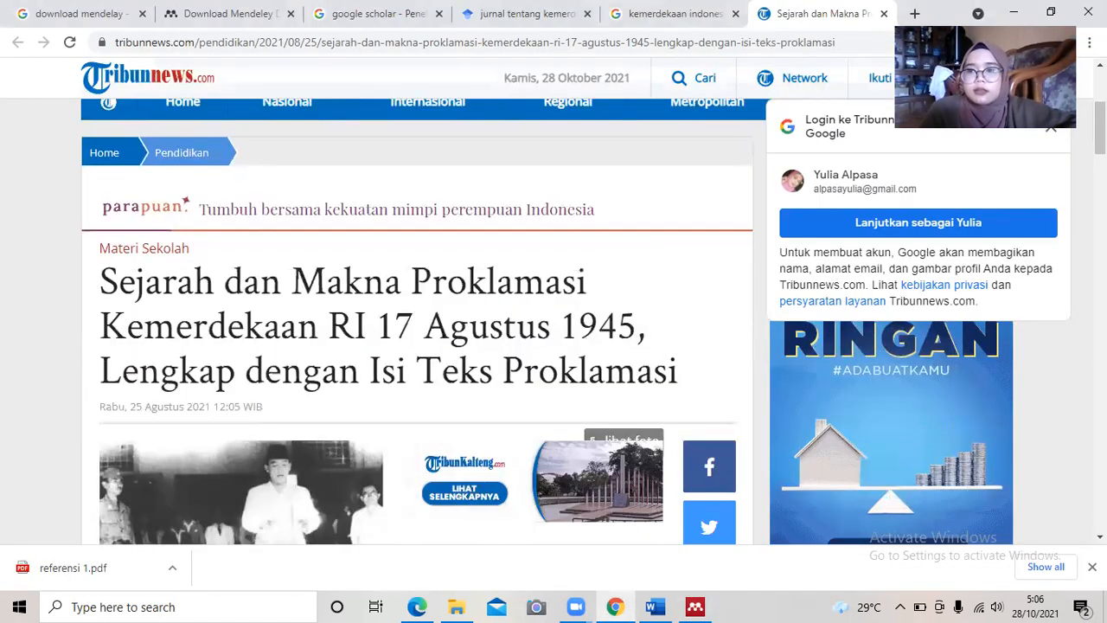
scroll(553, 320, up, 3)
scroll(554, 321, down, 5)
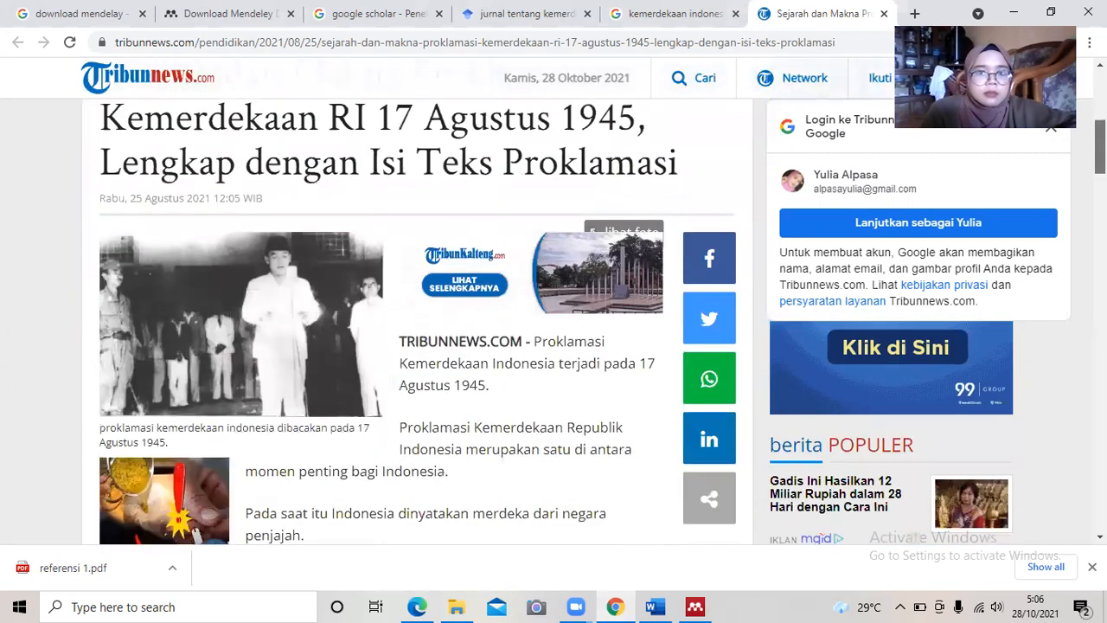
scroll(554, 320, down, 2)
scroll(554, 320, down, 9)
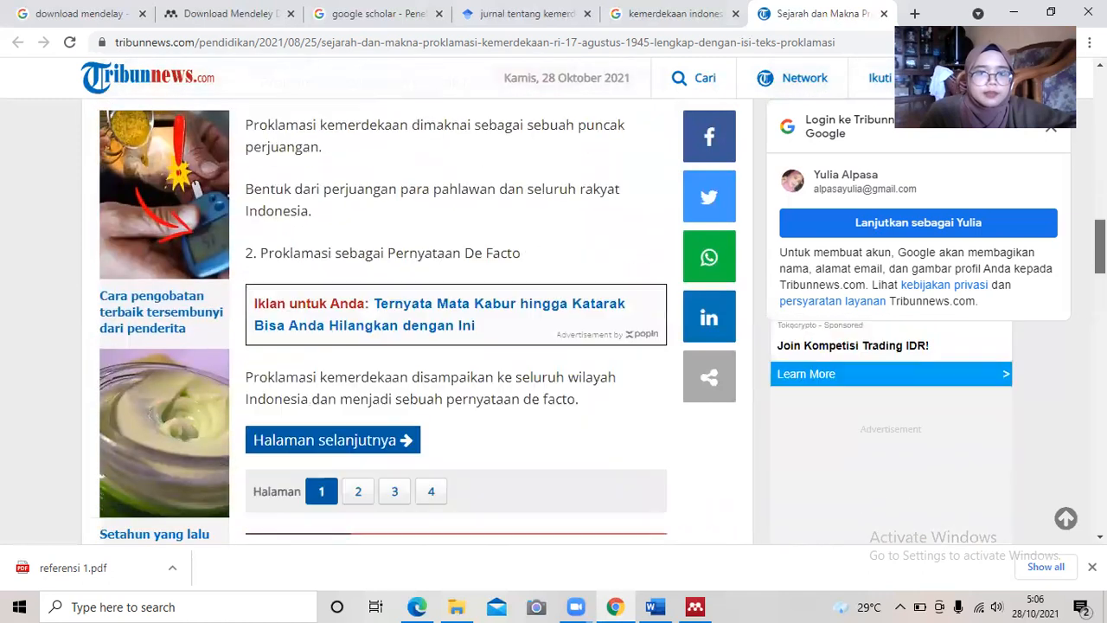
scroll(554, 320, down, 3)
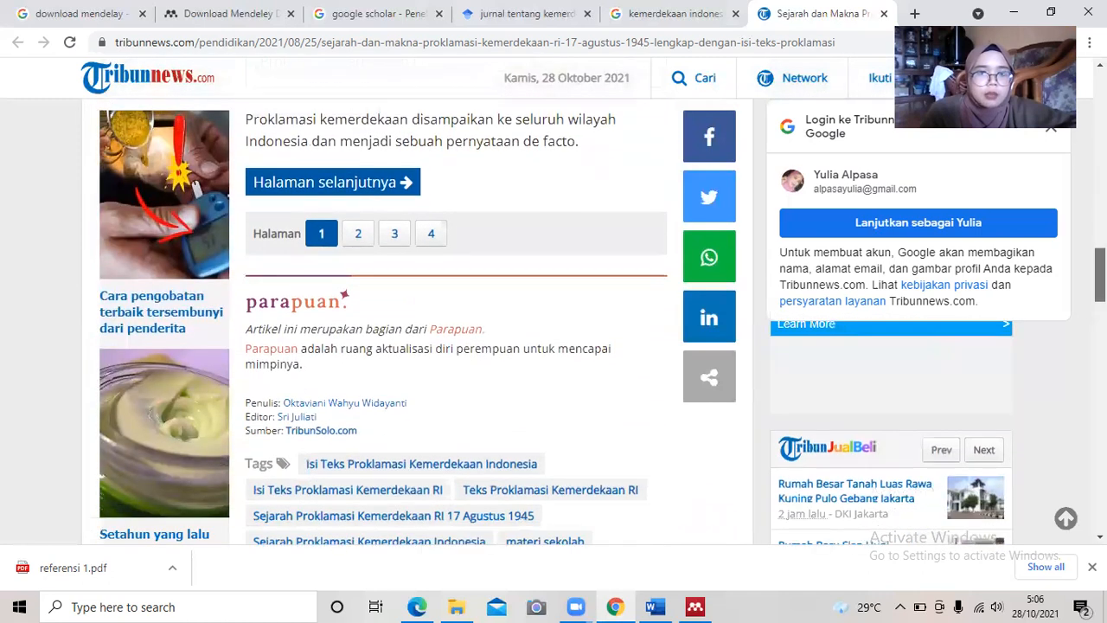
scroll(803, 275, down, 2)
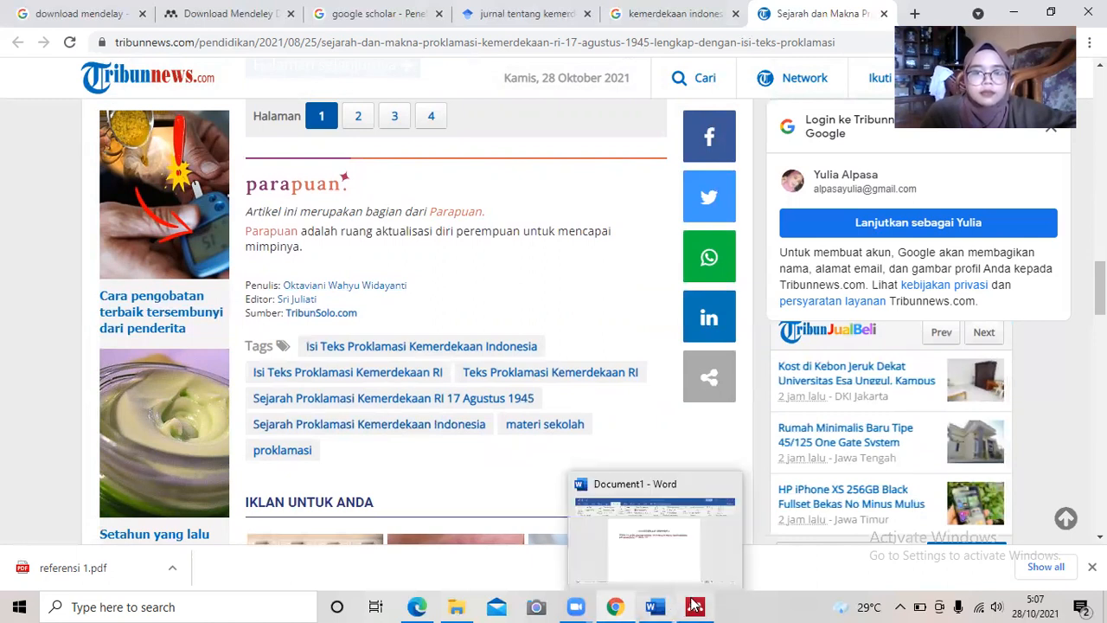
mouse_move(696, 606)
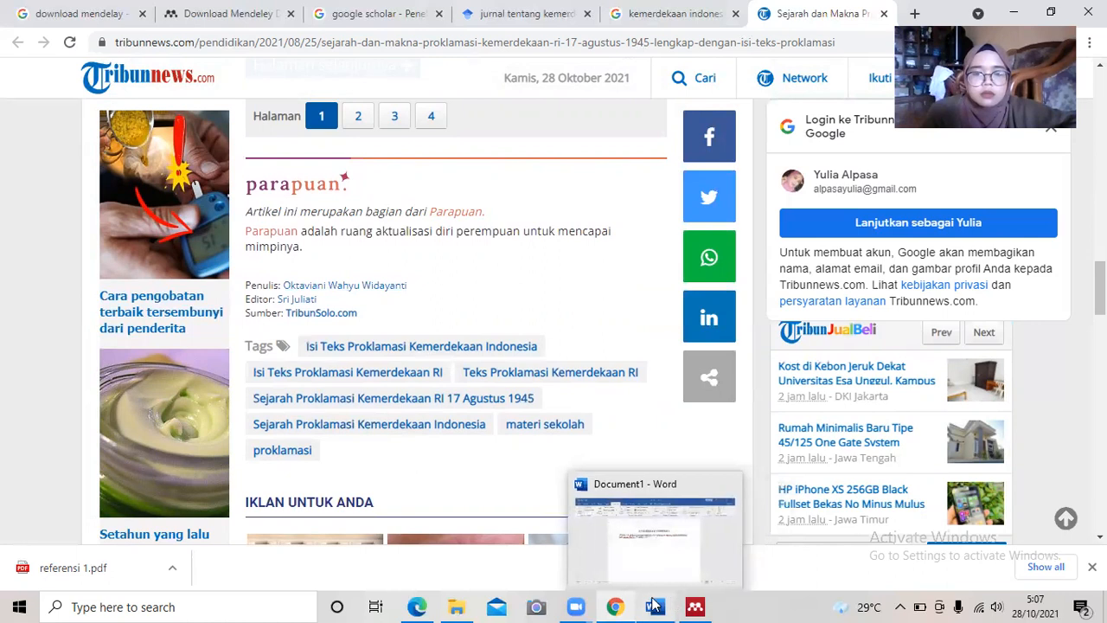
click(708, 557)
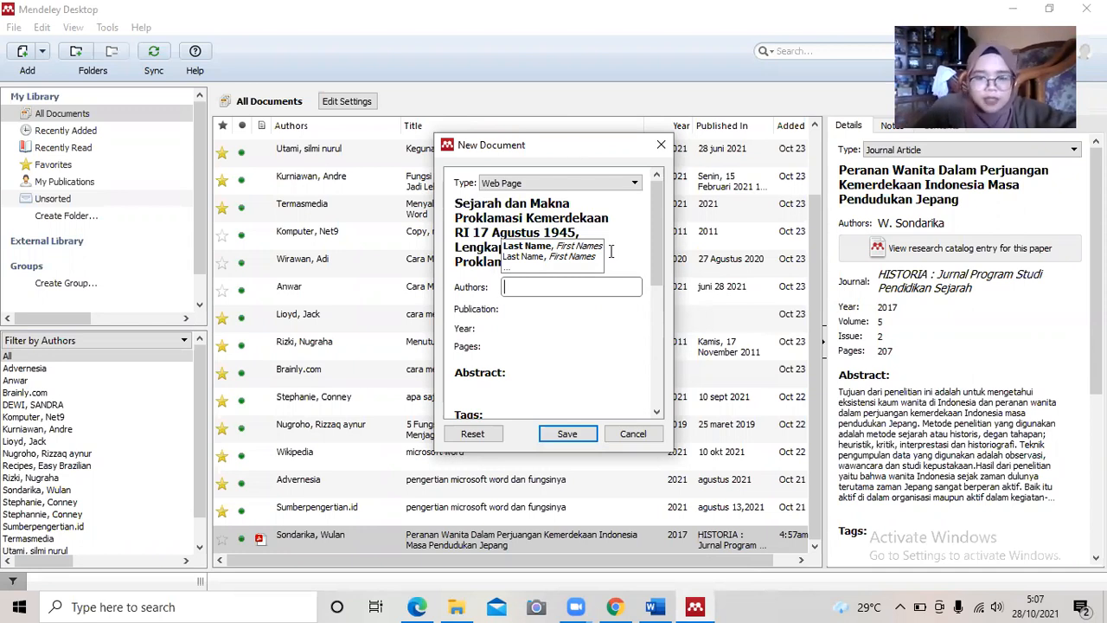
Enter the article's writer in the Authors field in 'Last, First' form.
click(621, 606)
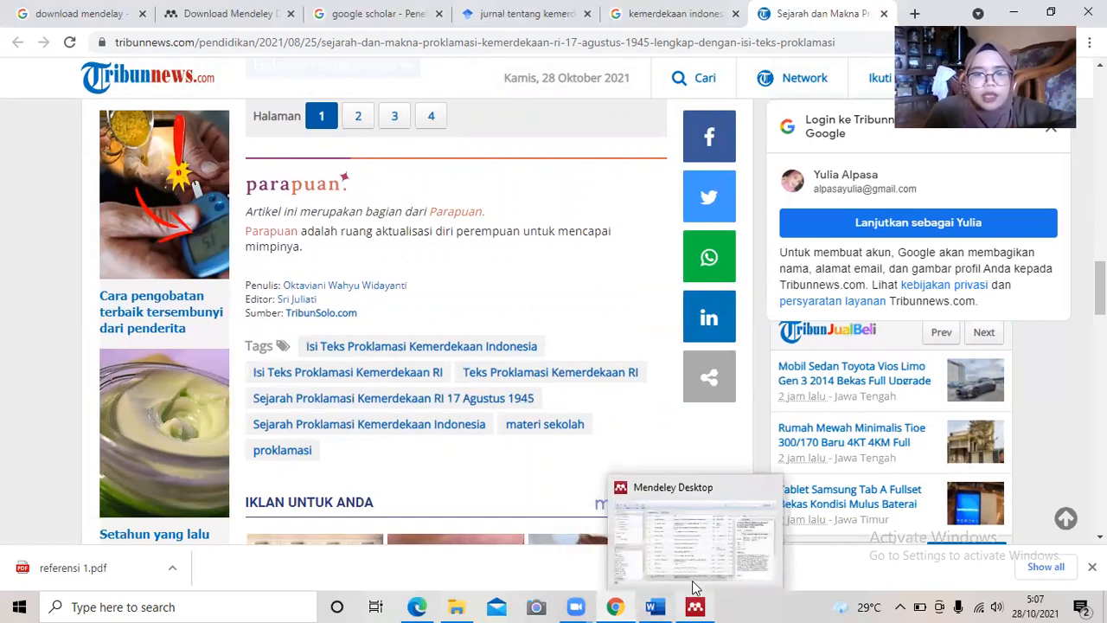
click(640, 537)
text(widaaya)
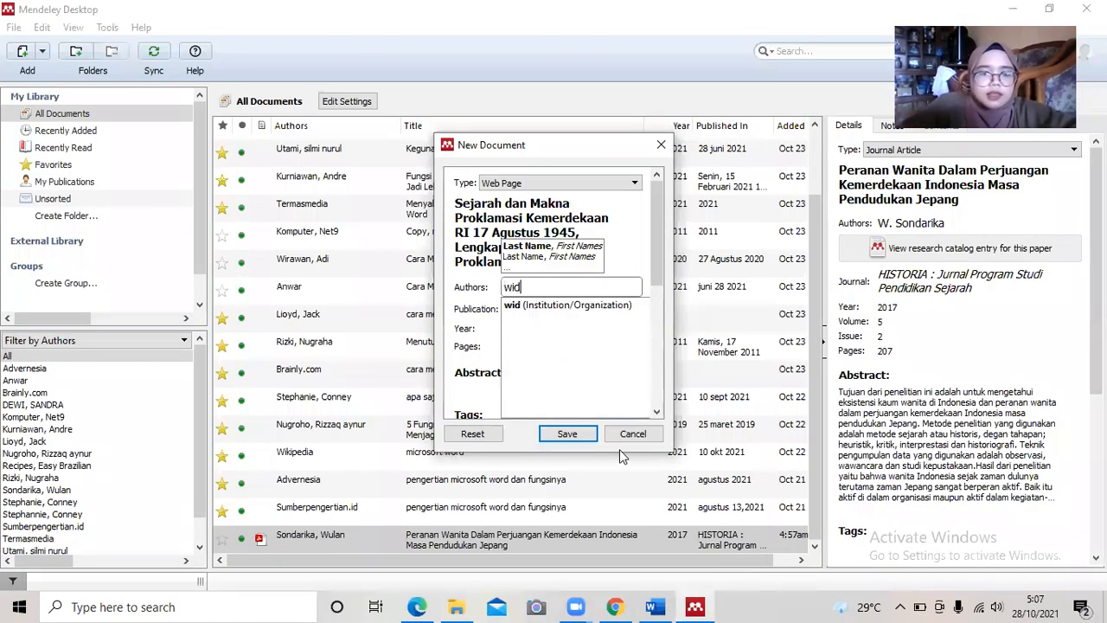
key(BackSpace)
key(BackSpace)
key(BackSpace)
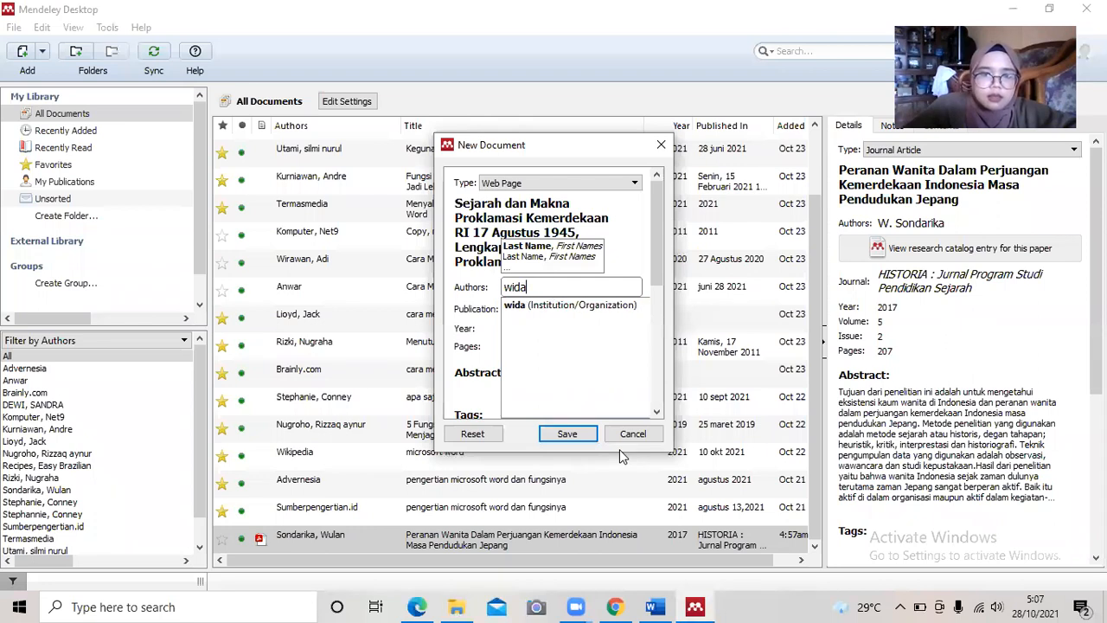
text(yanti w)
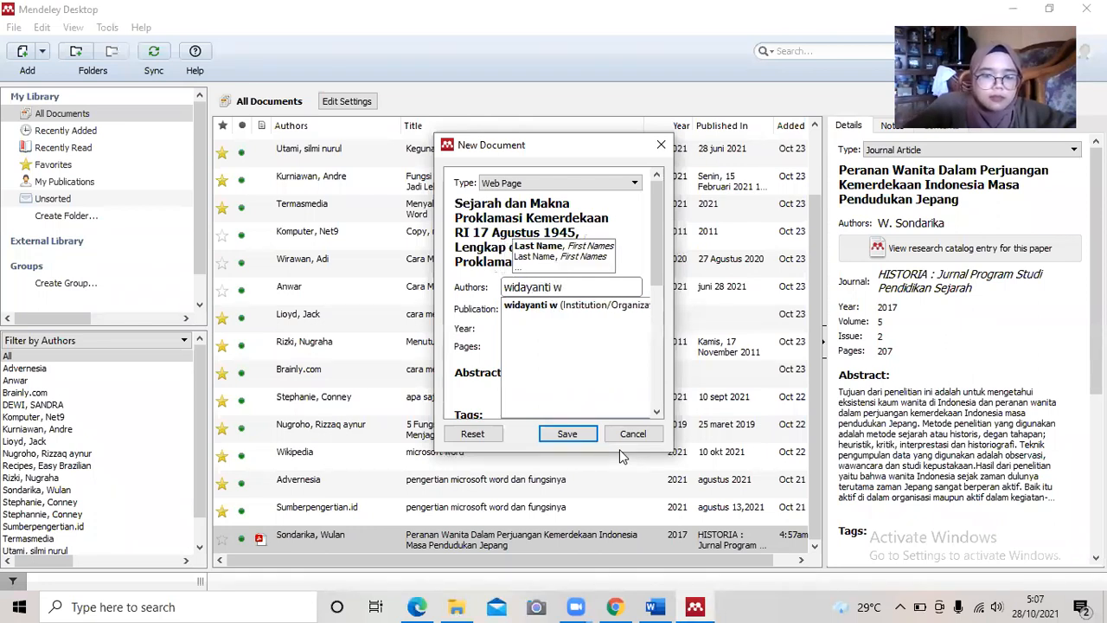
text(ahyu, oktaviani)
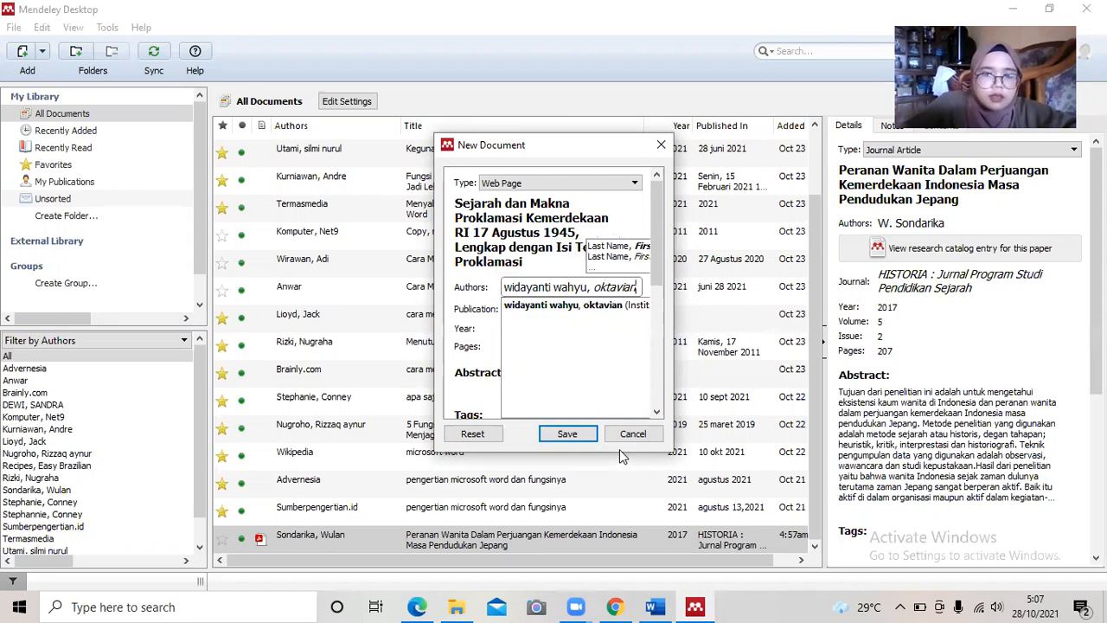
click(616, 606)
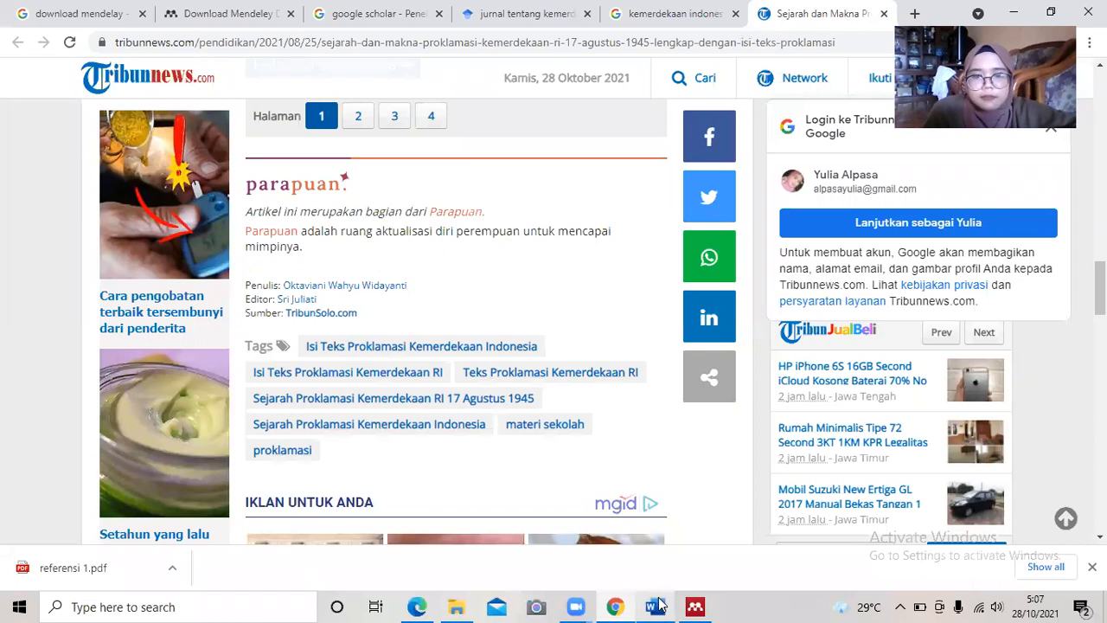
mouse_move(695, 605)
click(714, 562)
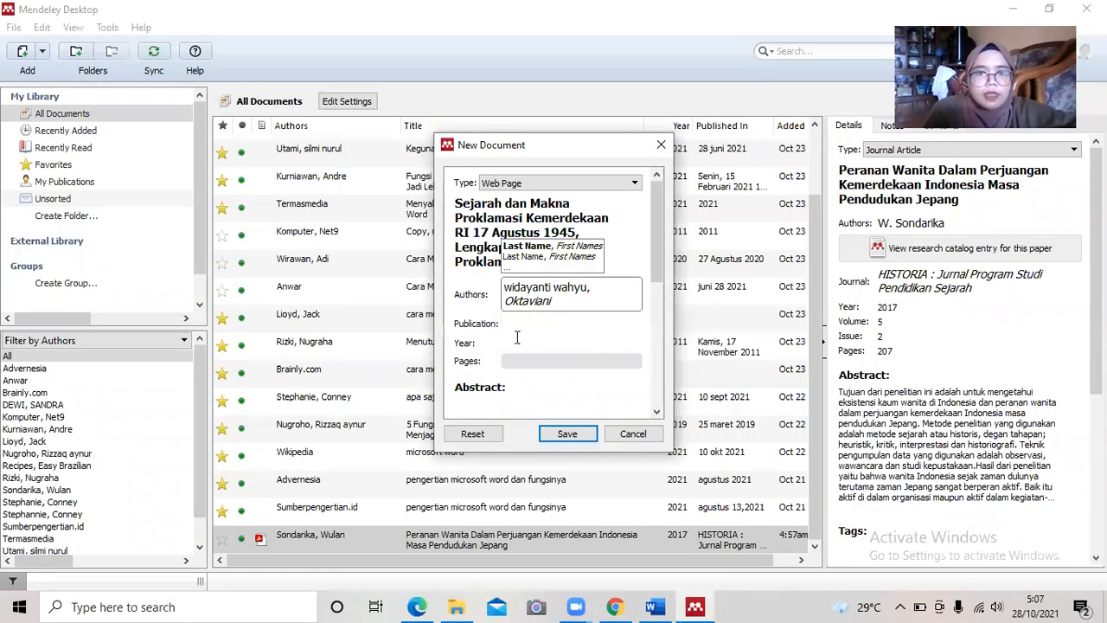
click(499, 329)
click(520, 312)
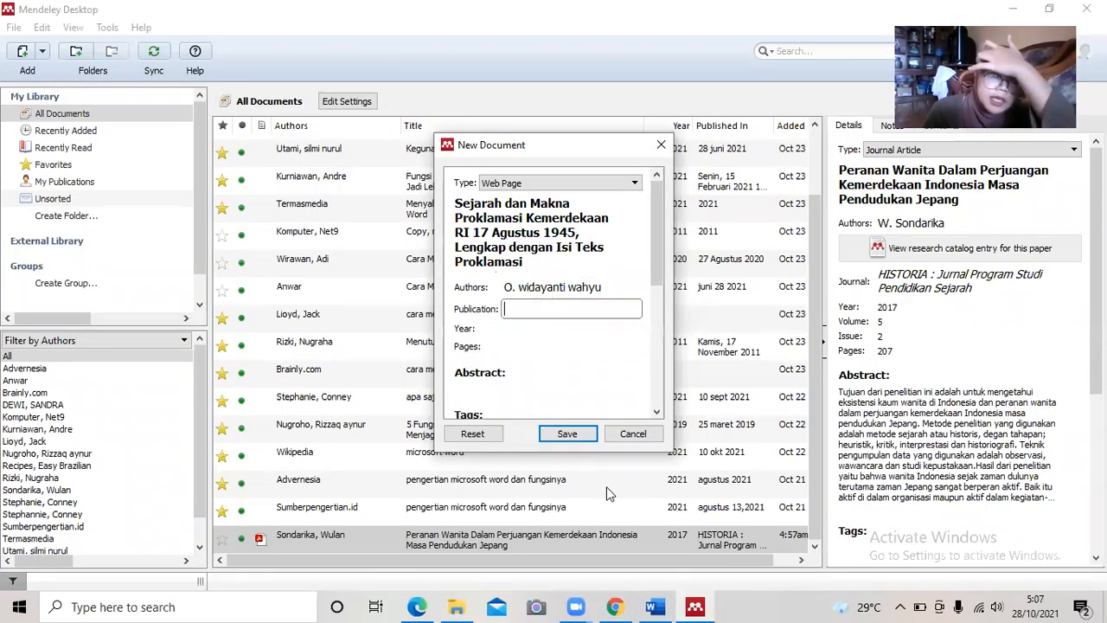
mouse_move(615, 606)
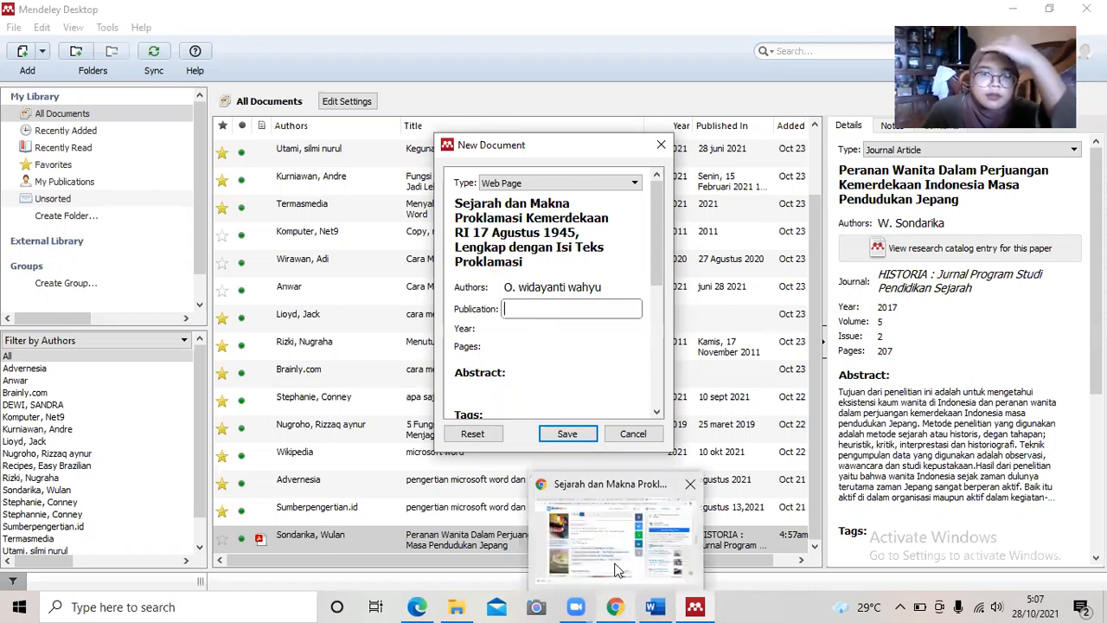
click(606, 480)
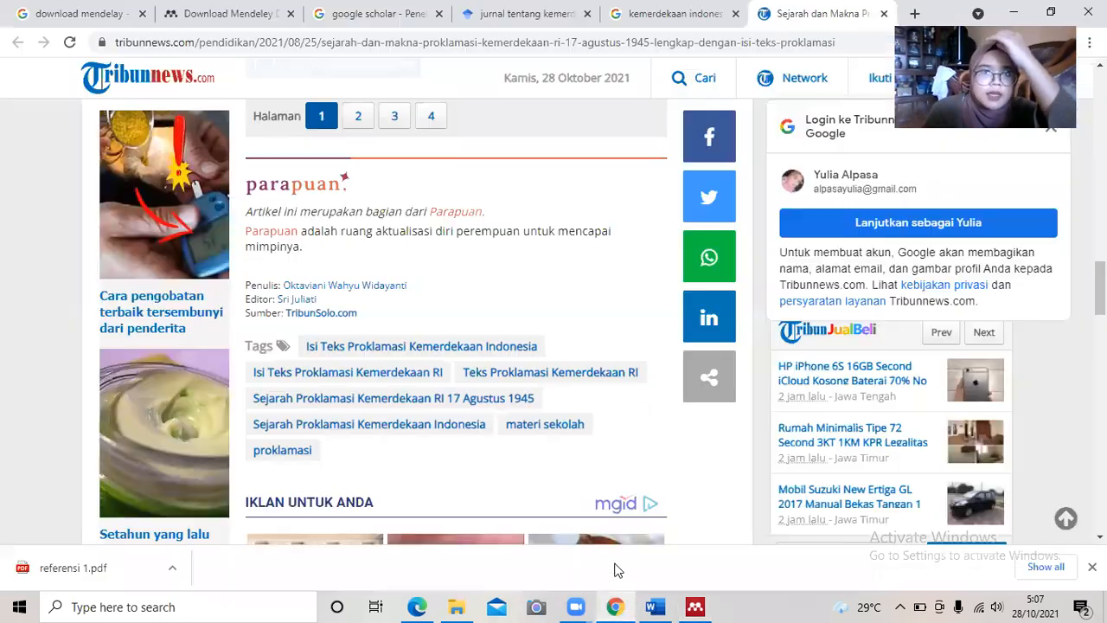
click(159, 41)
click(119, 42)
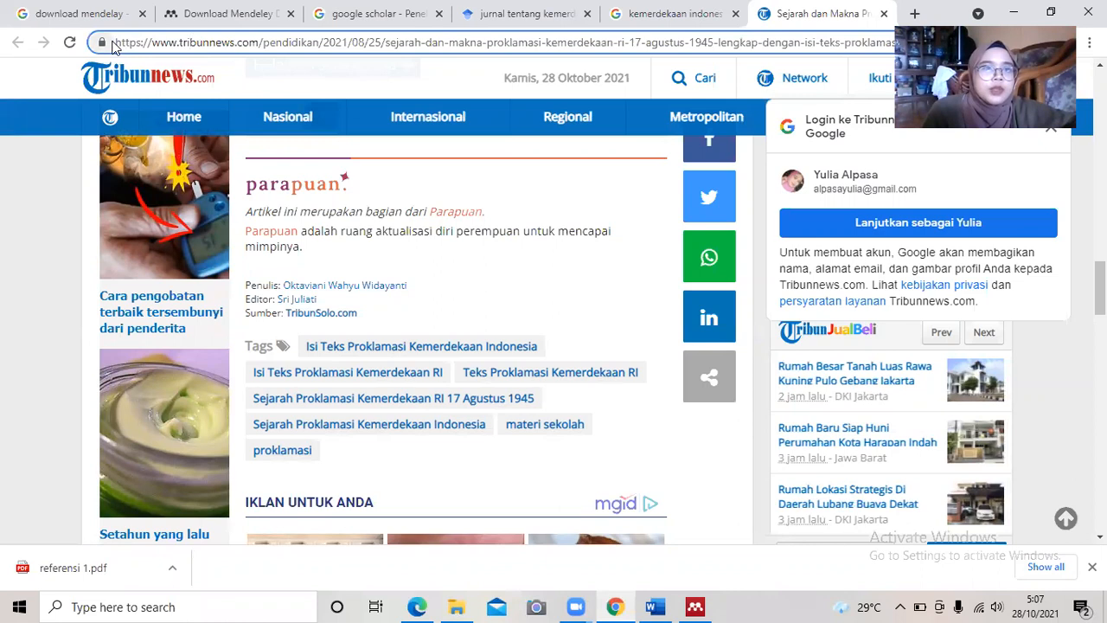
drag(122, 41, 257, 54)
key(ctrl+c)
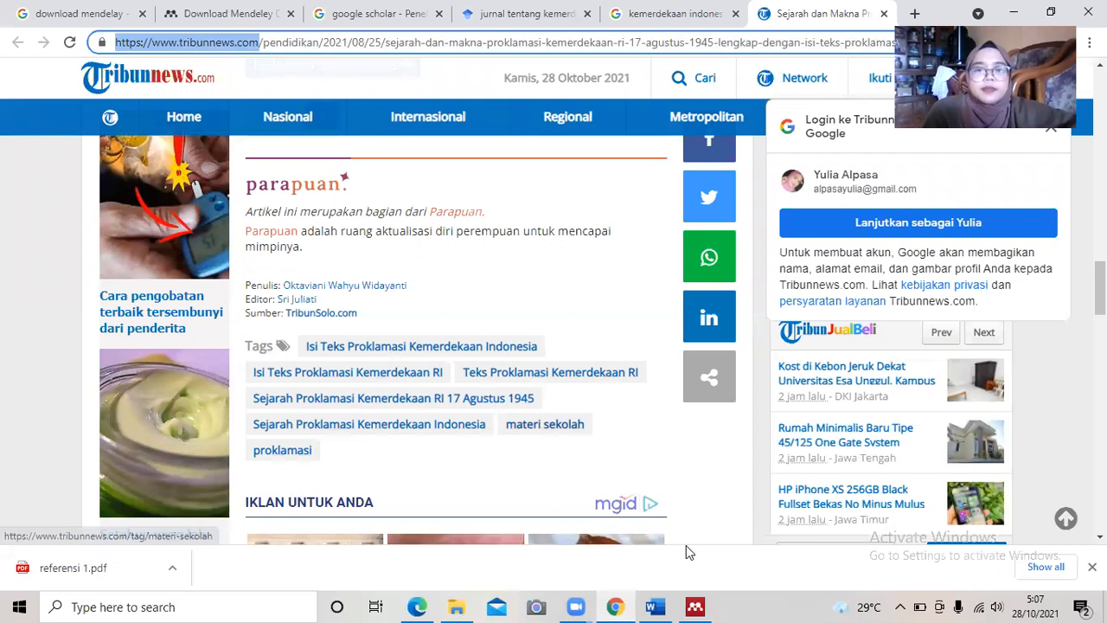
click(695, 605)
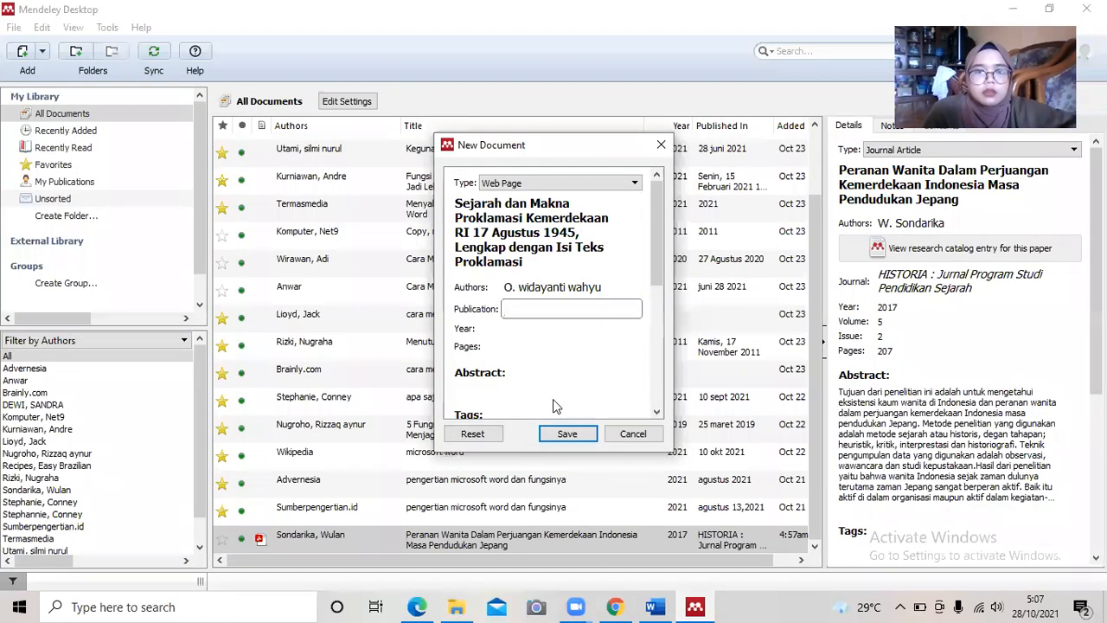
key(ctrl+v)
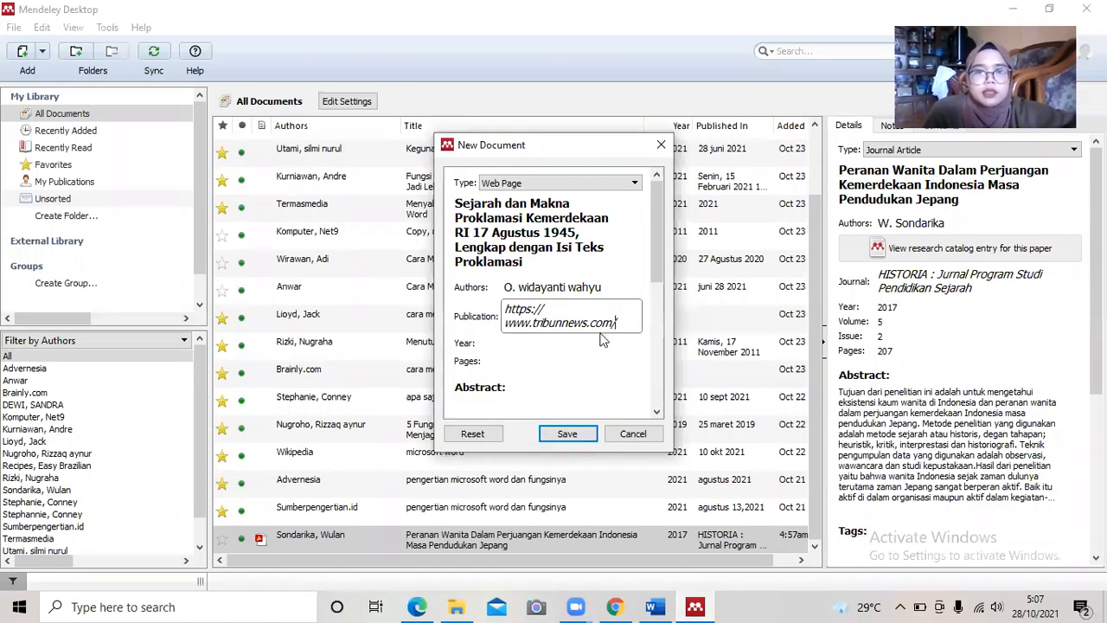
Move to the Year field and check the article's date, 25 Agustus 2021.
click(518, 345)
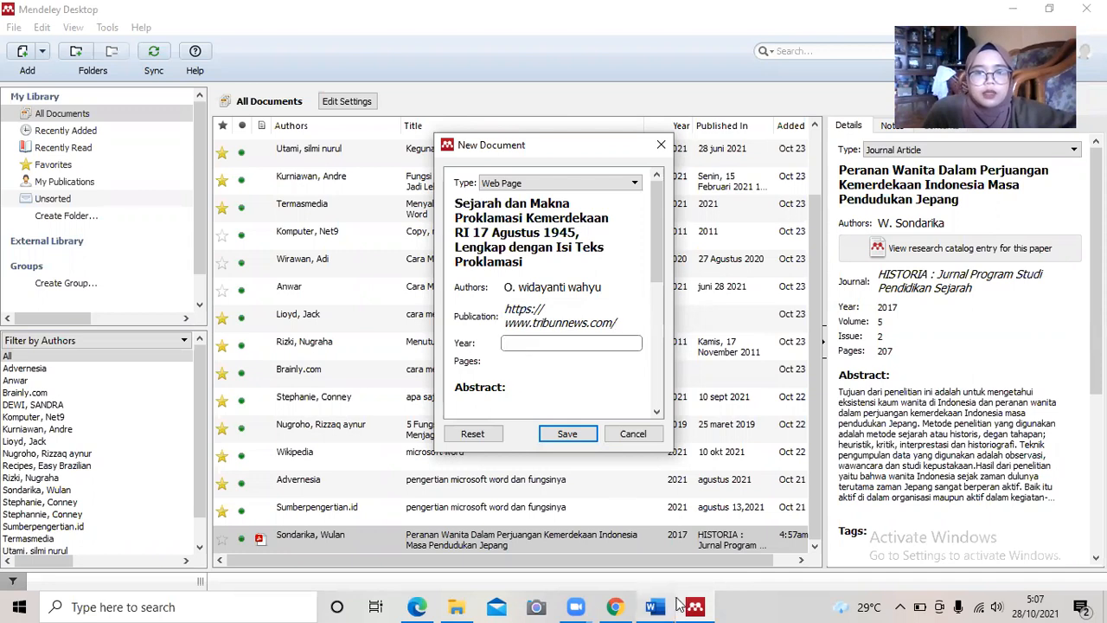
click(616, 607)
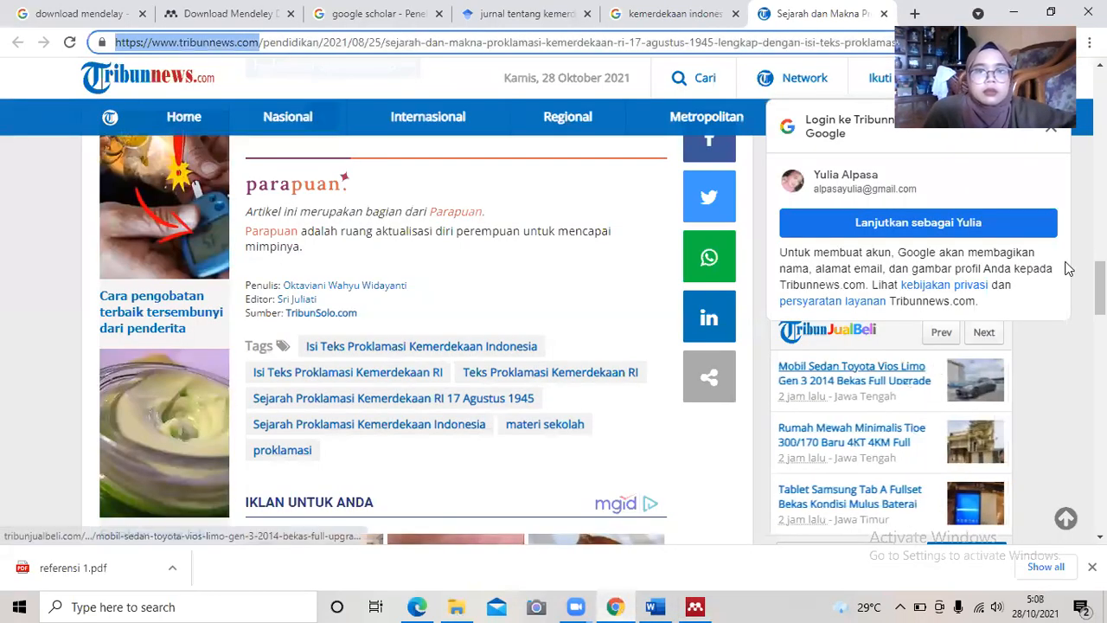
drag(1100, 288, 1100, 132)
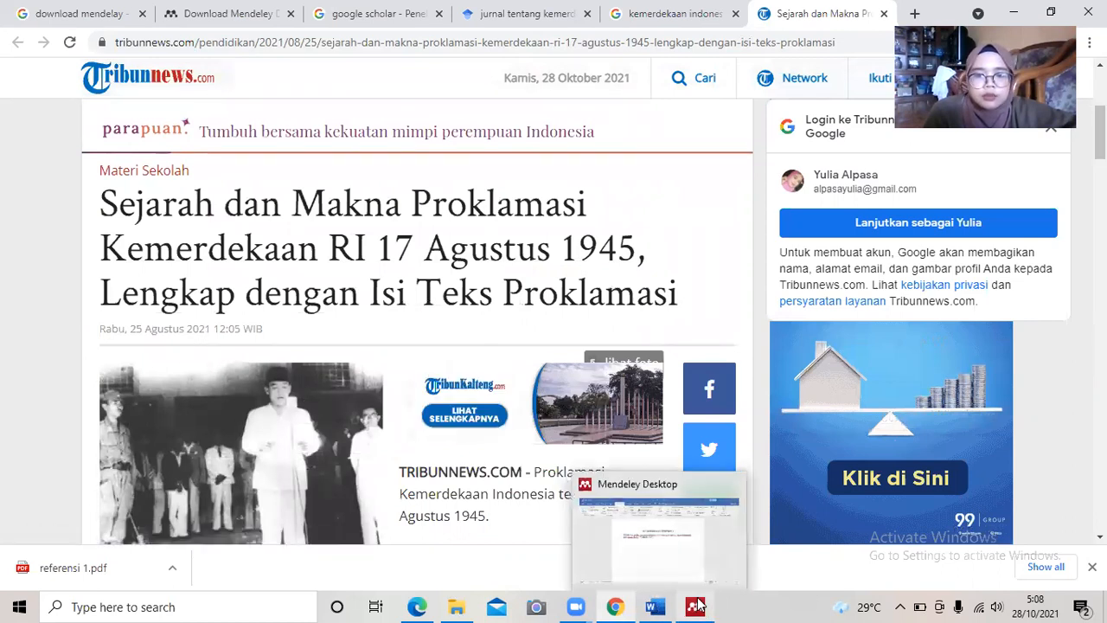
Enter year 2021 and pages 2 for the Tribunnews web page entry.
click(707, 545)
text(2021)
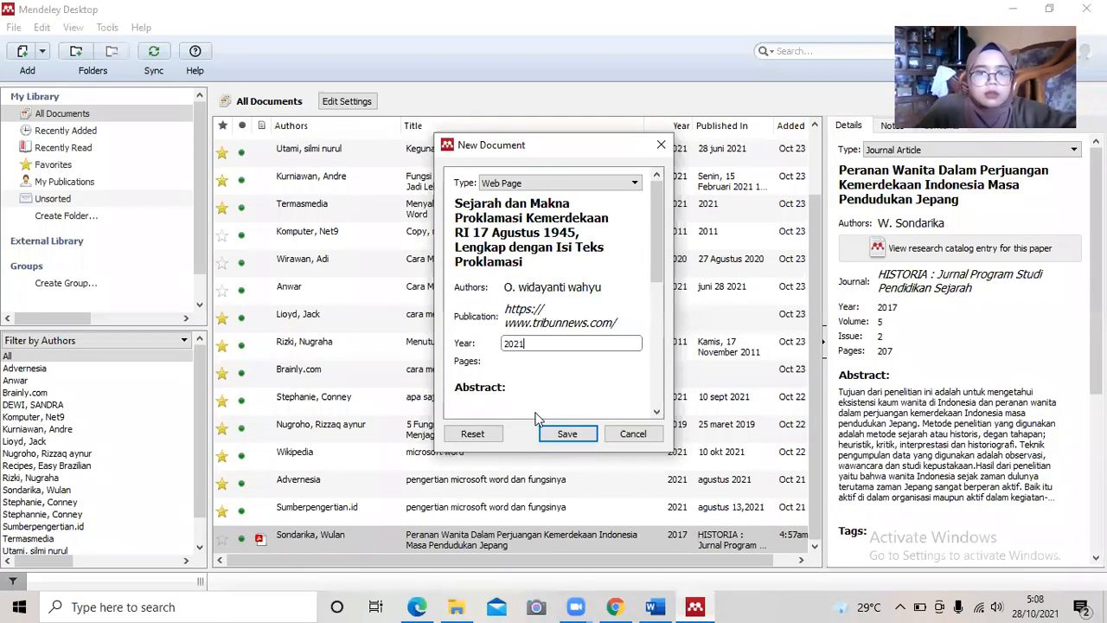
click(505, 363)
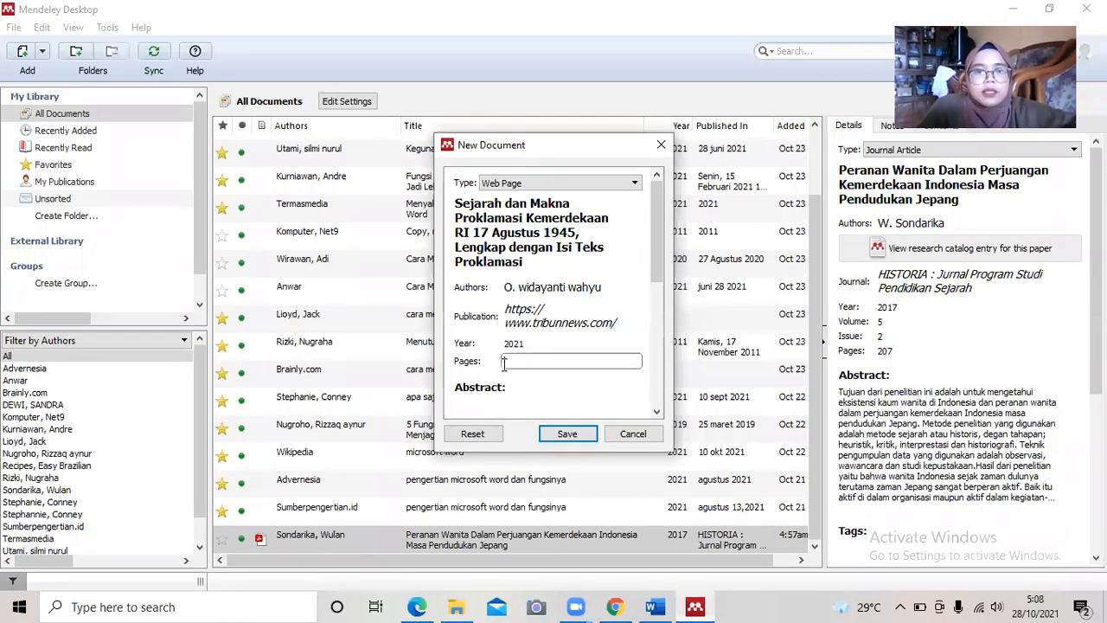
click(615, 606)
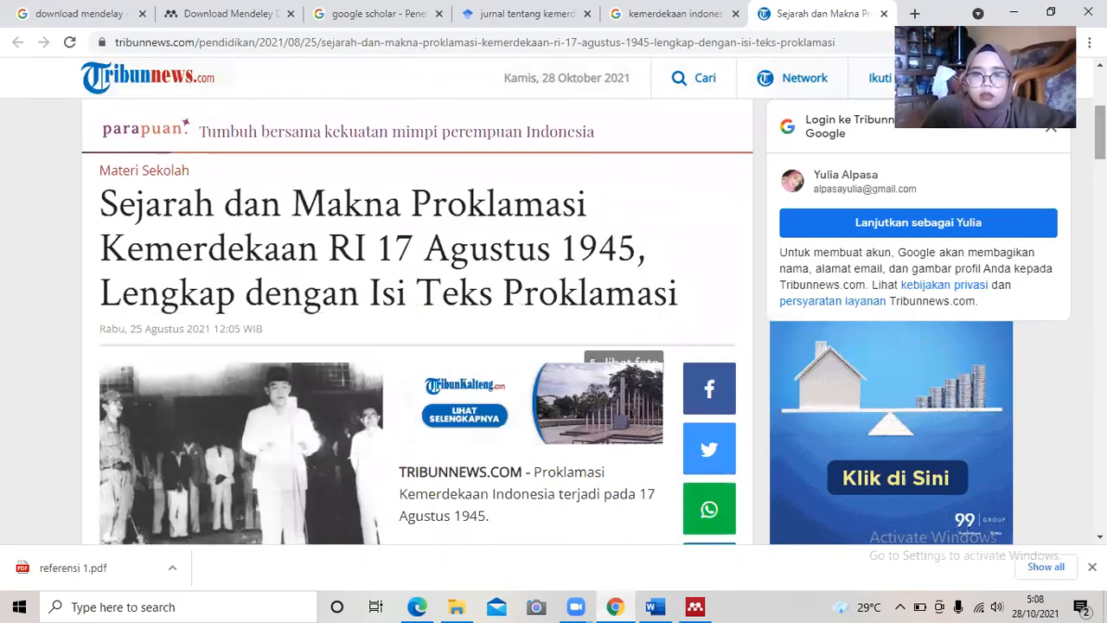
scroll(416, 346, down, 10)
scroll(346, 338, up, 1)
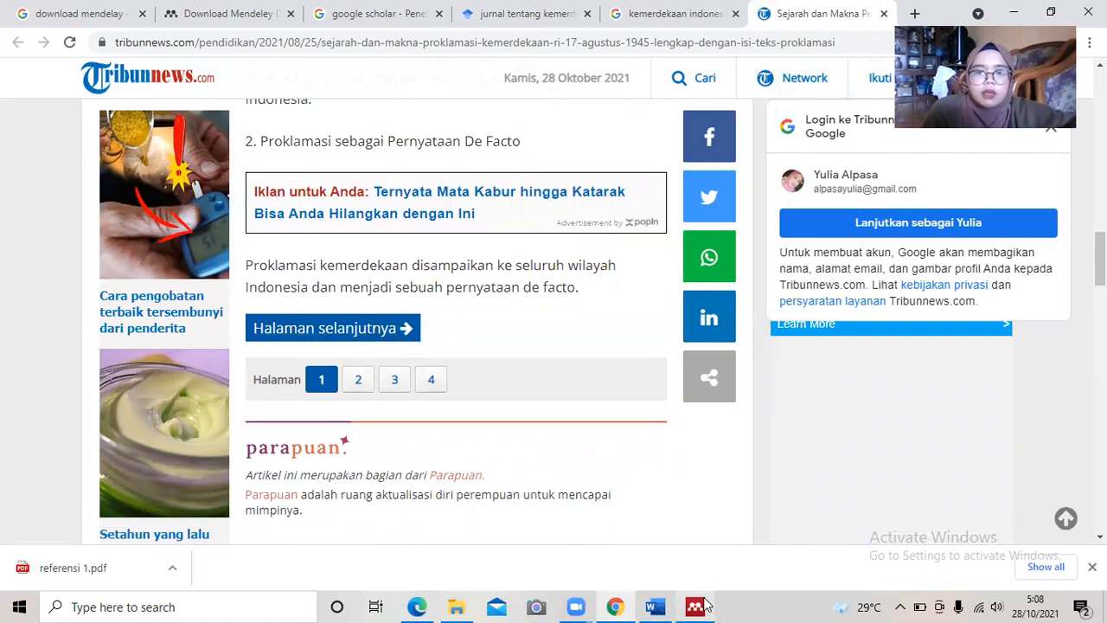
mouse_move(696, 606)
click(726, 538)
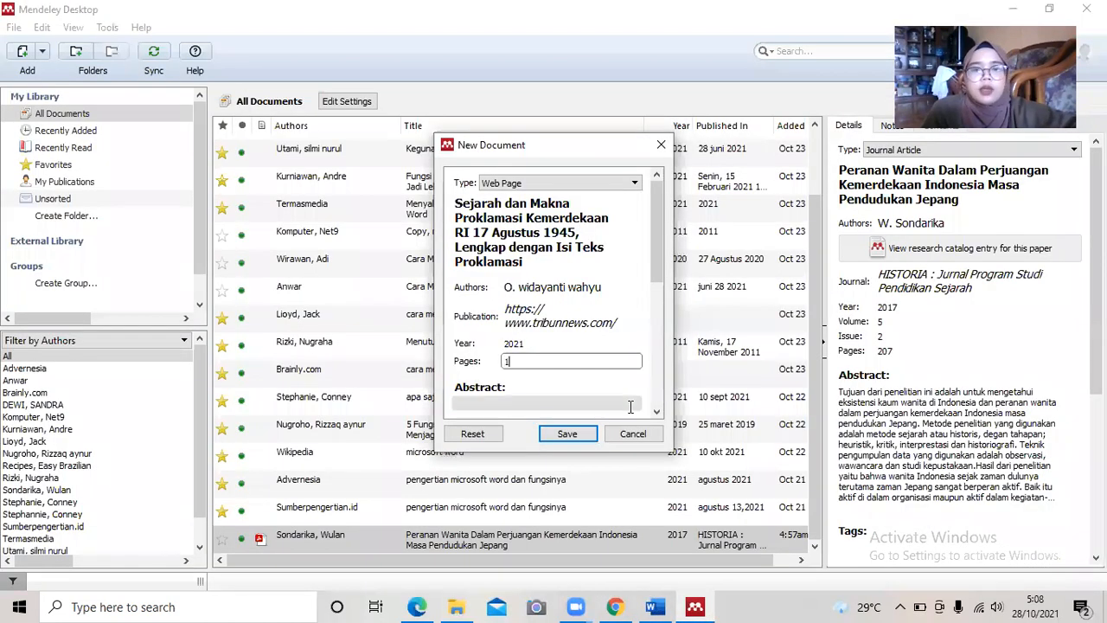
text(2)
click(660, 239)
Set Date Accessed to '28 okt 2021'.
drag(660, 239, 652, 280)
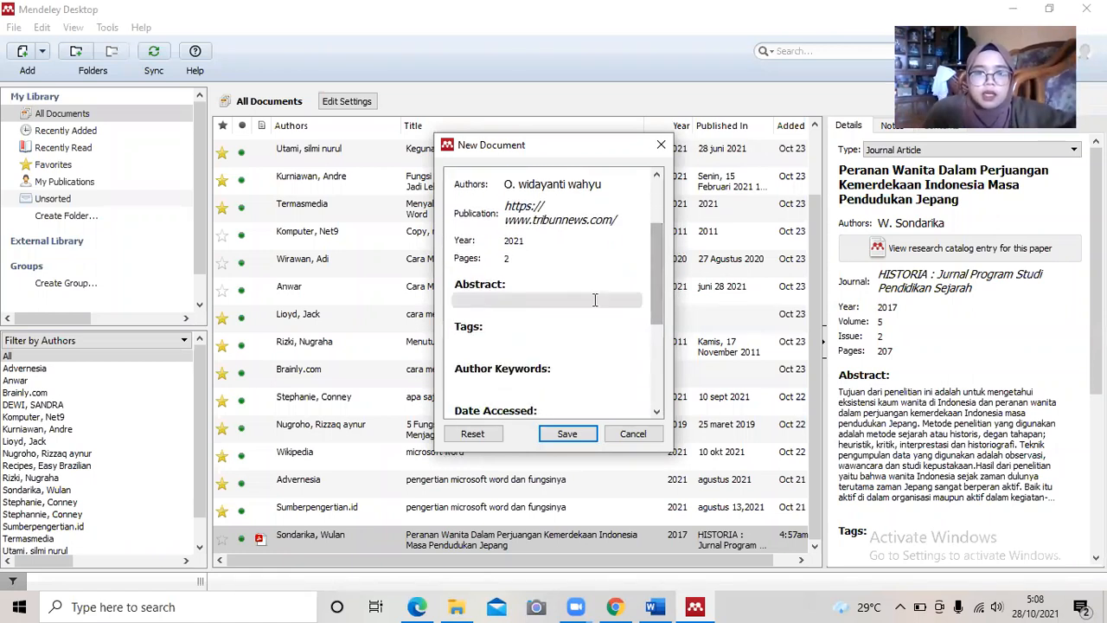
drag(658, 287, 661, 376)
click(588, 229)
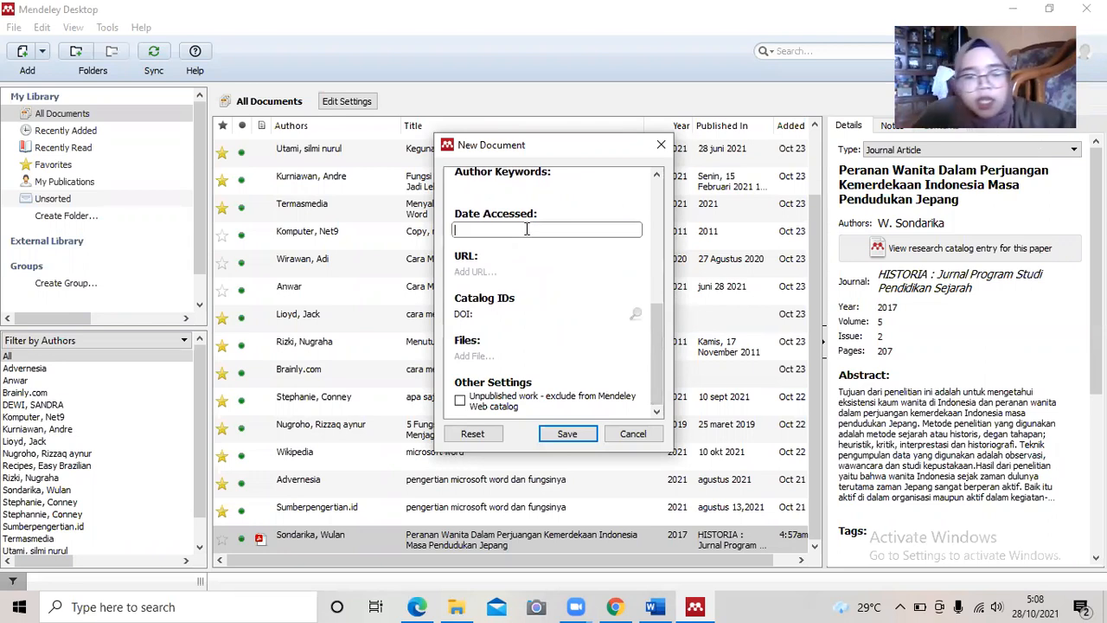
text(28 okt)
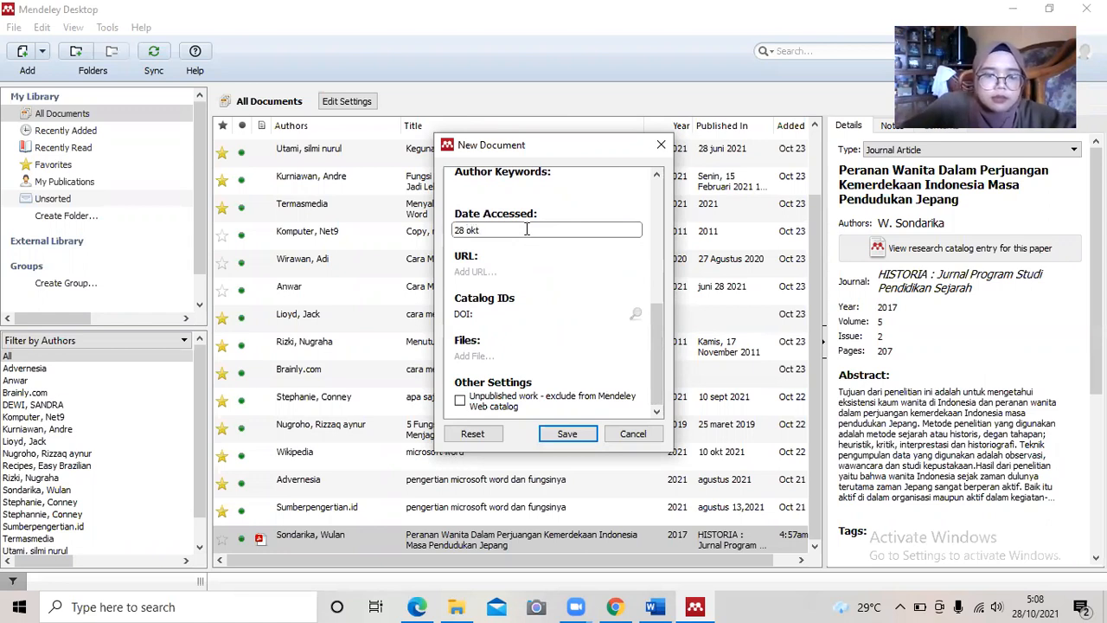
text( 2021)
key(Tab)
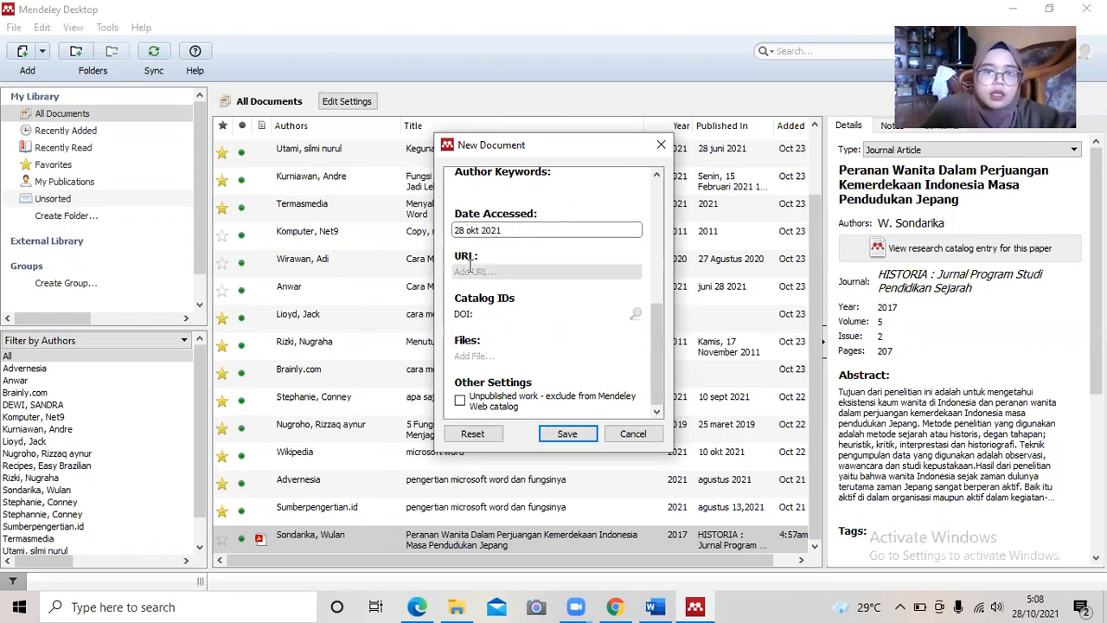
Paste the Tribunnews article's full URL into the Mendeley entry and save it.
click(616, 606)
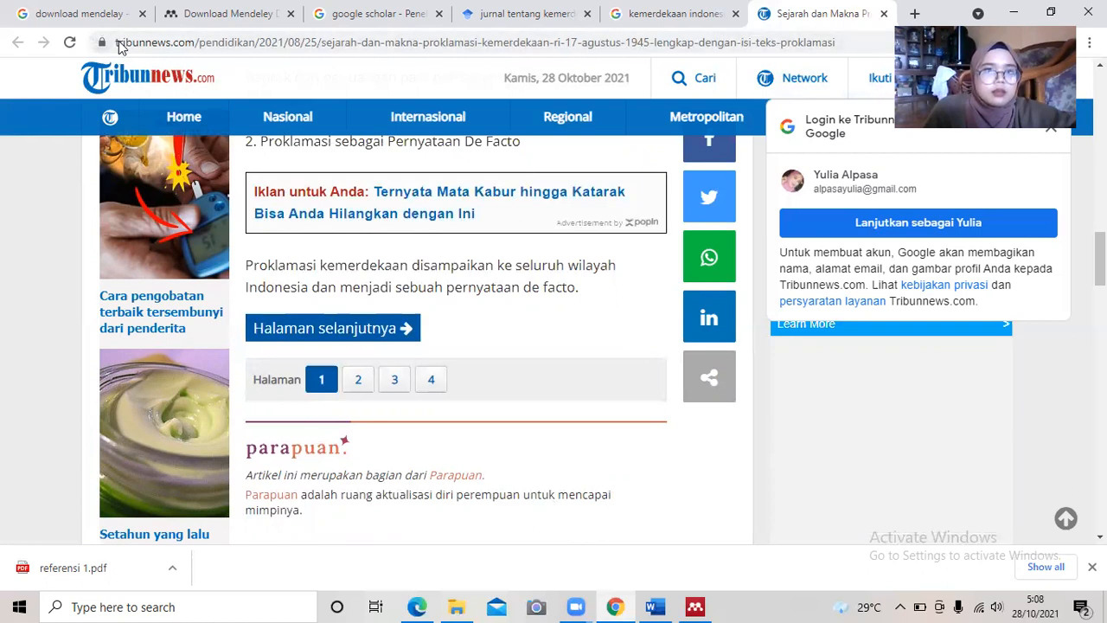
drag(116, 41, 856, 77)
mouse_move(857, 83)
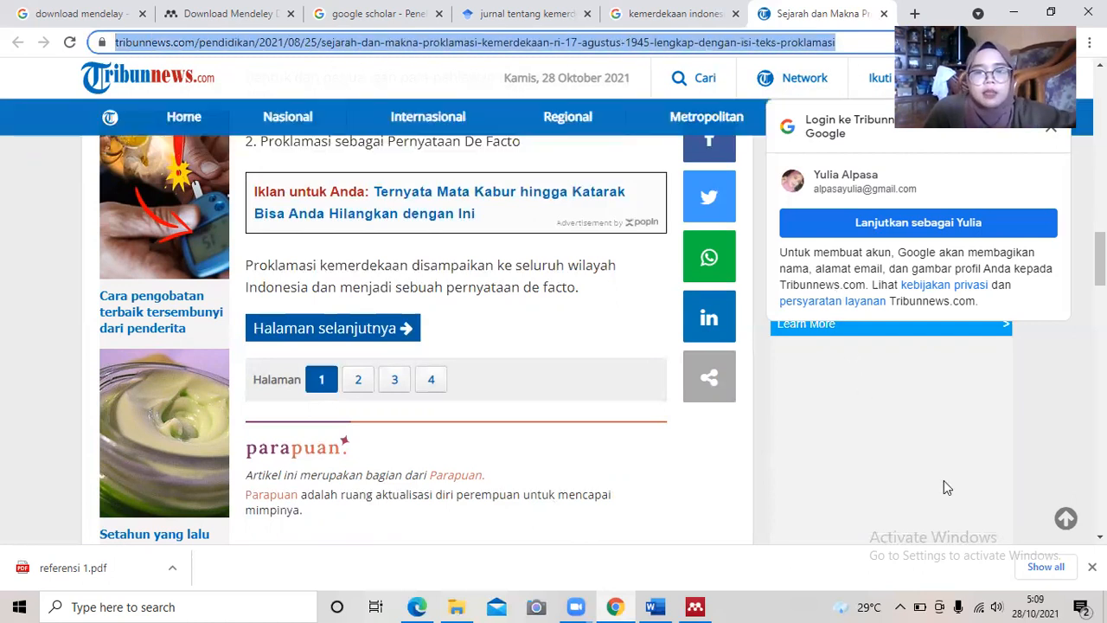
click(697, 605)
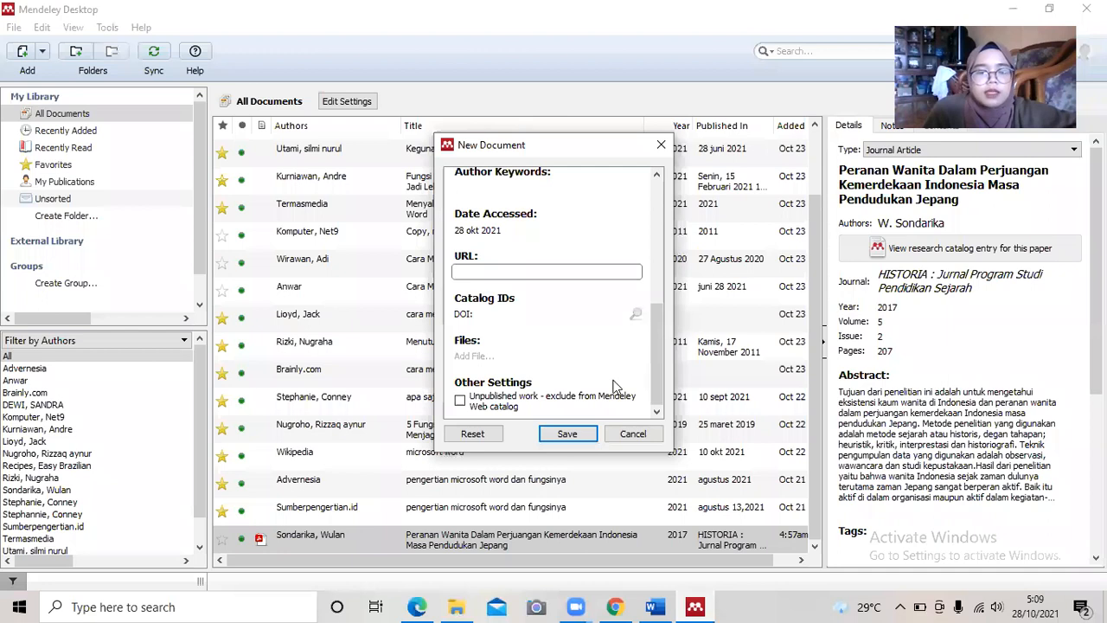
key(ctrl+v)
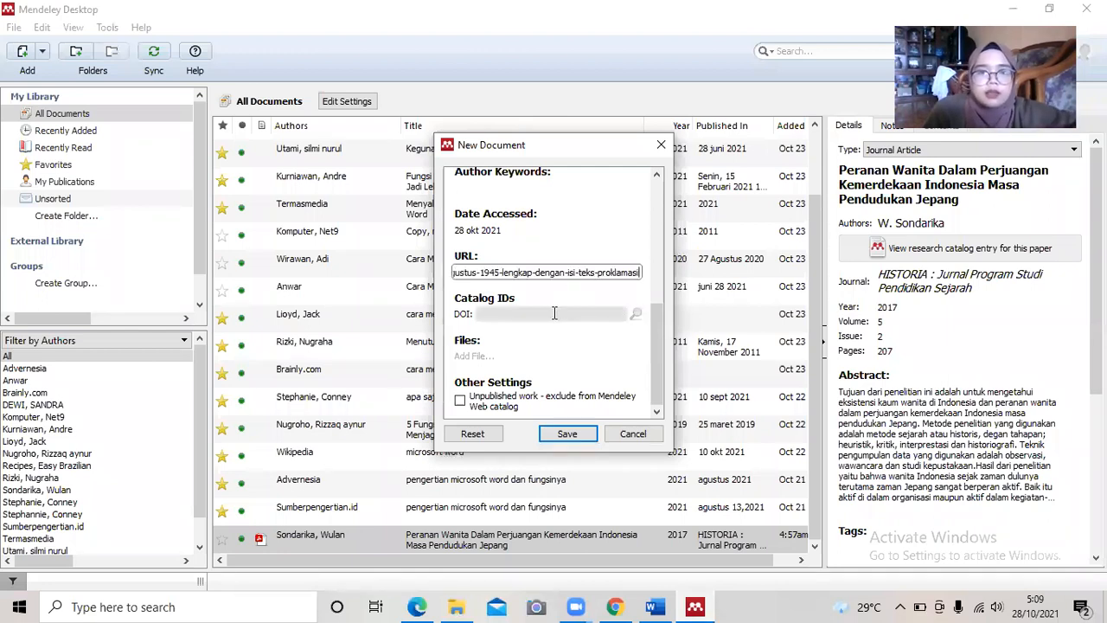
click(654, 335)
click(578, 438)
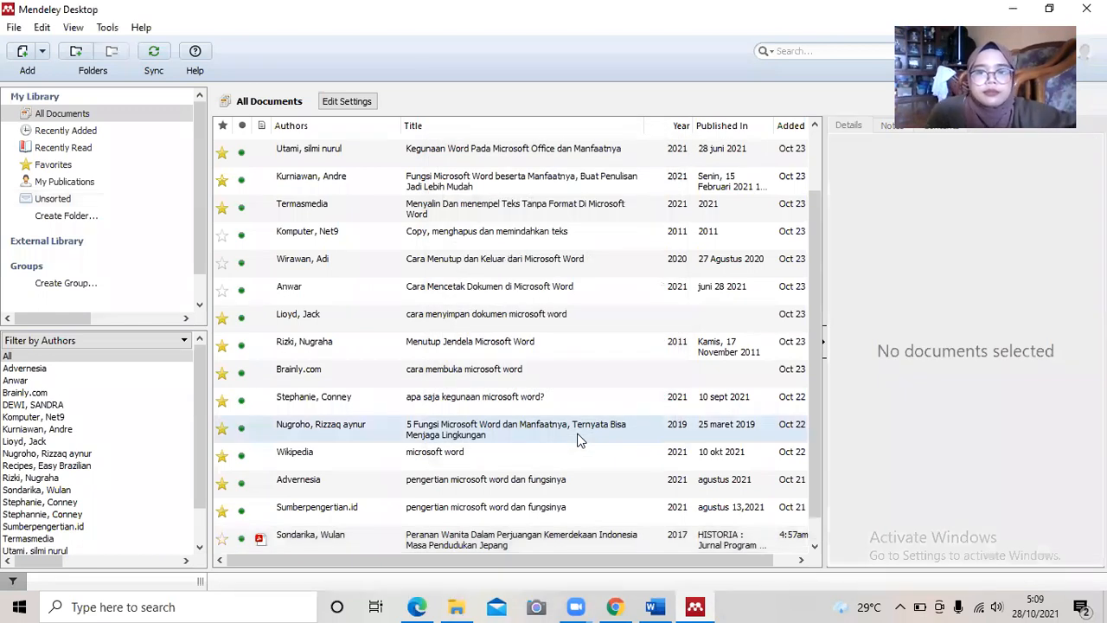
Review the details of the newly added Tribunnews web page entry in the library.
scroll(809, 389, down, 2)
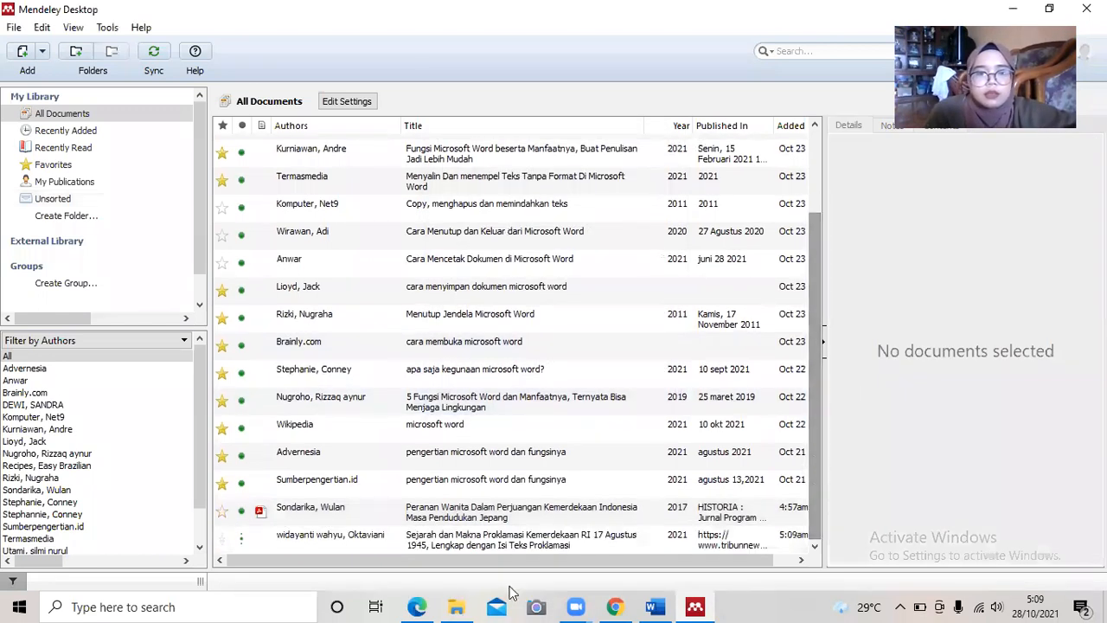
click(463, 541)
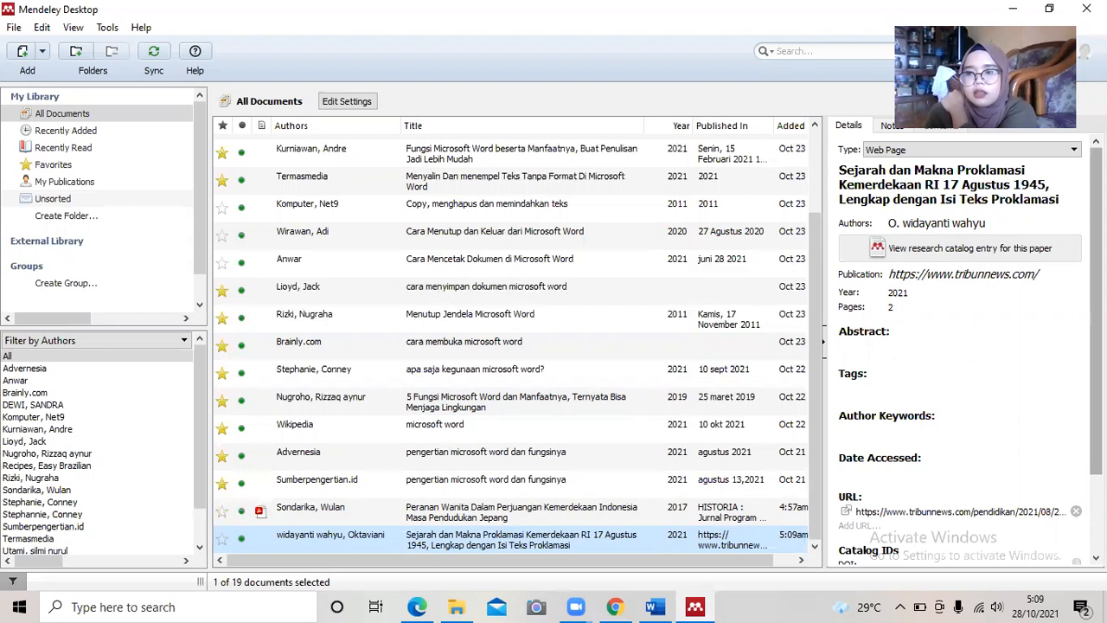
scroll(913, 397, down, 3)
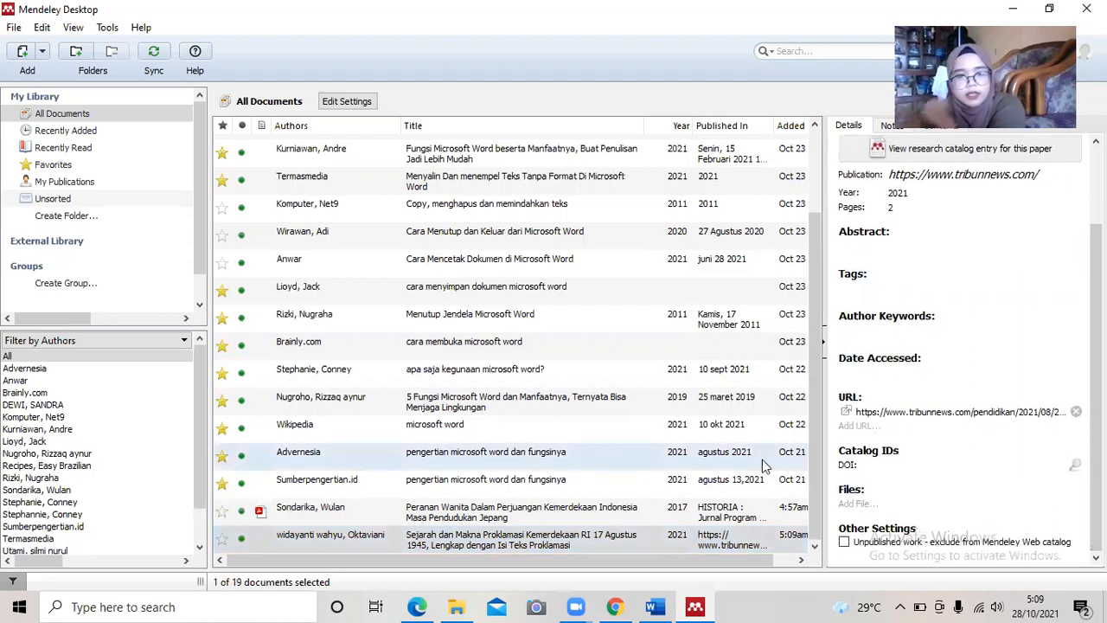
click(616, 607)
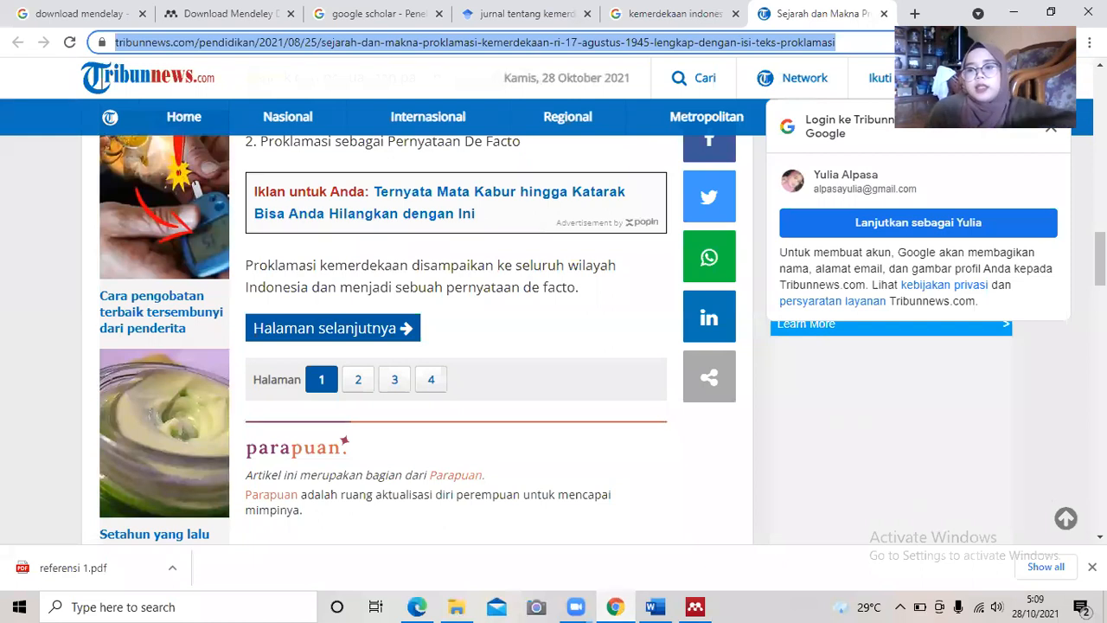
On page 2 of the Tribunnews article, copy the 'Indonesia lahir melalui sejak proklamasi…' paragraph.
click(1101, 259)
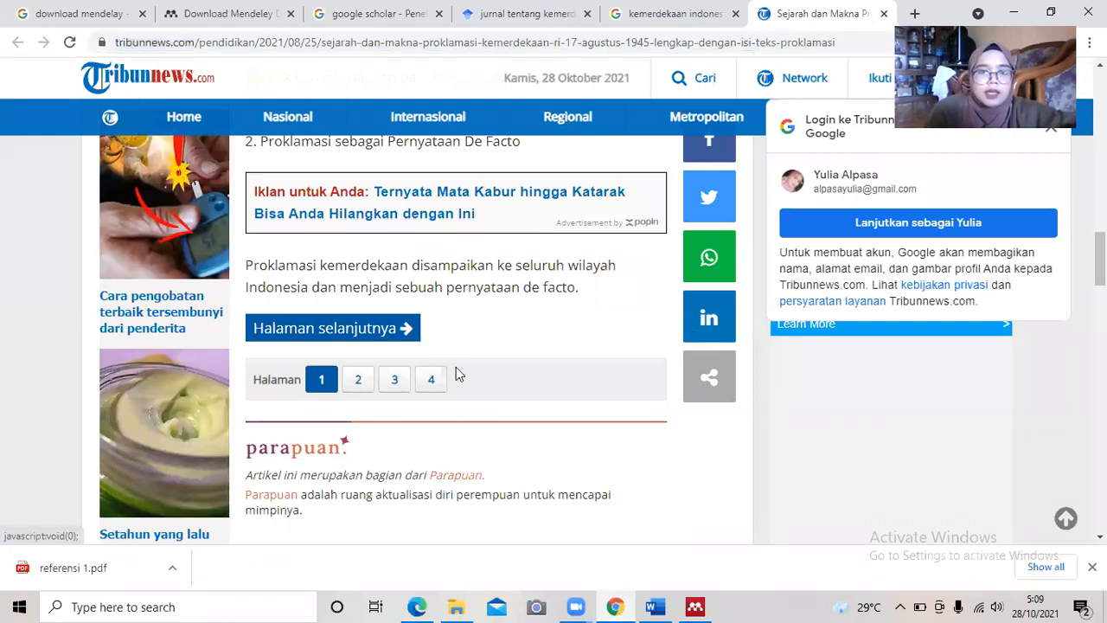
click(362, 384)
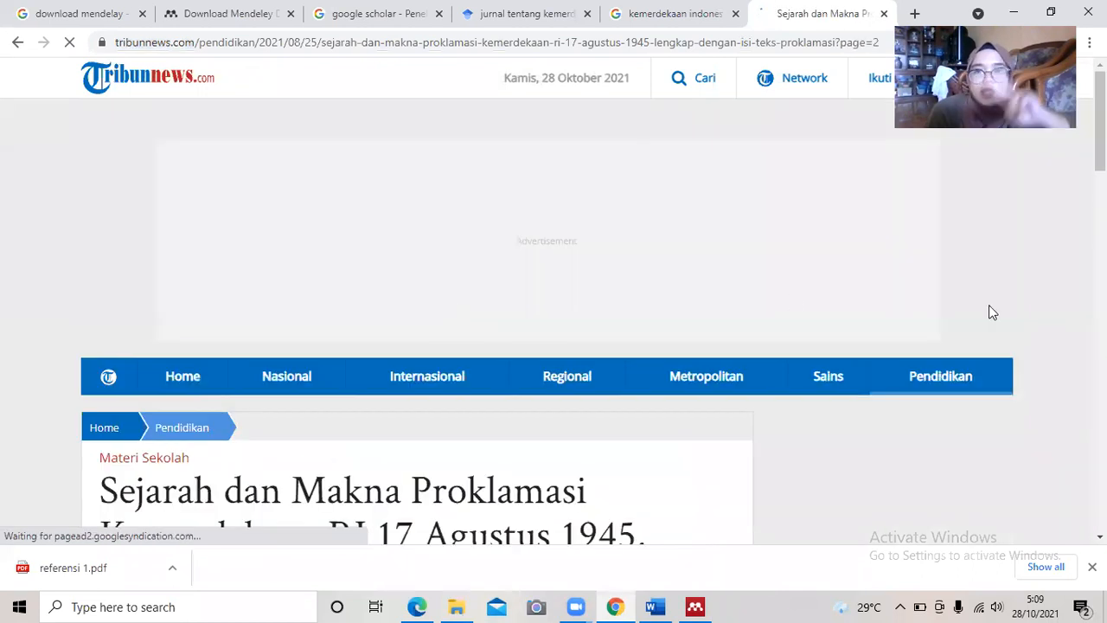
scroll(554, 320, down, 6)
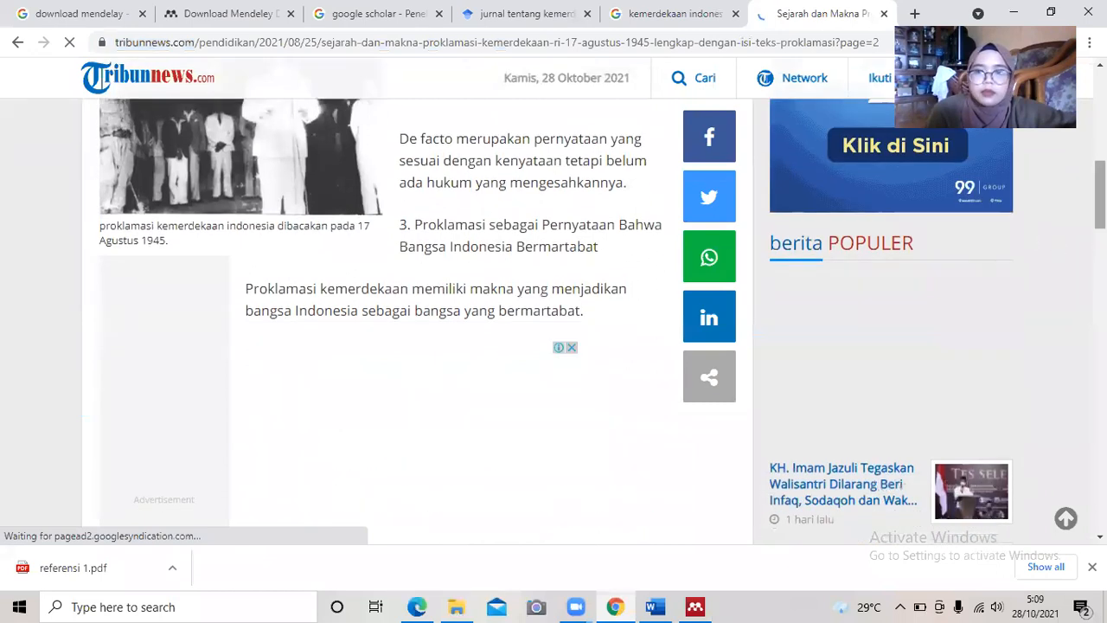
scroll(554, 320, down, 4)
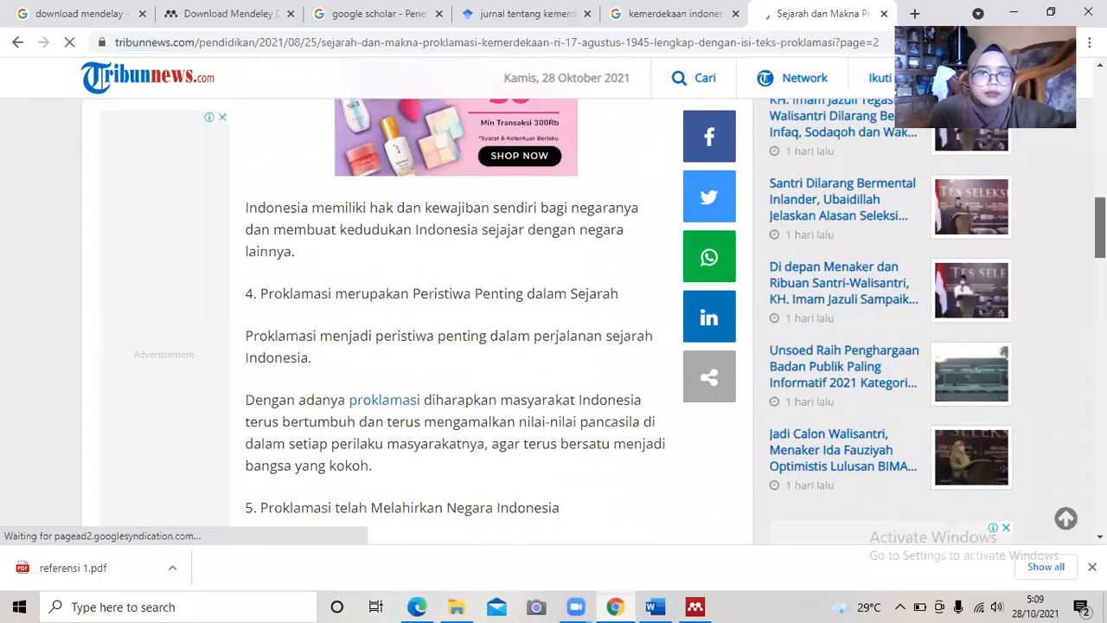
scroll(554, 320, down, 1)
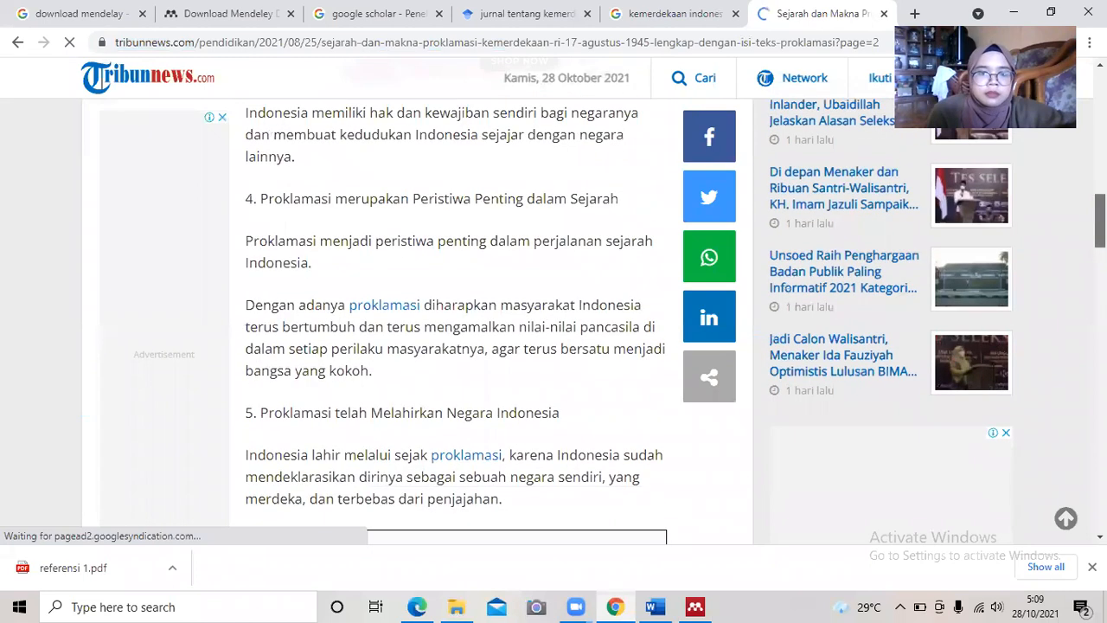
scroll(554, 320, down, 2)
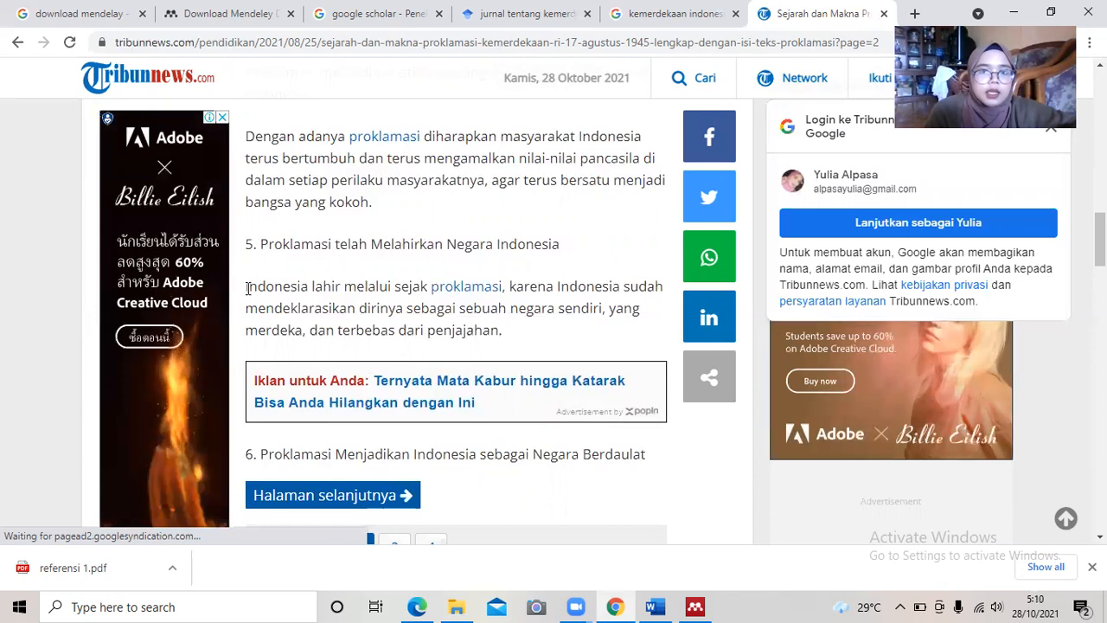
drag(246, 287, 436, 281)
drag(571, 282, 647, 342)
click(647, 341)
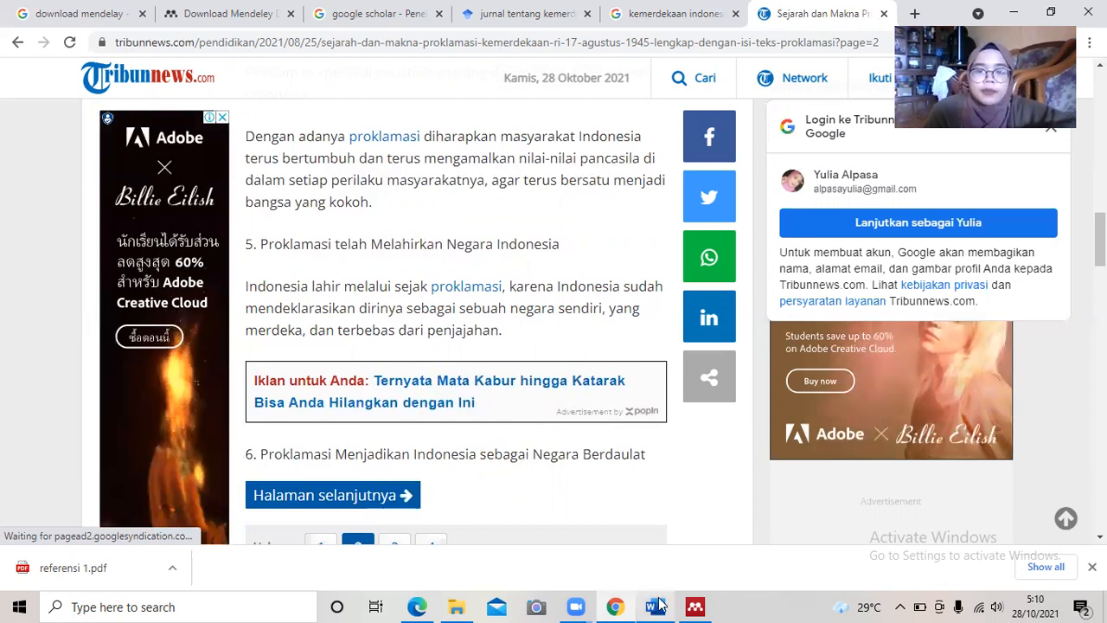
Paste the Tribunnews paragraph into Word and delete its attribution text and link.
mouse_move(659, 603)
click(663, 554)
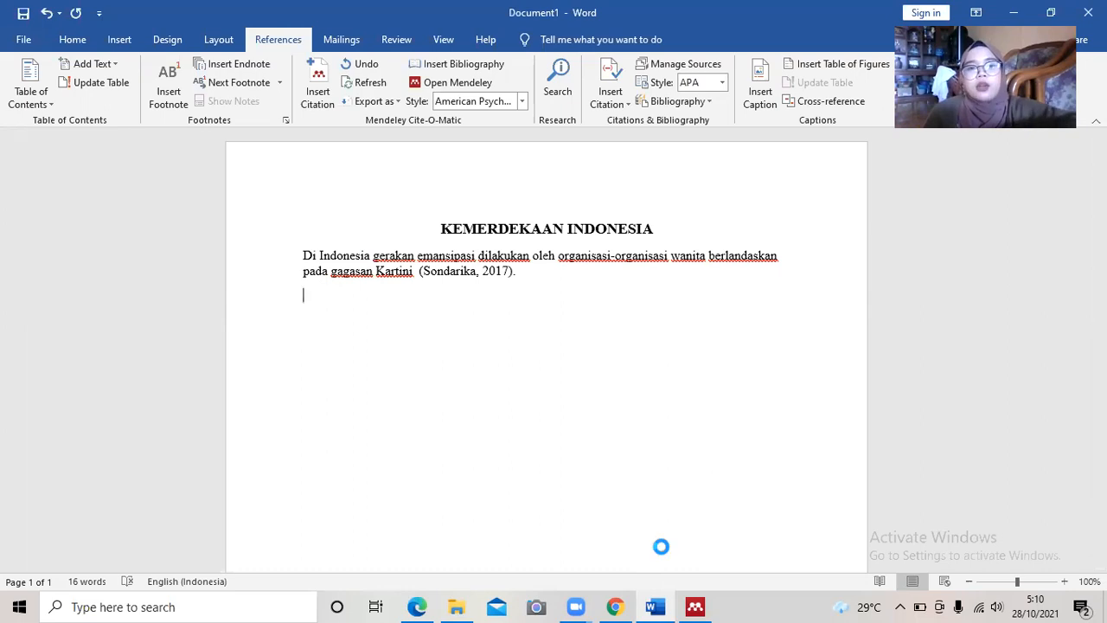
text(Indonesia lahir melalui sejak proklamasi, karena Indonesia sudah mendeklarasikan dirinya sebagai sebuah negara sendiri, yang merdeka, dan terbebas dari penjajahan.   Artikel ini telah tayang di Tribunnews.com dengan judul Sejarah dan Makna Proklamasi Kemerdekaan RI 17 Agustus 1945, Lengkap dengan Isi Teks Proklamasi, https://www.tribunnews.com/pendidikan/2021/08/25/sejarah-dan-makna-proklamasi-kemerdekaan-ri-17-agustus-1945-lengkap-dengan-isi-teks-proklamasi?page=2. Penulis: Oktaviani Wahyu Widayanti Editor: Sri Juliati)
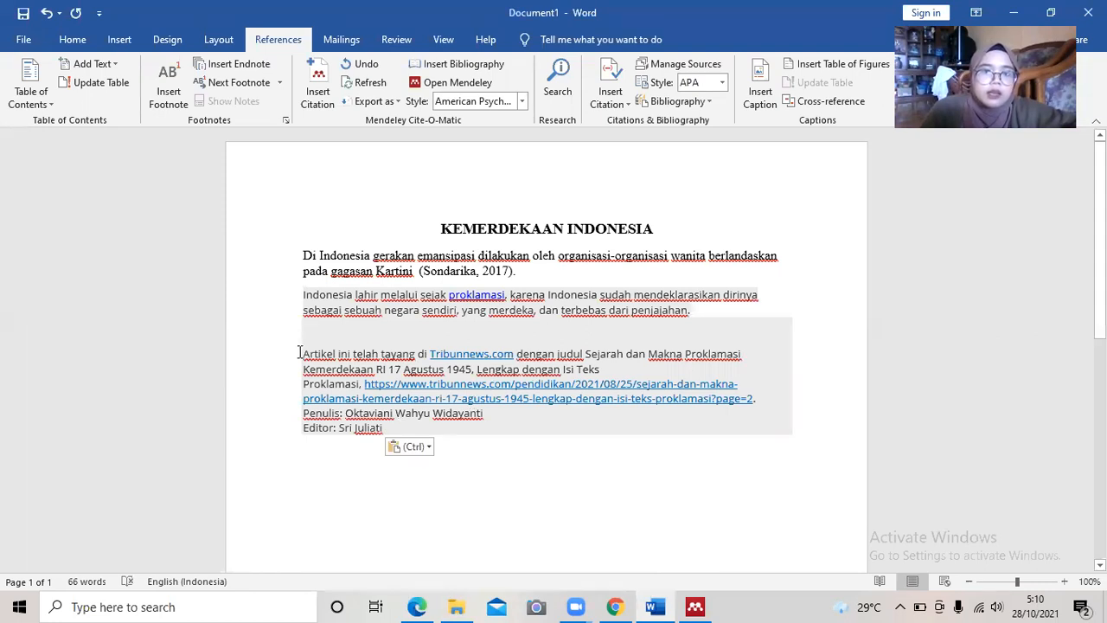
drag(305, 354, 482, 438)
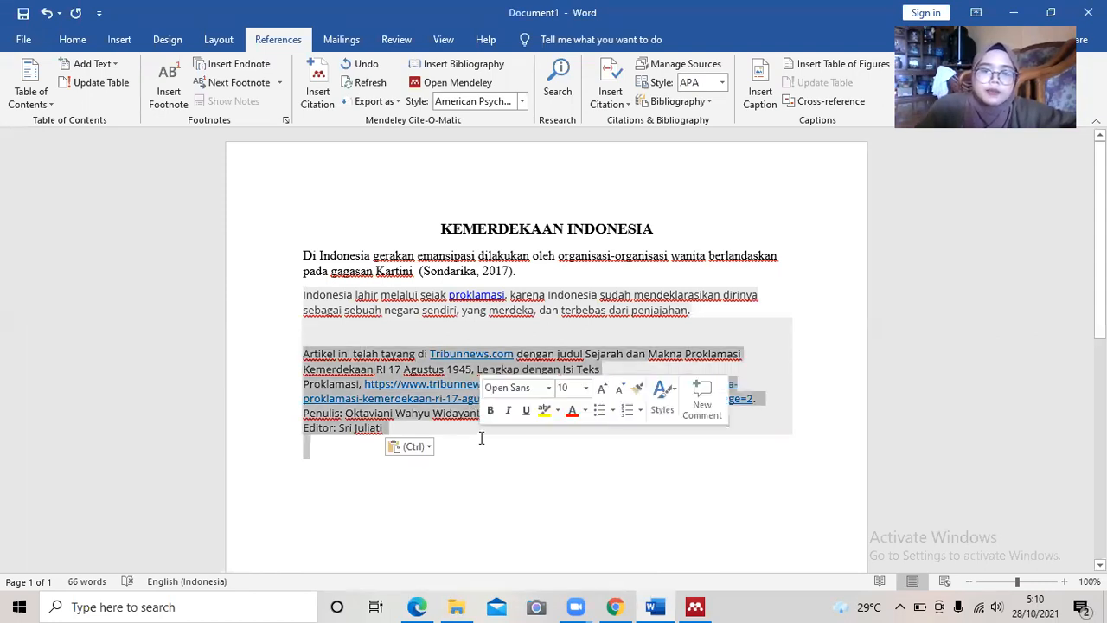
key(Delete)
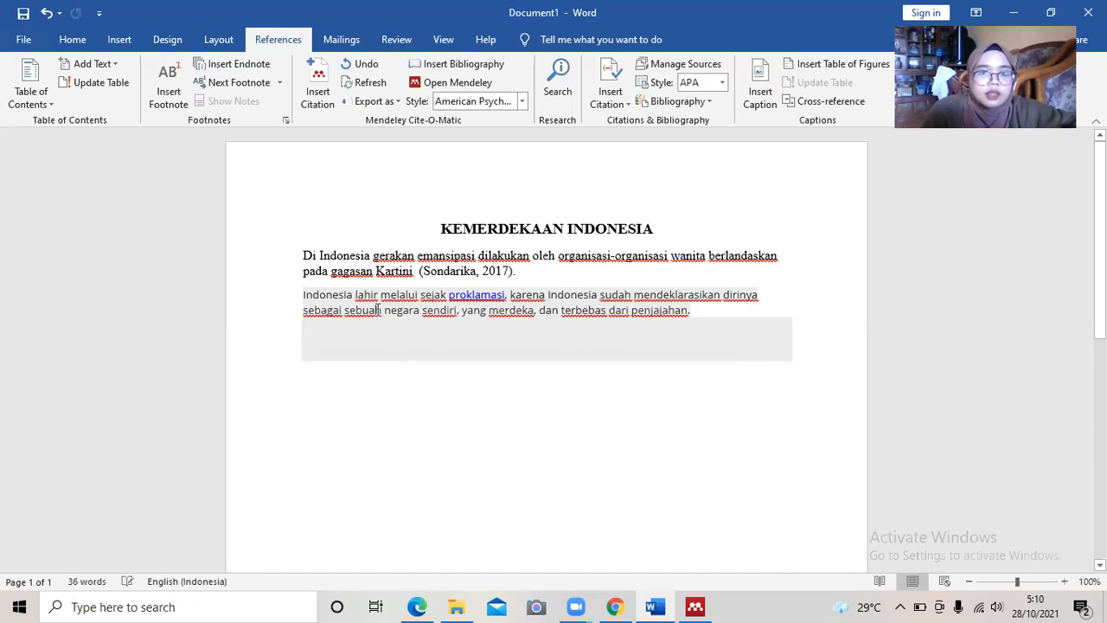
Set the pasted paragraph's shading to white.
drag(303, 295, 717, 334)
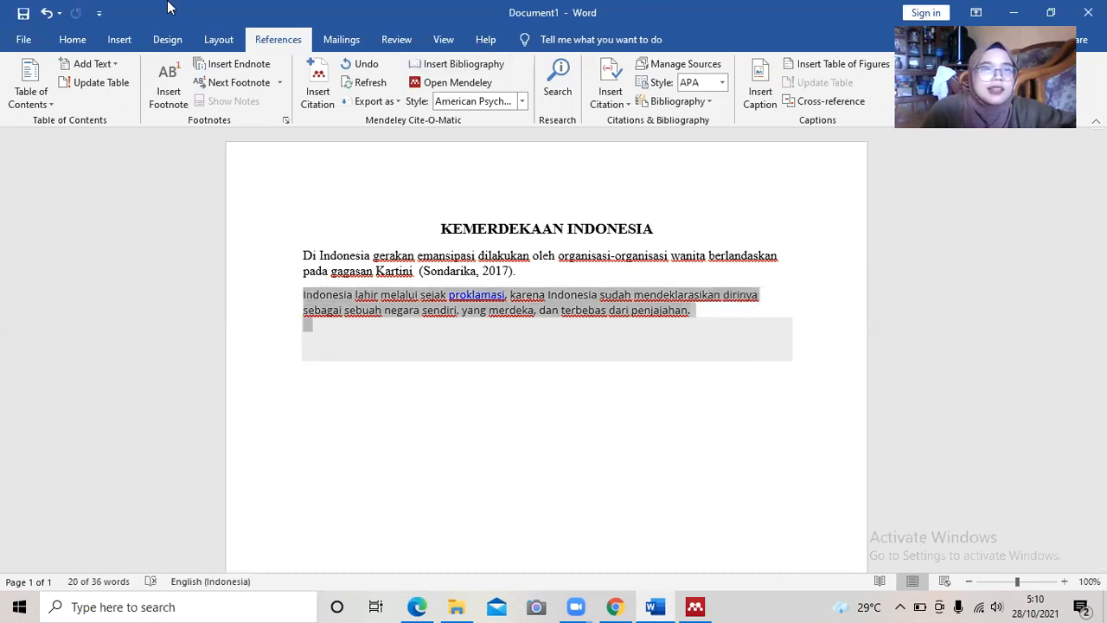
click(72, 40)
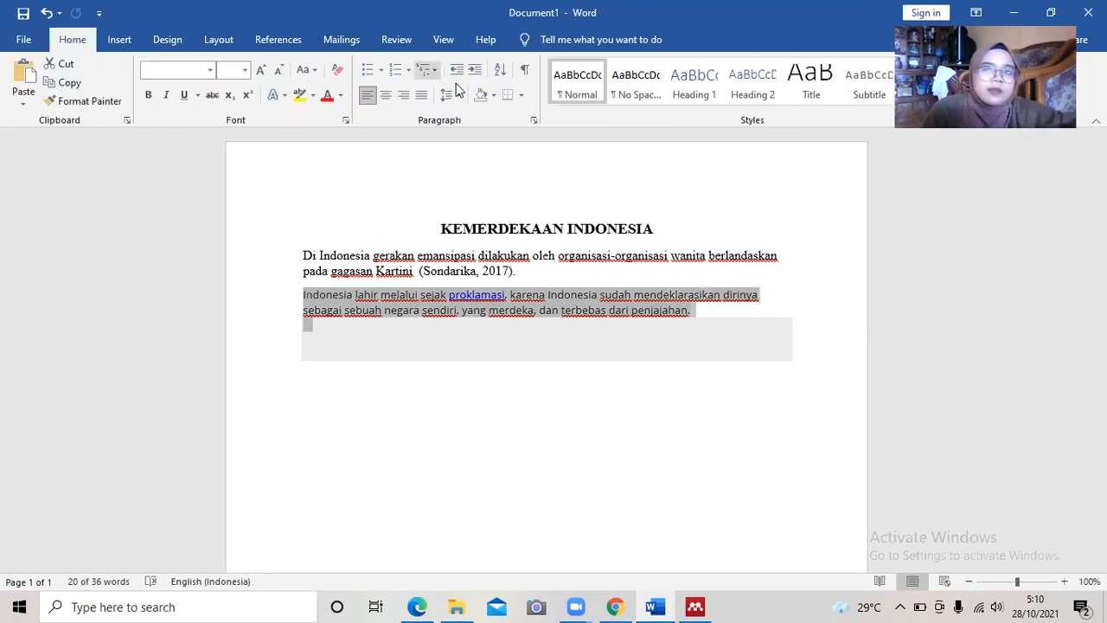
click(493, 96)
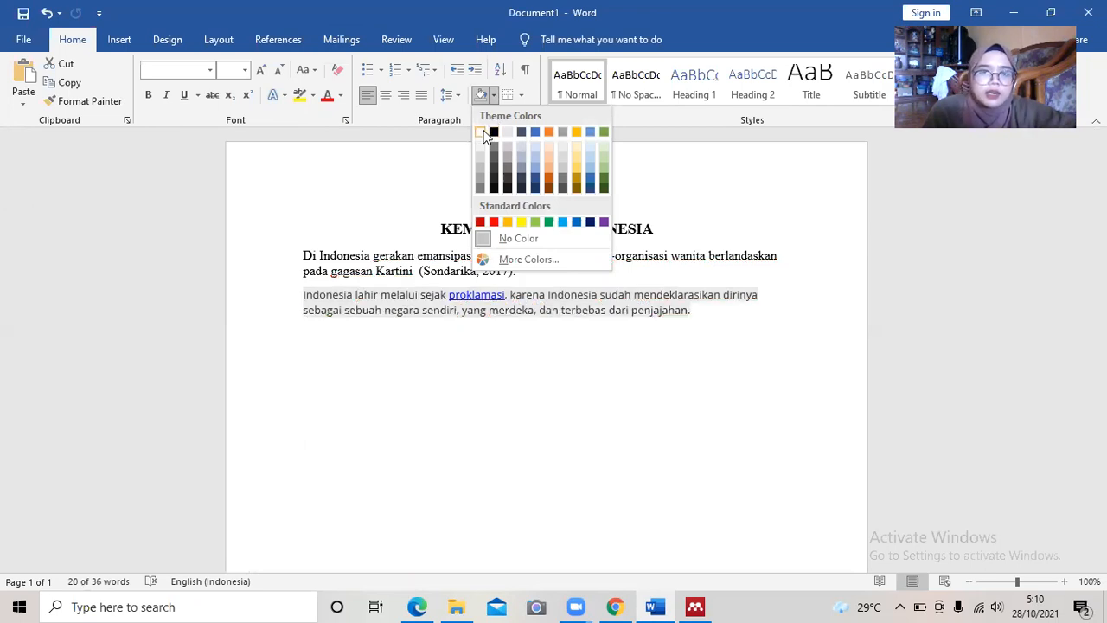
click(482, 134)
click(597, 310)
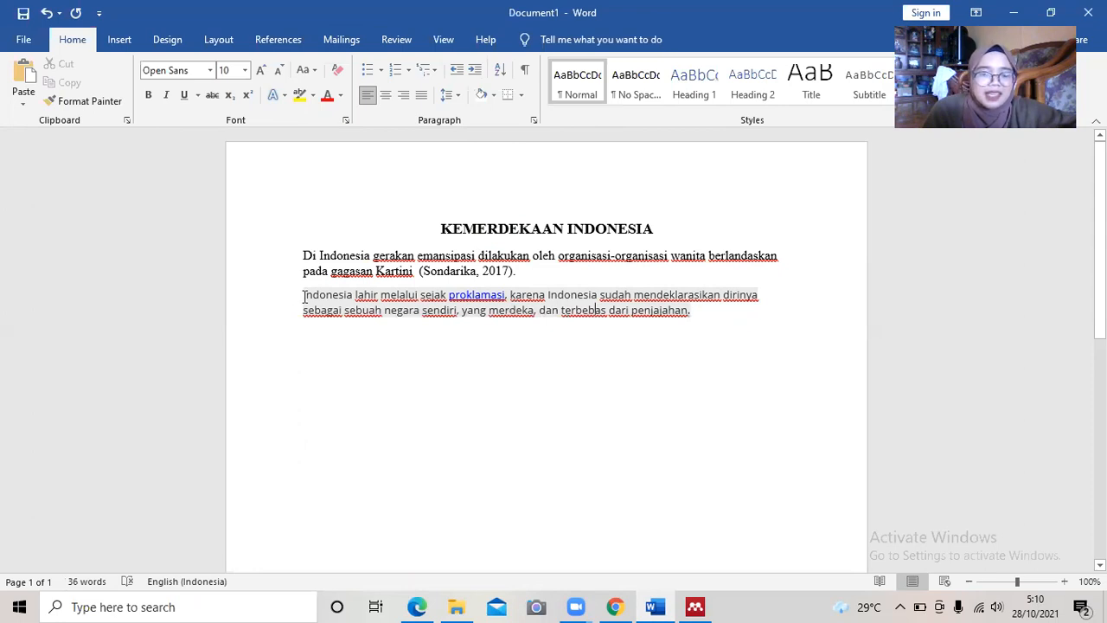
Format the pasted paragraph as Times New Roman 12 and end it with a period.
drag(305, 297, 759, 324)
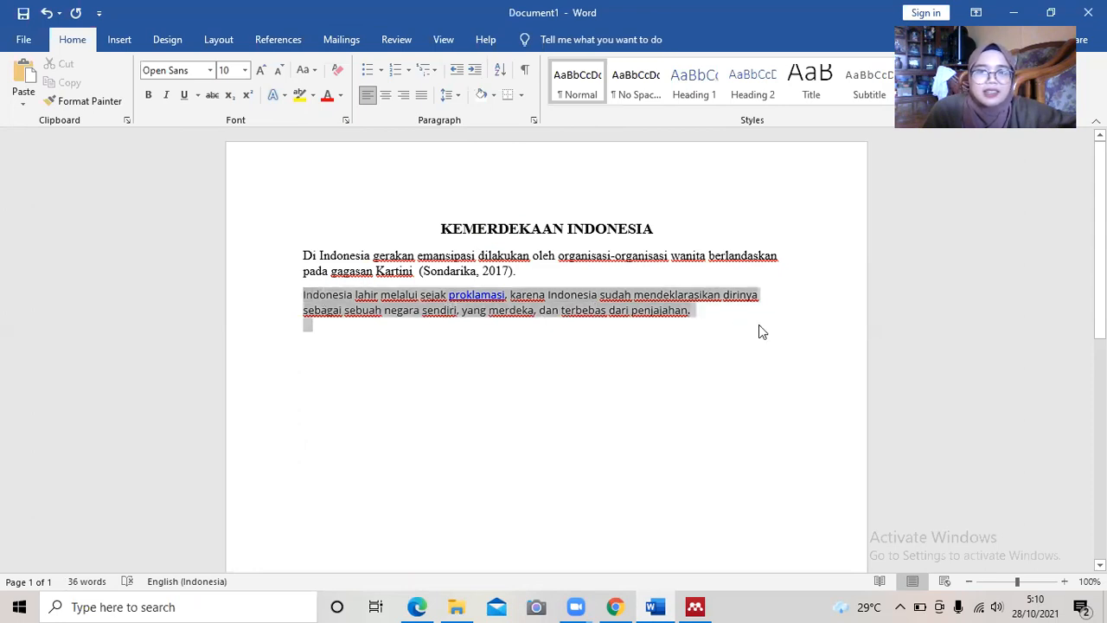
click(866, 275)
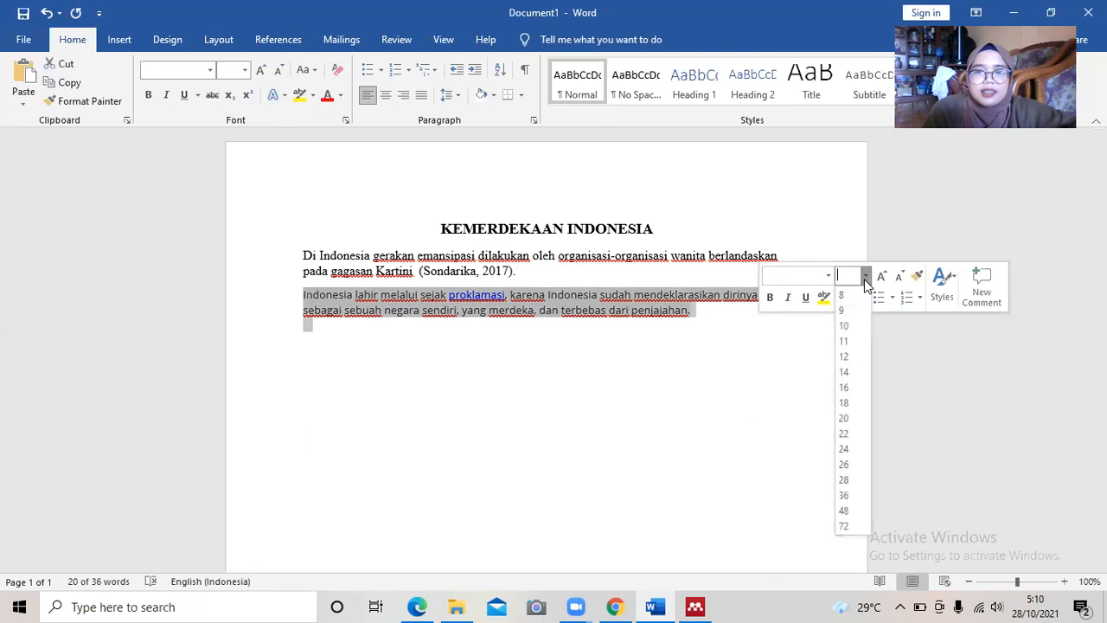
click(843, 357)
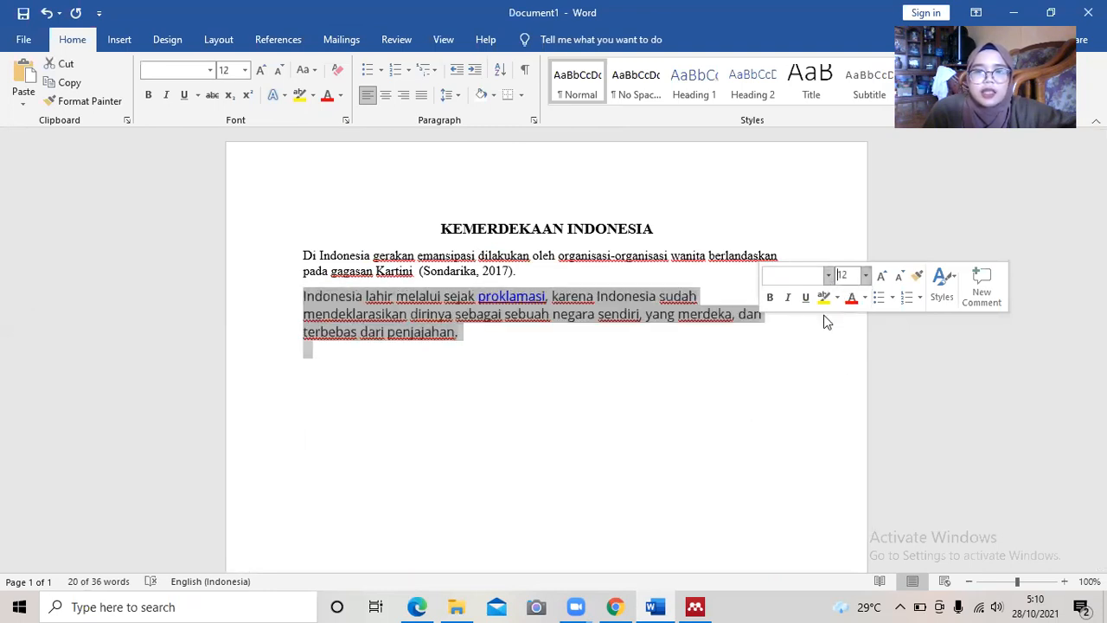
click(829, 275)
click(781, 368)
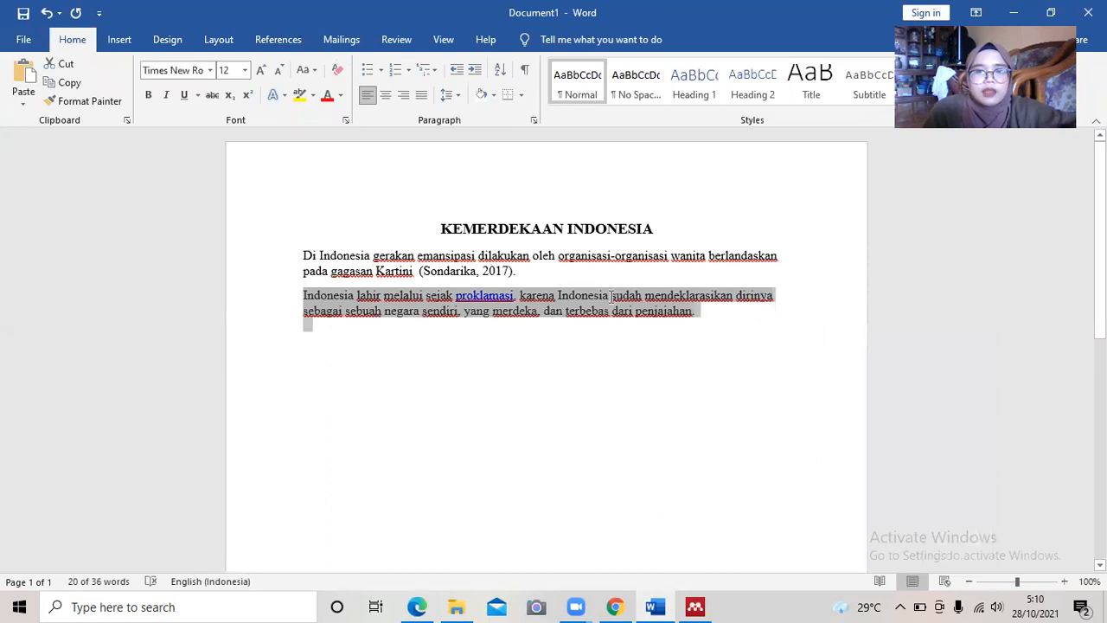
click(612, 296)
text(.)
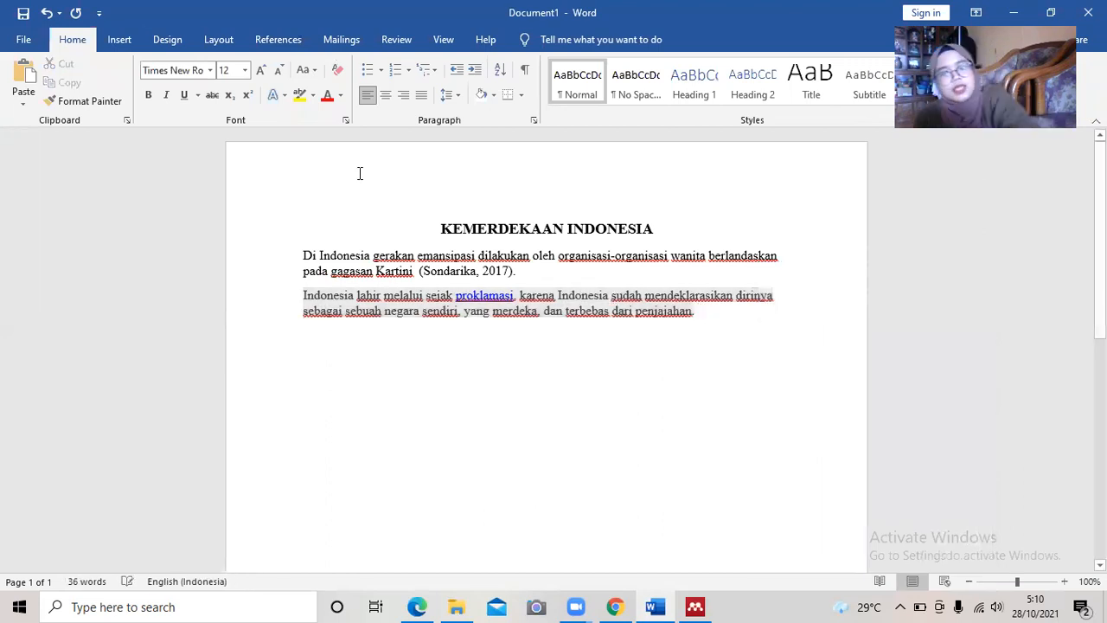
Try a Mendeley Insert Citation search that finds nothing, then abandon it for Chrome.
click(286, 40)
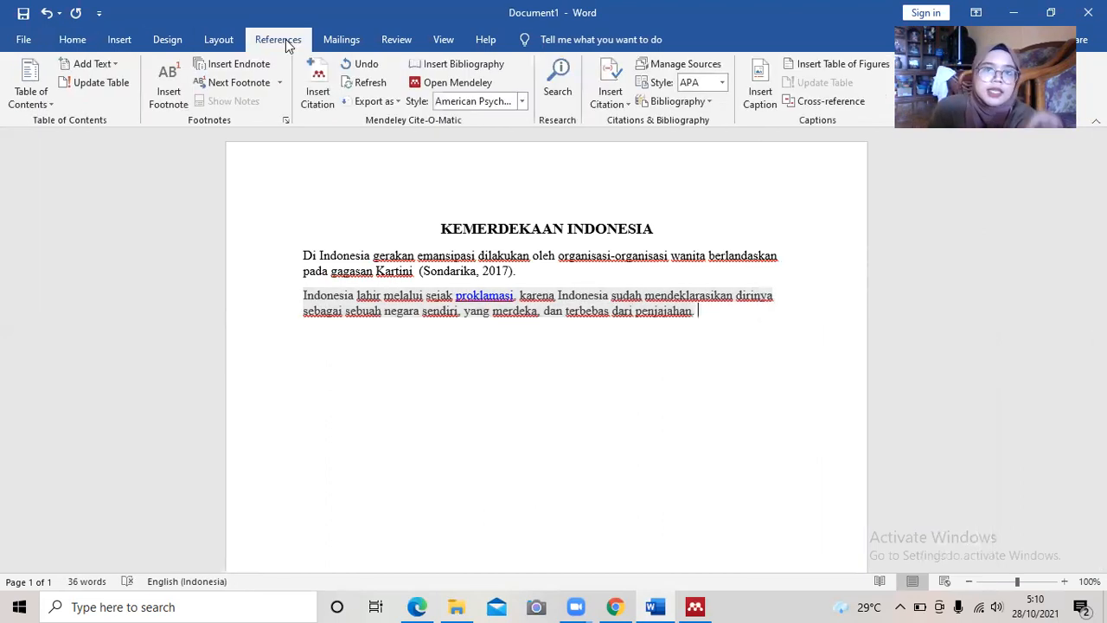
click(317, 85)
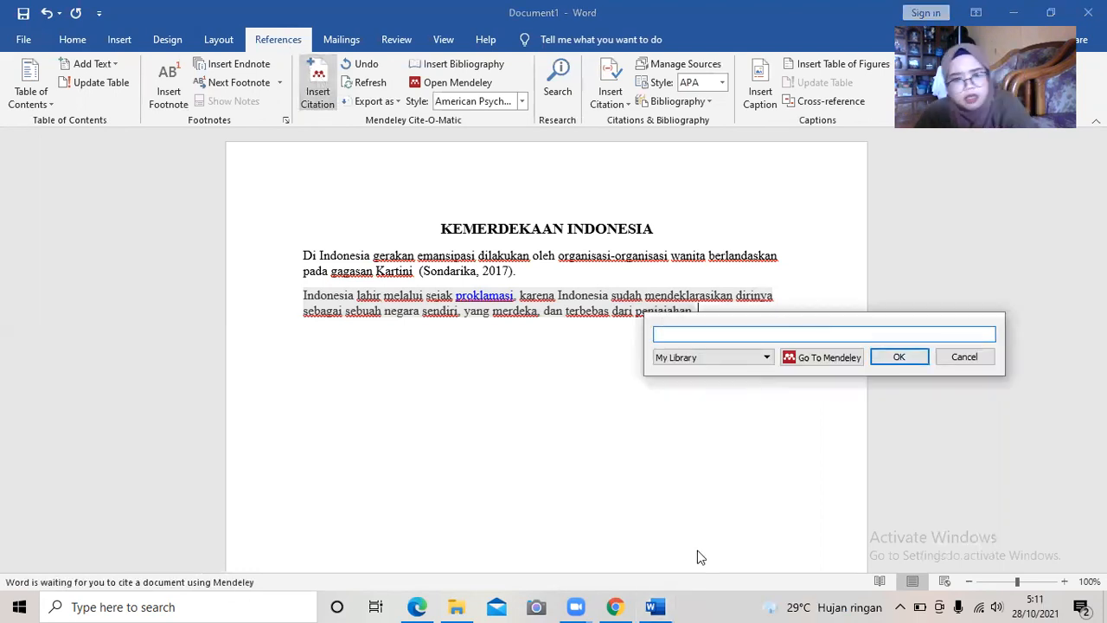
text(p)
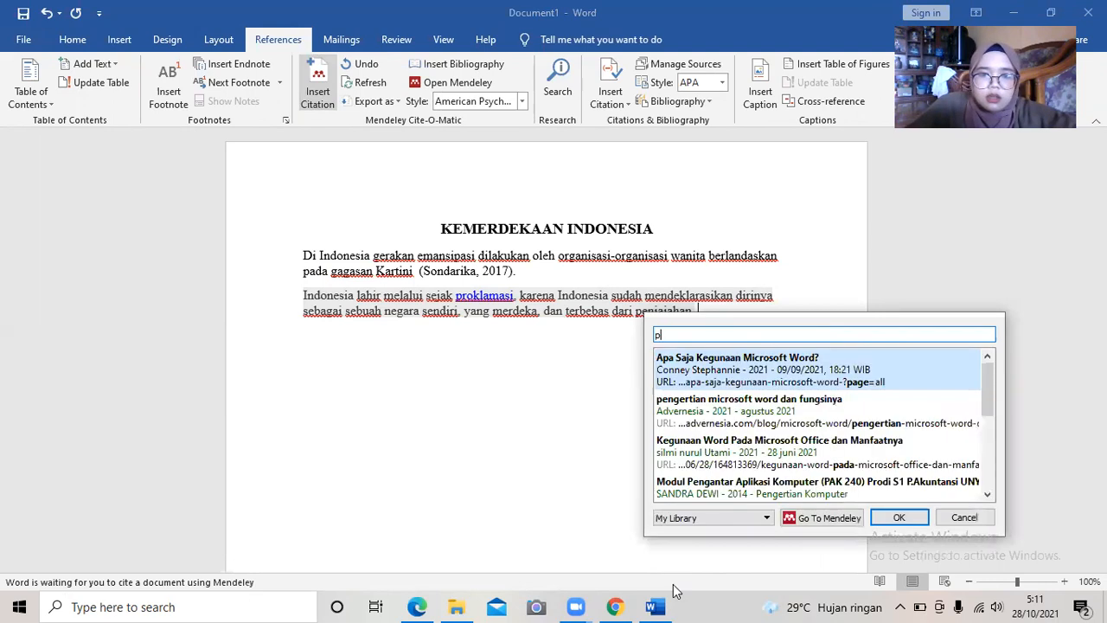
text(k)
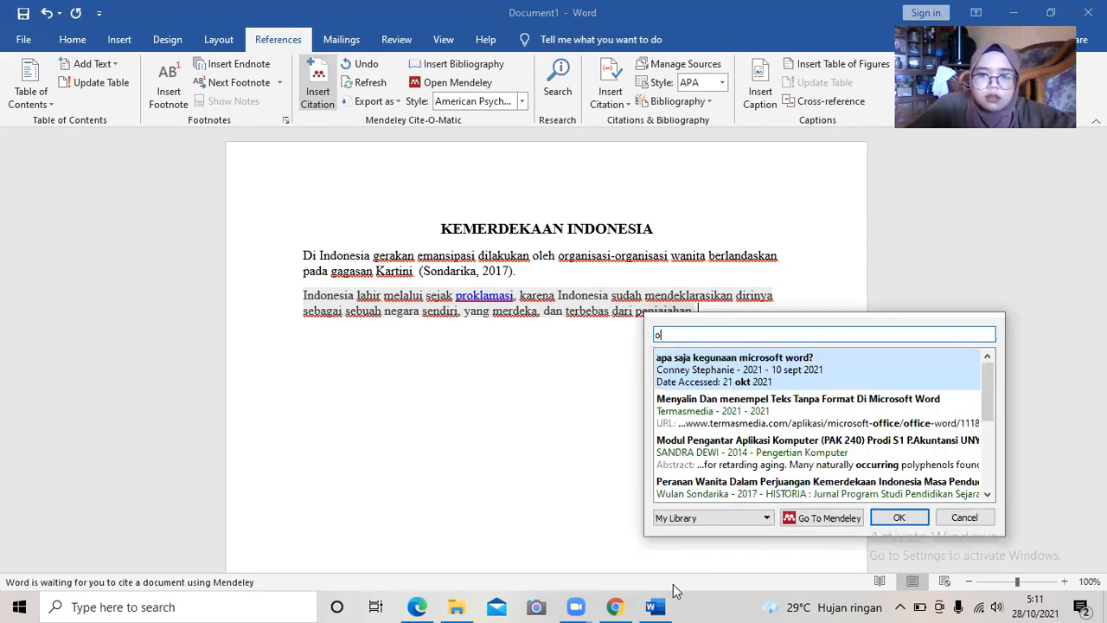
text(.)
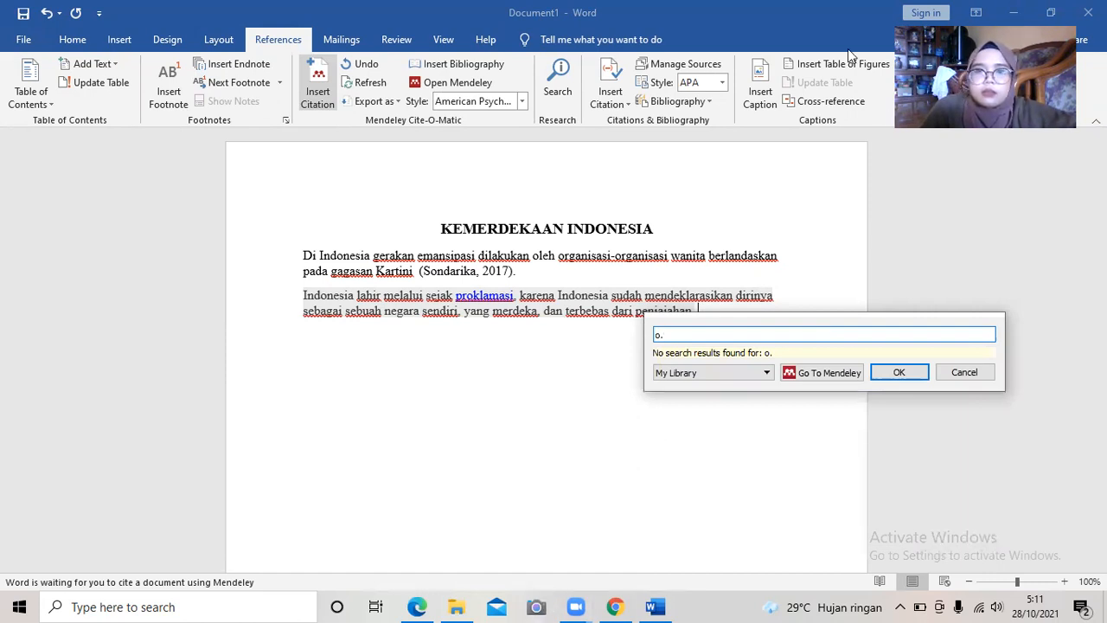
click(1014, 13)
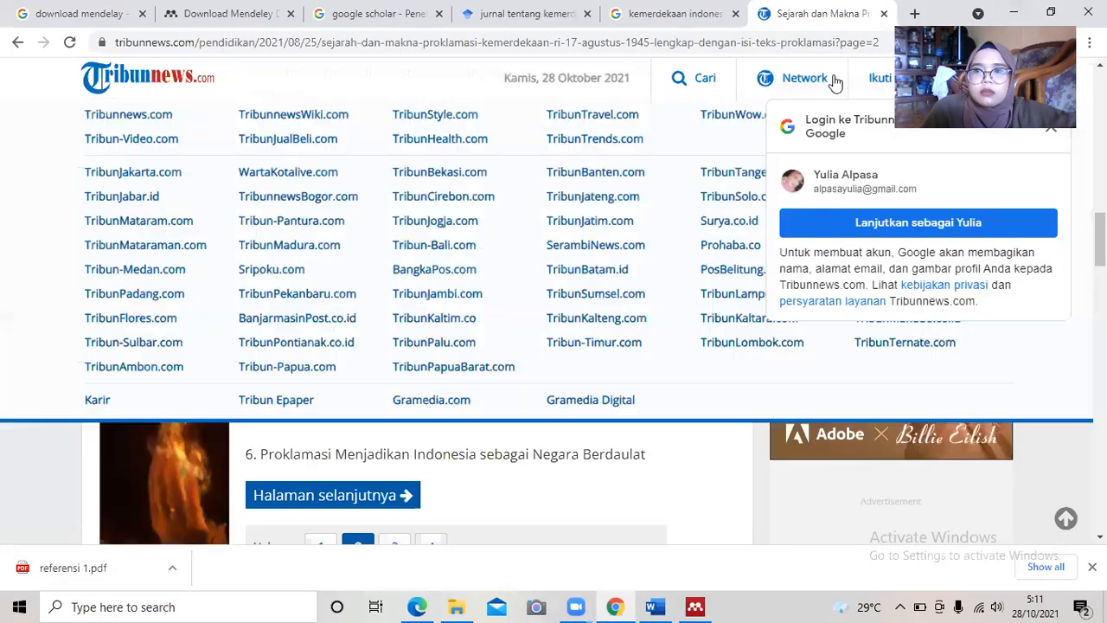
Check the Tribunnews proclamation entry in Mendeley's library, then return to Word.
click(1014, 12)
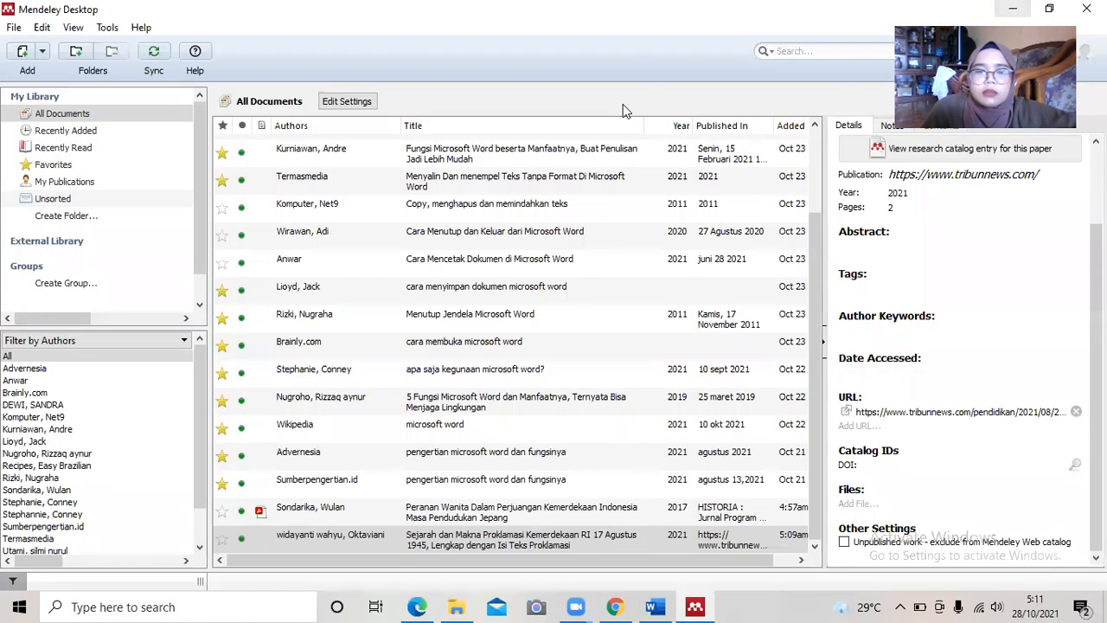
click(487, 549)
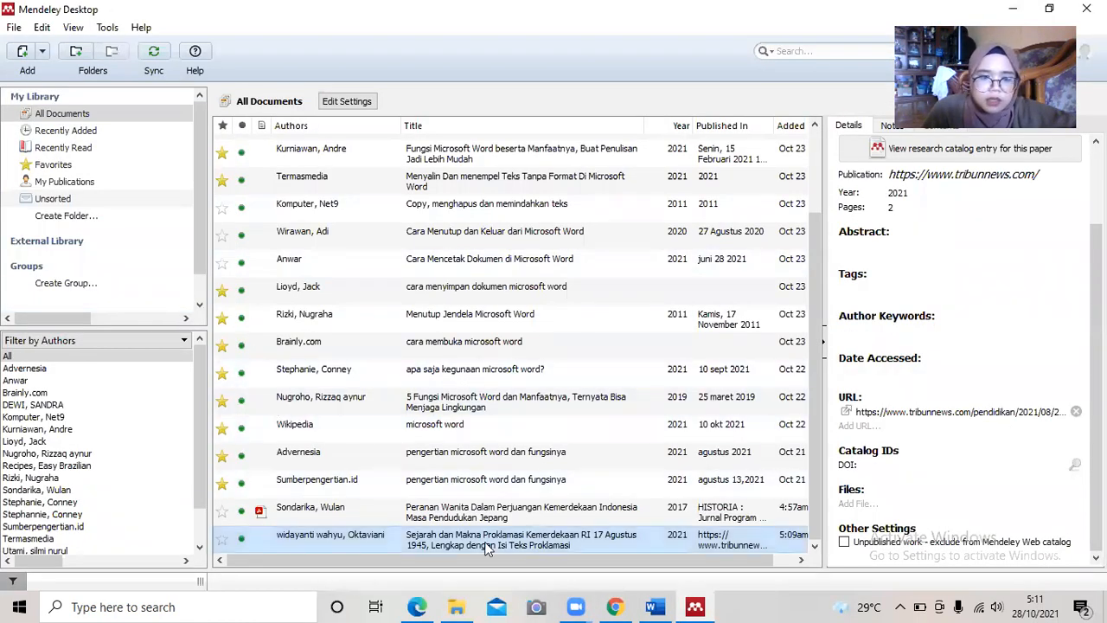
click(655, 606)
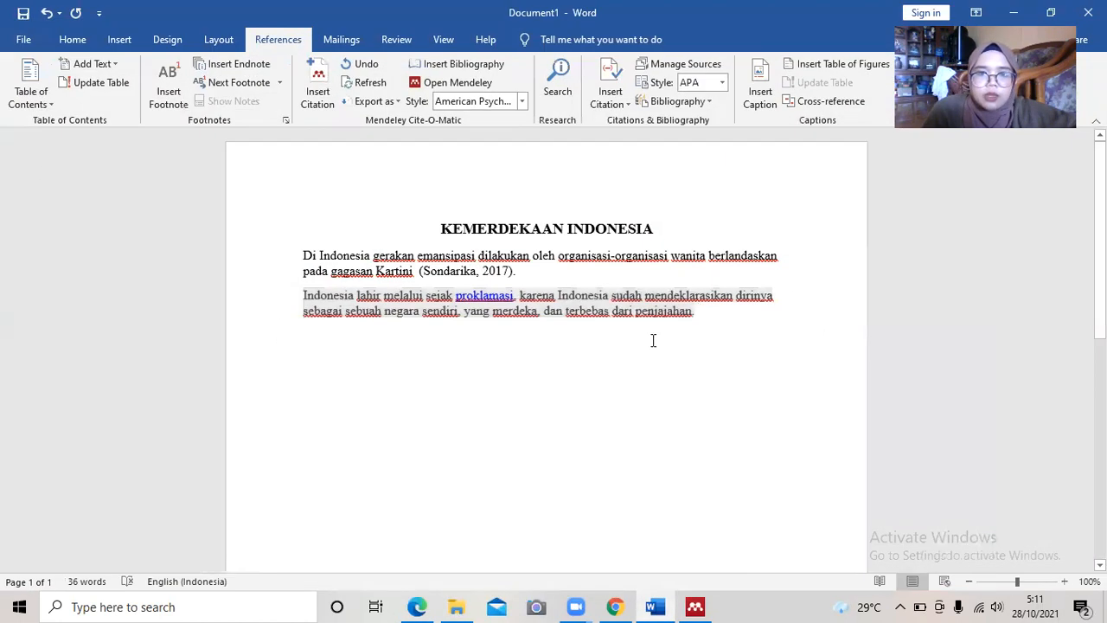
Cite the 2021 Tribunnews article, found by searching 'wida', and start a new paragraph.
click(318, 85)
text(w)
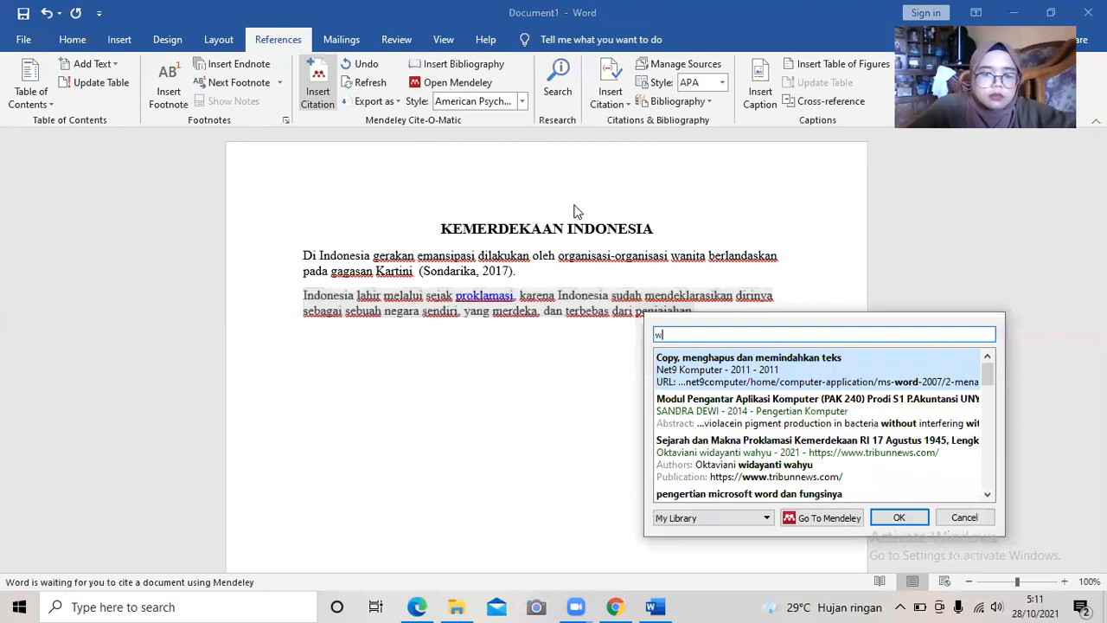
text(ida)
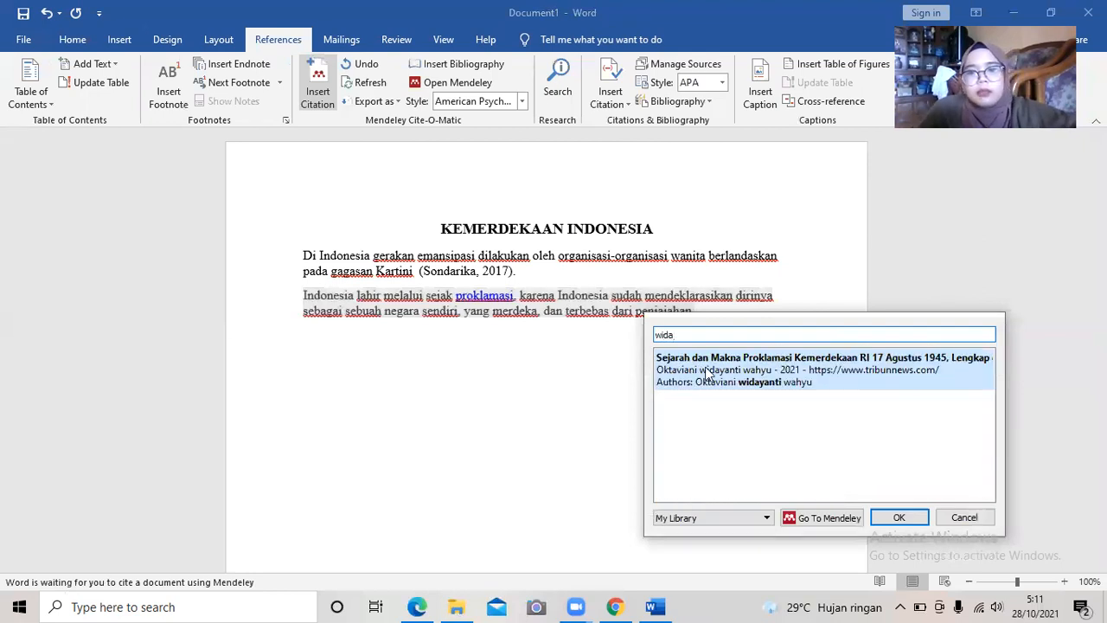
click(758, 360)
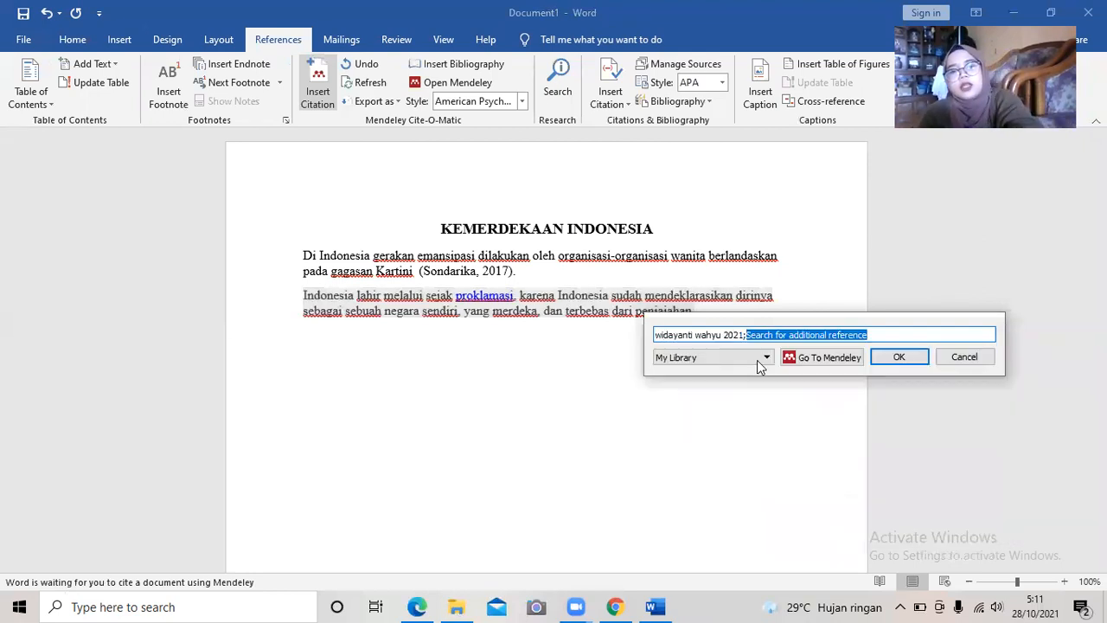
click(900, 357)
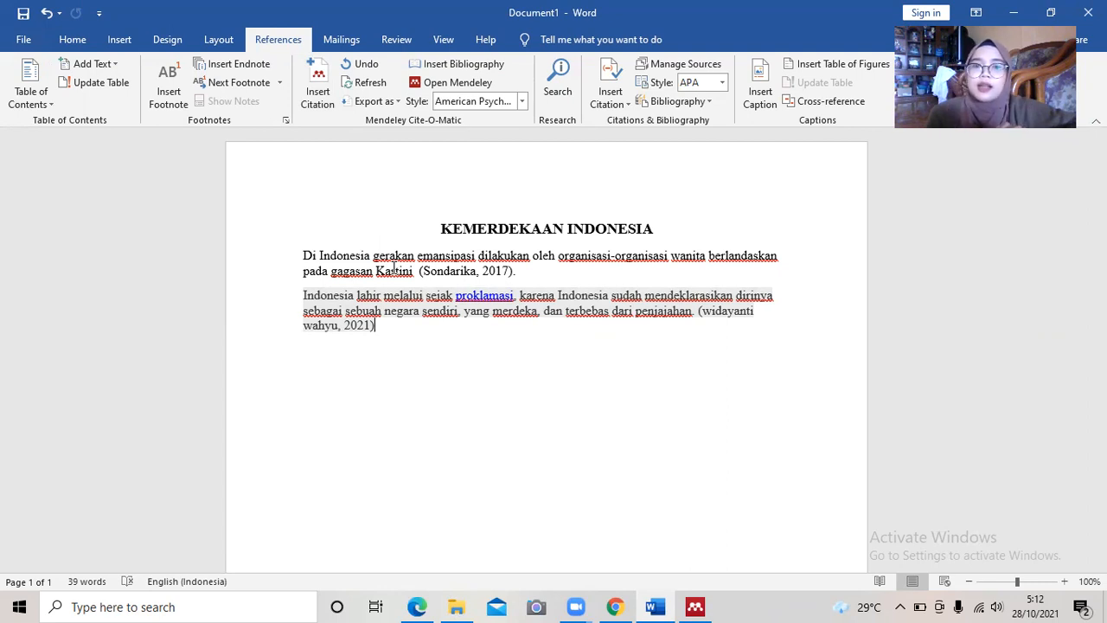
key(Return)
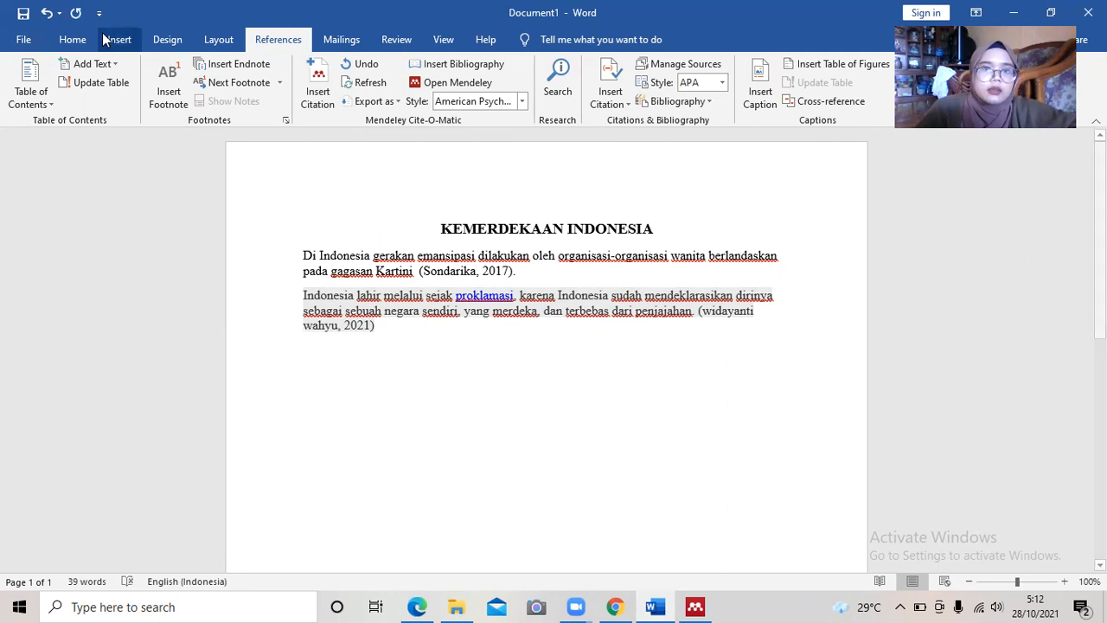
Type the heading 'DAFTAR PUSTAKA', correcting the mistyped letters.
click(71, 39)
click(147, 97)
text(DAf)
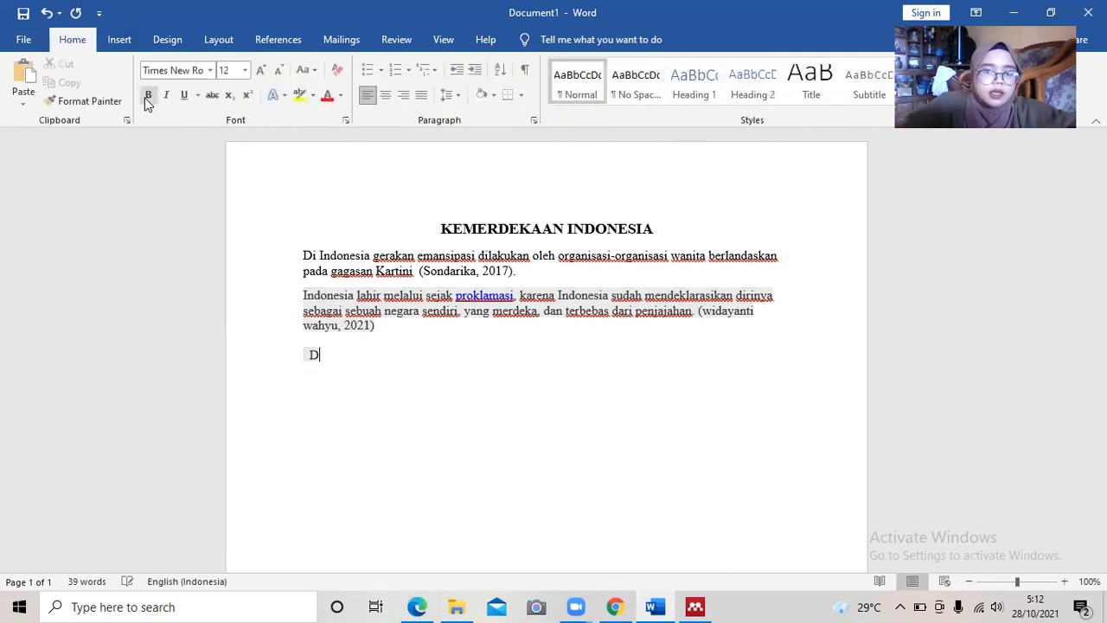
key(BackSpace)
text(ftar)
key(BackSpace)
key(BackSpace)
key(BackSpace)
key(BackSpace)
key(BackSpace)
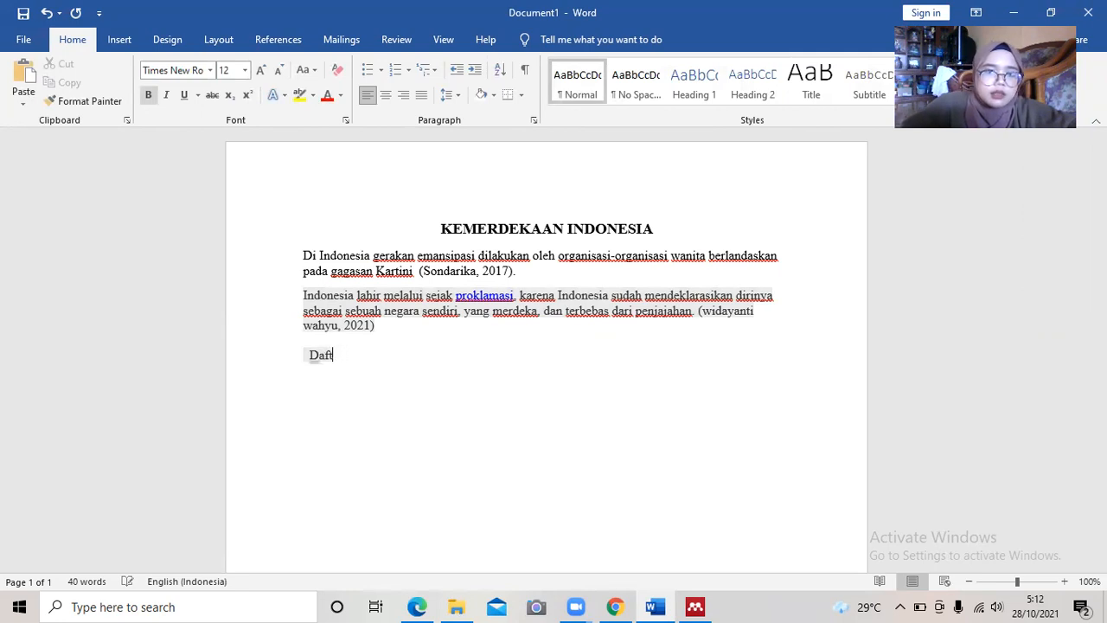
text(FTAR)
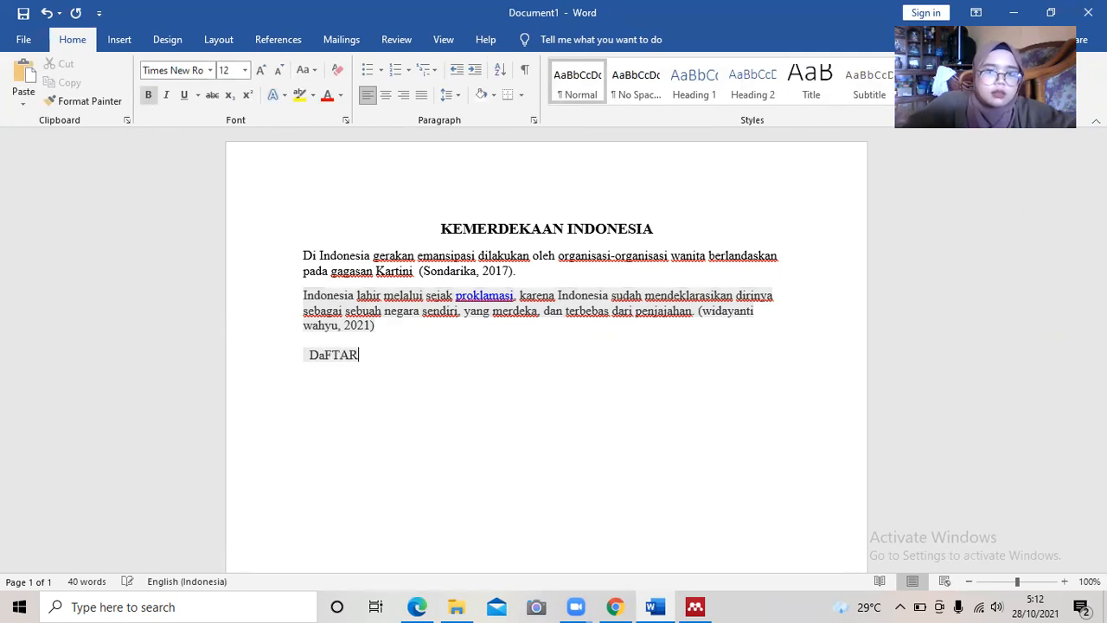
text( PUSTAKA)
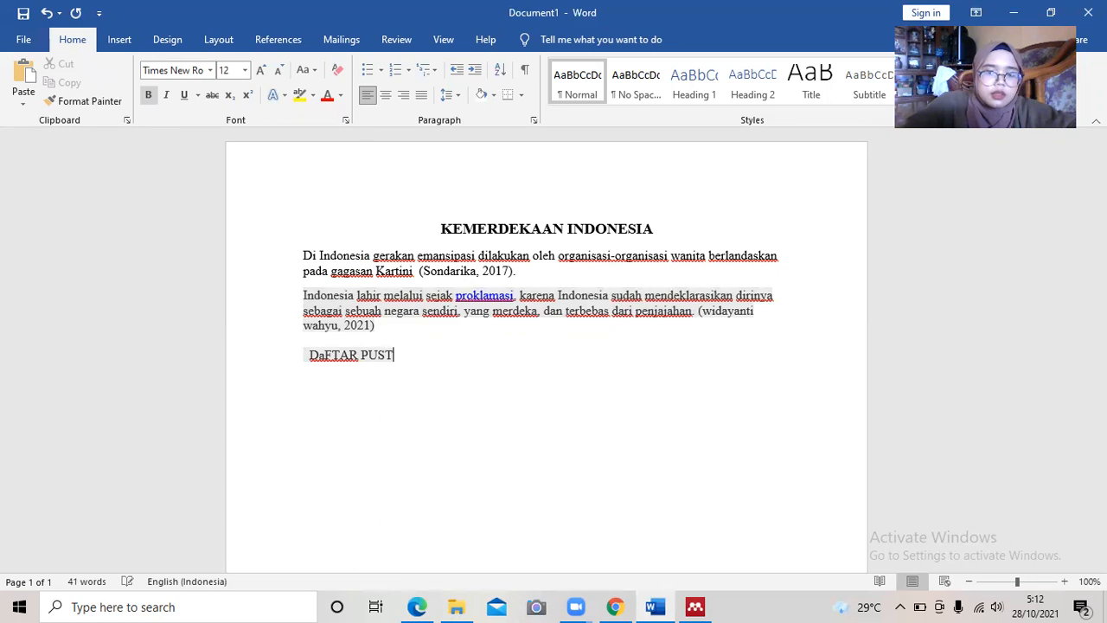
click(328, 356)
key(BackSpace)
text(A)
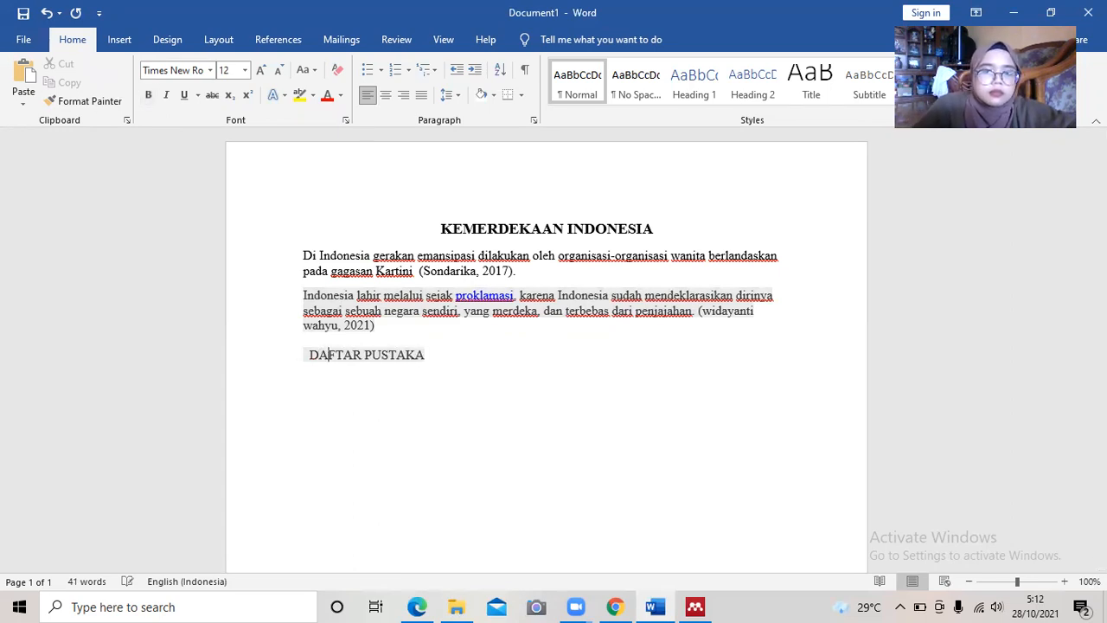
Centre and bold the DAFTAR PUSTAKA heading, keeping the line below left-aligned.
click(386, 95)
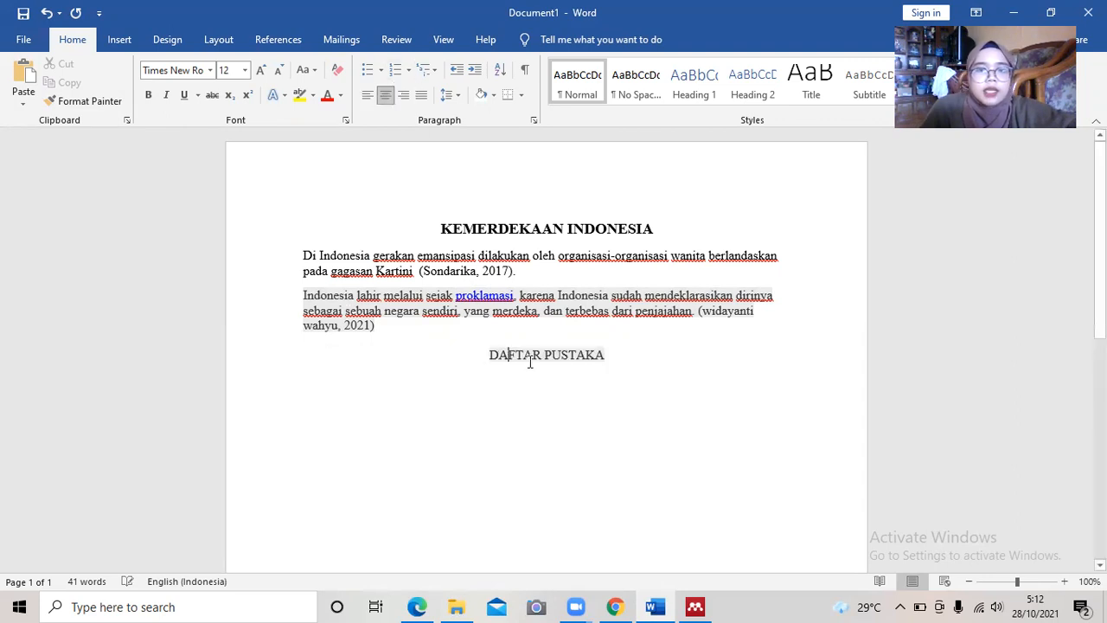
drag(489, 355, 583, 366)
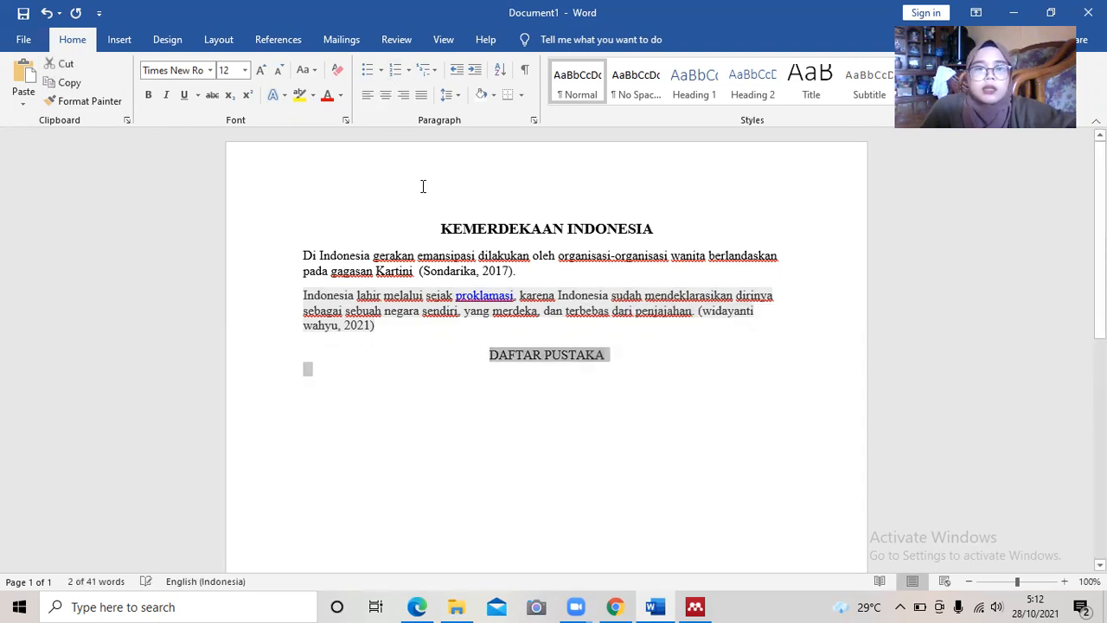
click(147, 94)
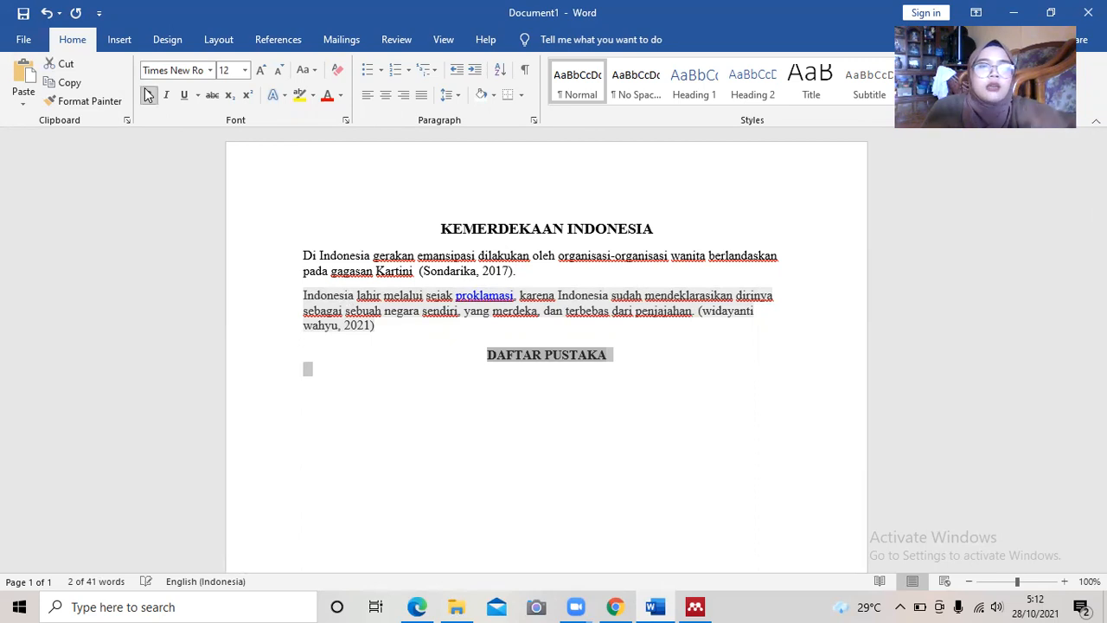
click(595, 356)
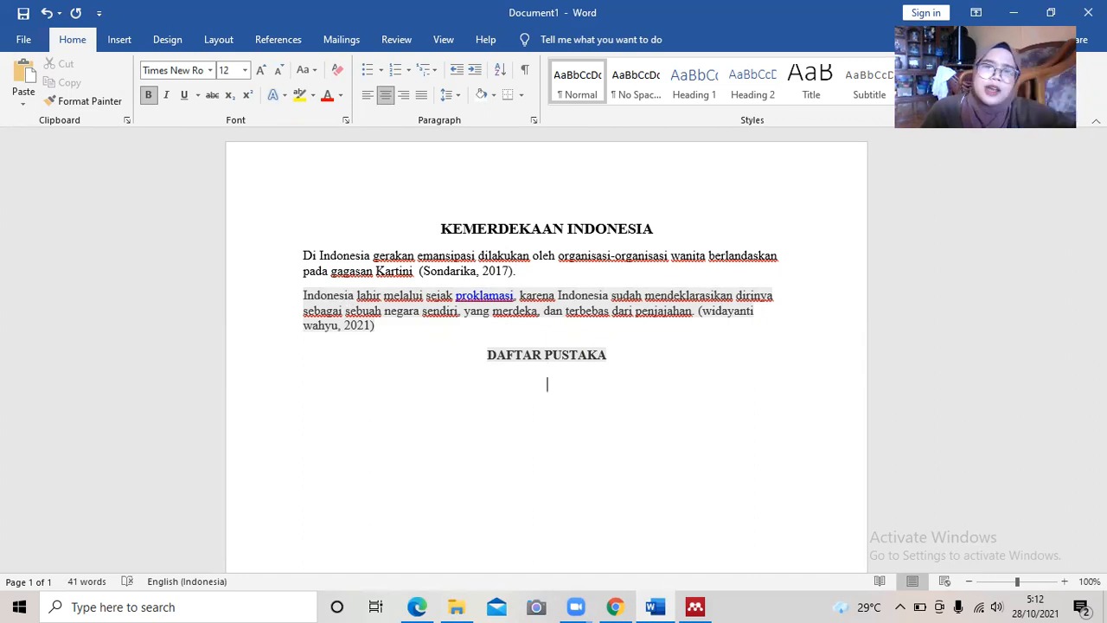
click(367, 95)
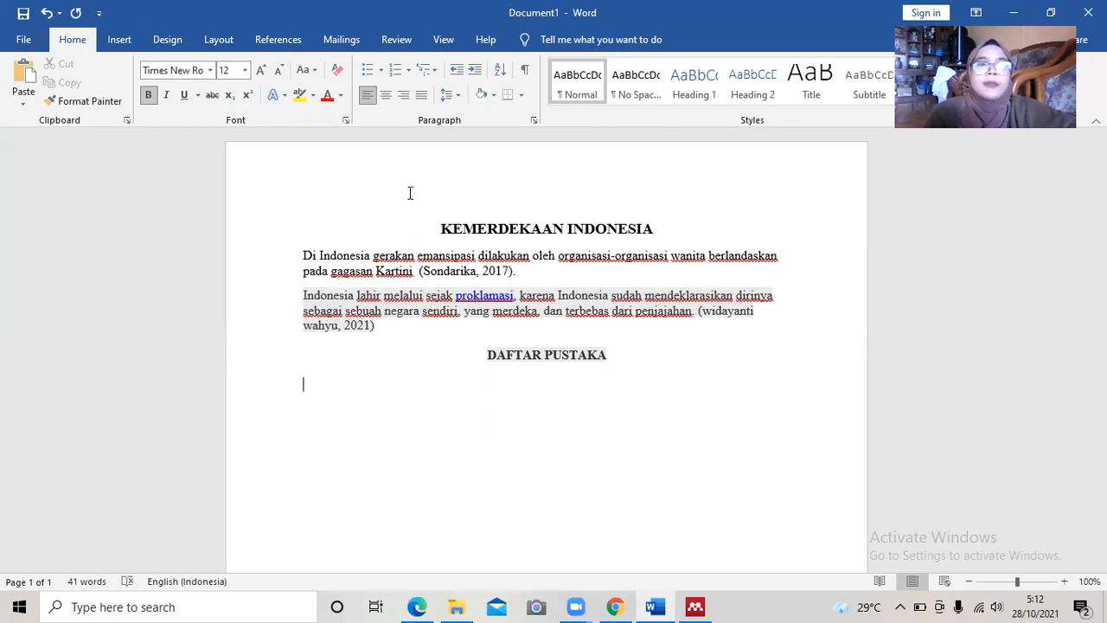
Insert the Mendeley APA bibliography listing Sondarika 2017 and Tribunnews 2021 under DAFTAR PUSTAKA.
click(293, 49)
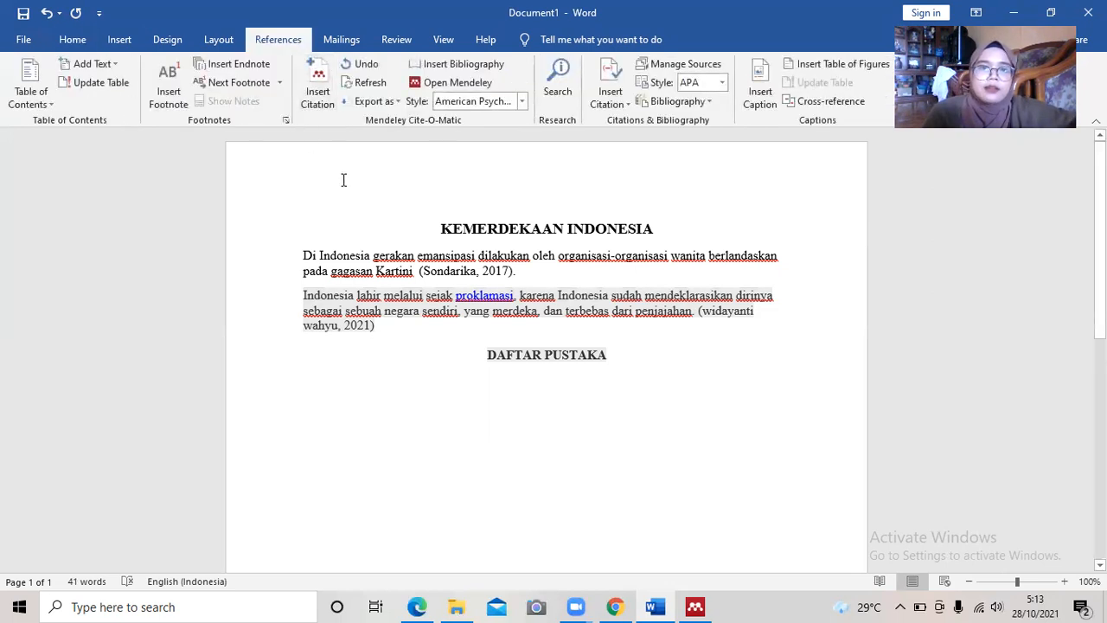
click(455, 65)
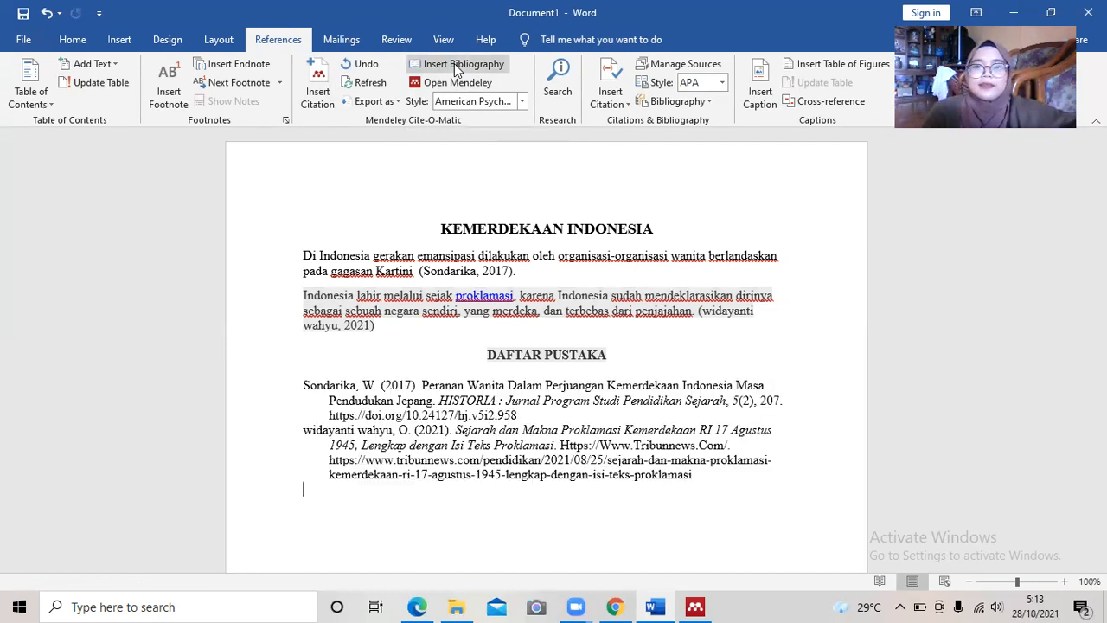
drag(1099, 307, 1100, 320)
scroll(547, 349, down, 1)
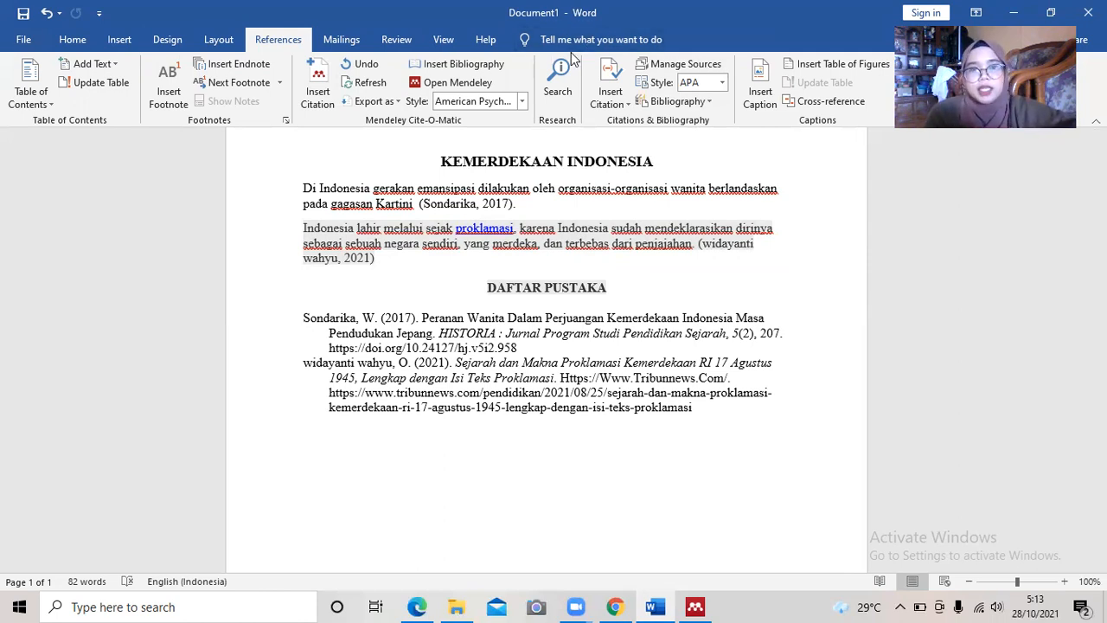
click(76, 40)
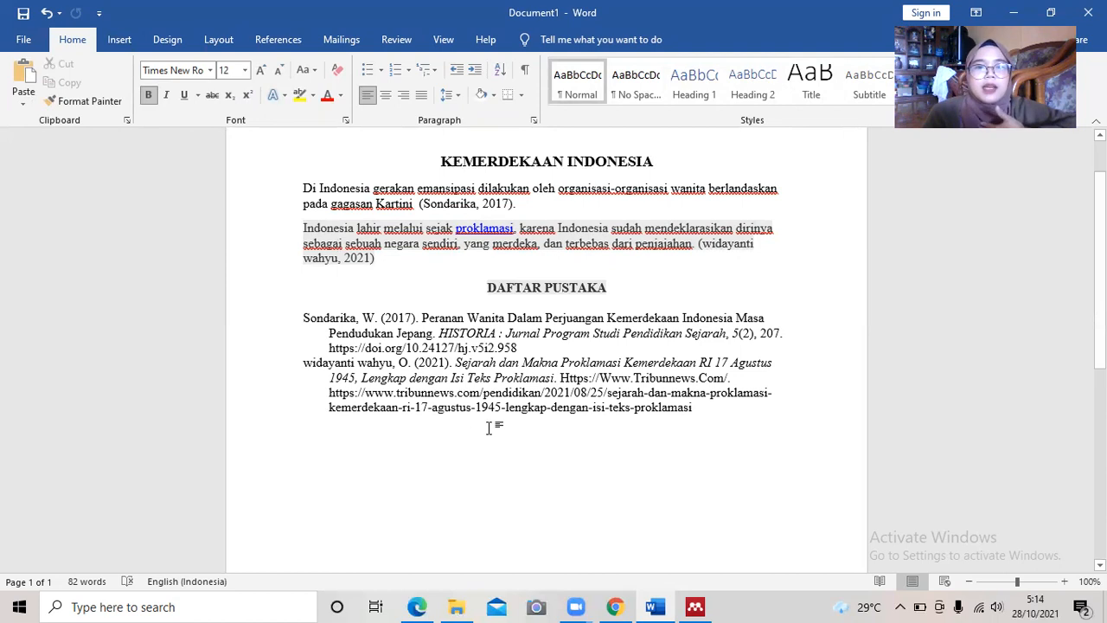
click(588, 243)
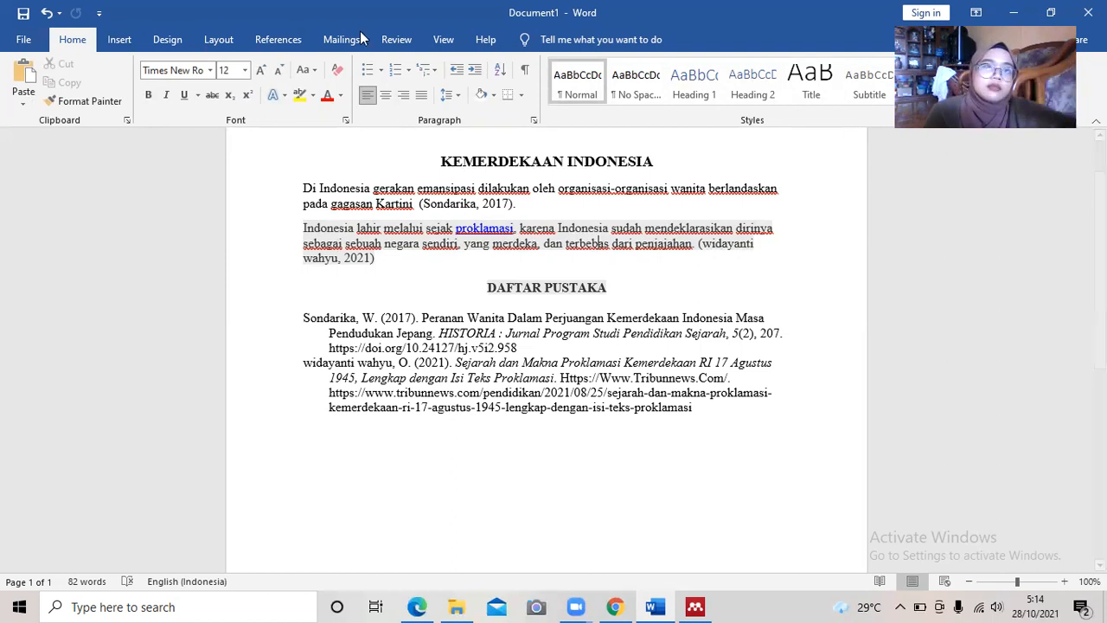
Start a manual Mendeley entry of type Book and look through its form fields.
click(697, 606)
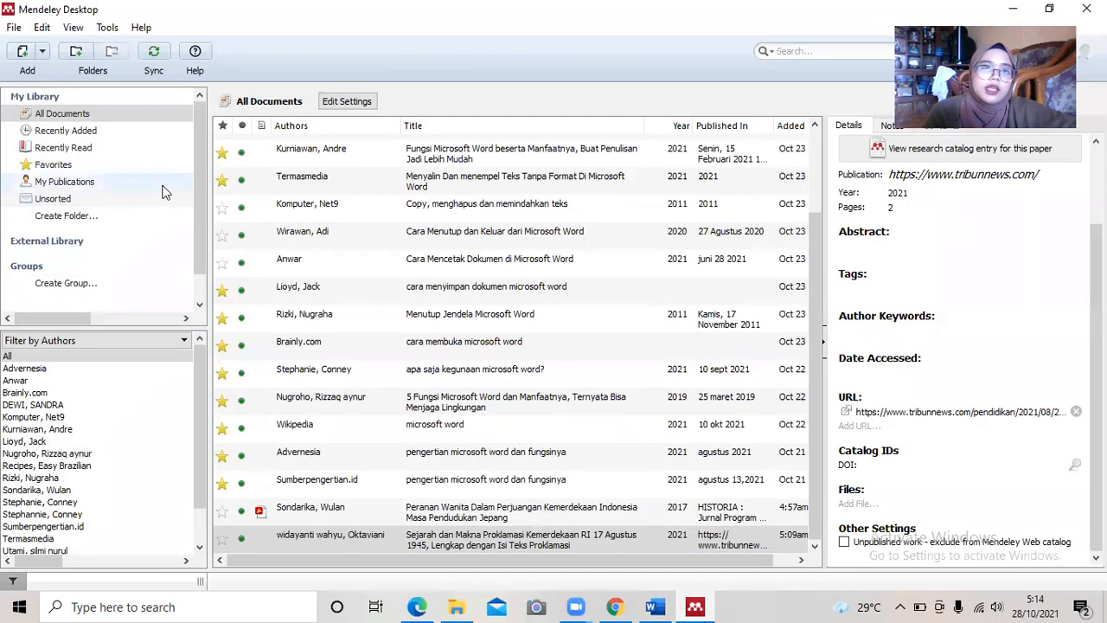
click(14, 28)
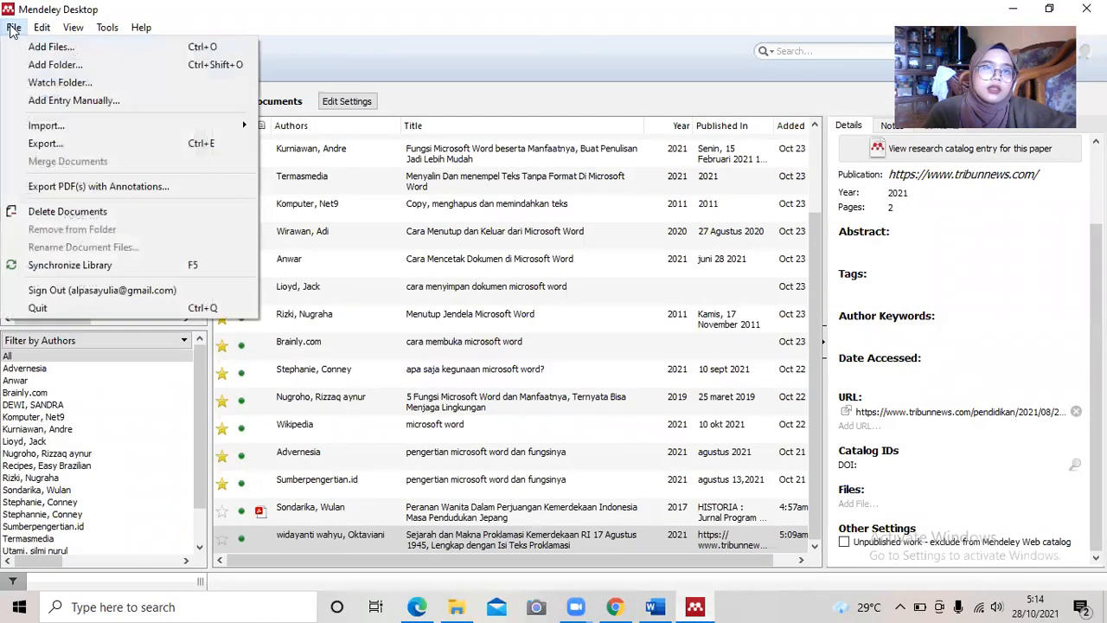
click(51, 99)
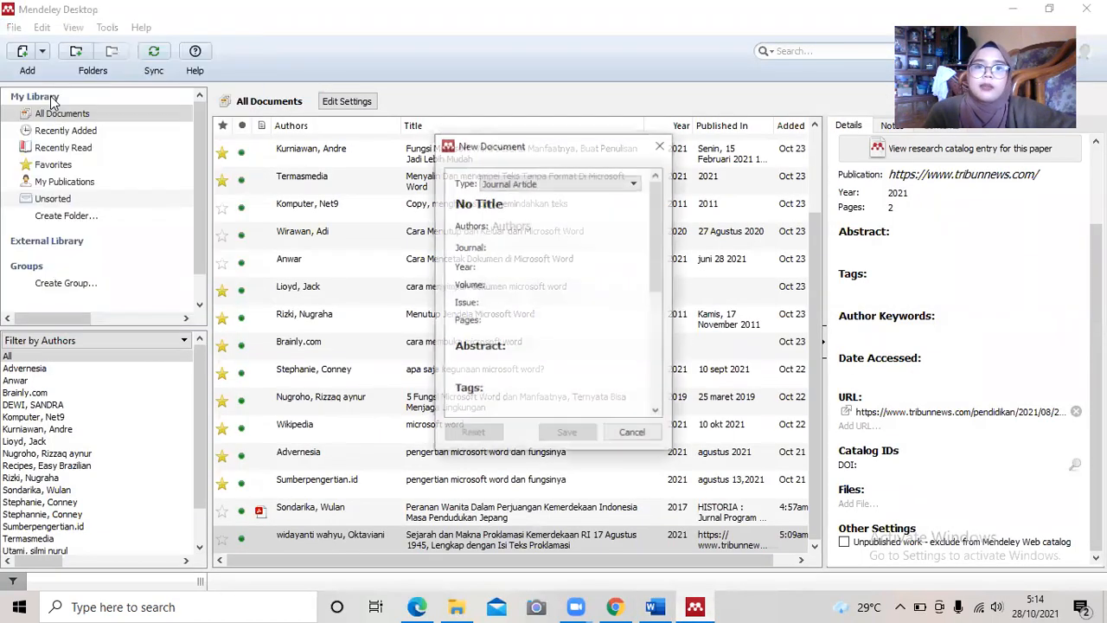
click(594, 184)
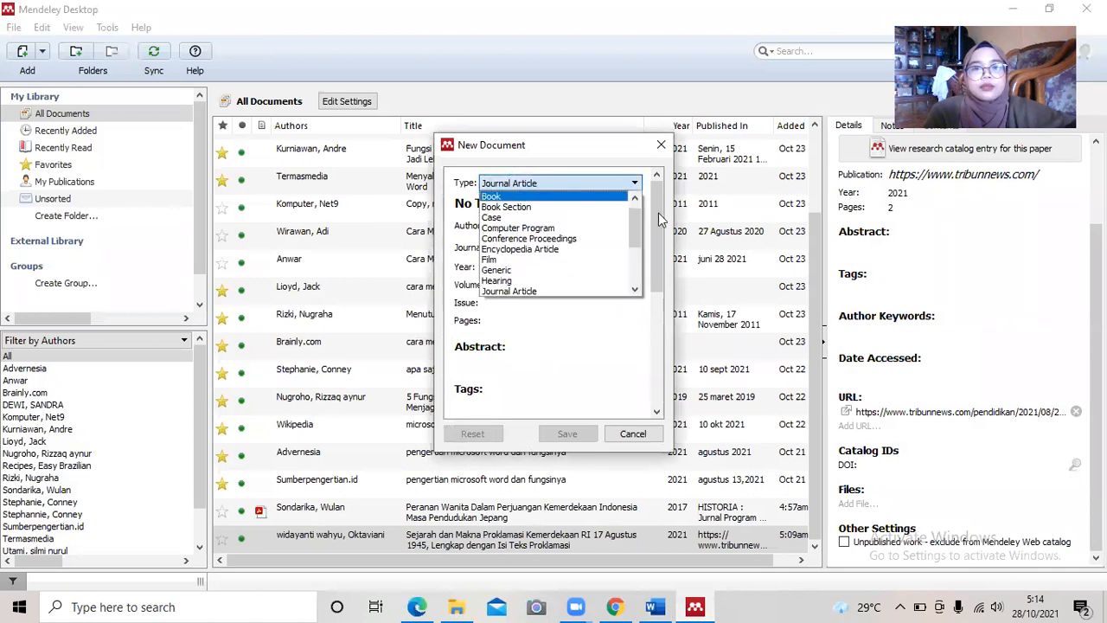
click(573, 196)
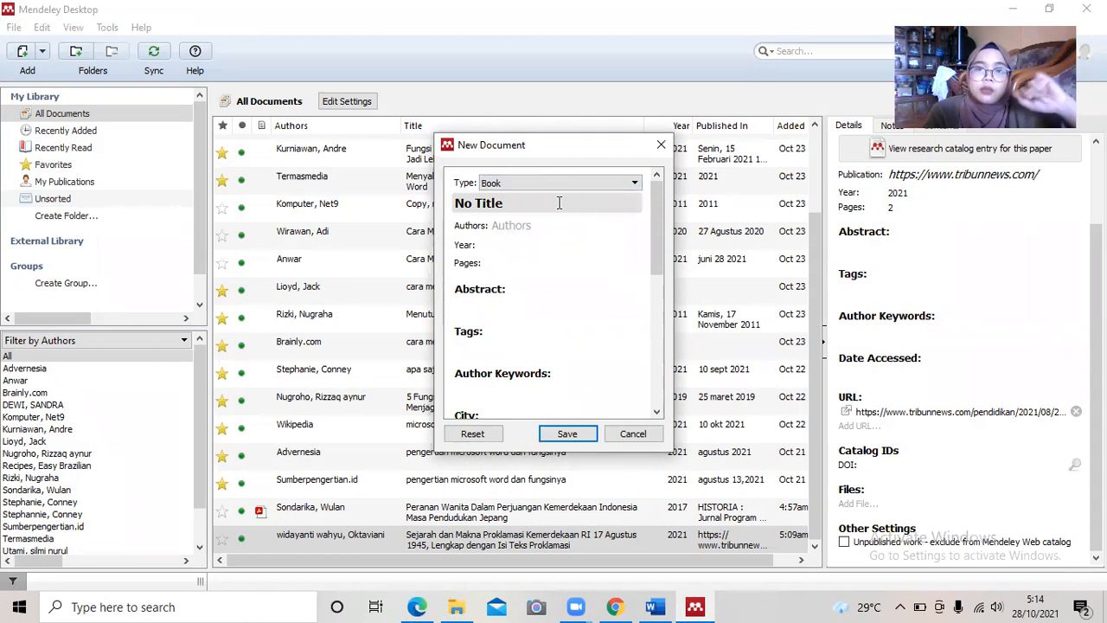
click(559, 203)
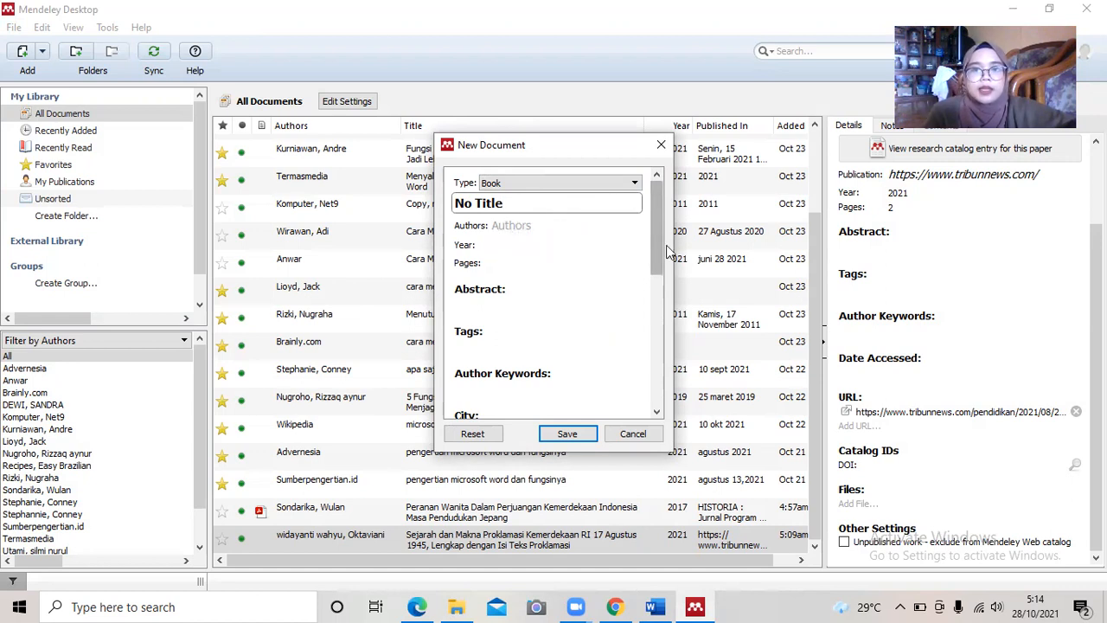
mouse_move(662, 249)
mouse_down()
mouse_move(653, 403)
mouse_move(658, 227)
mouse_up()
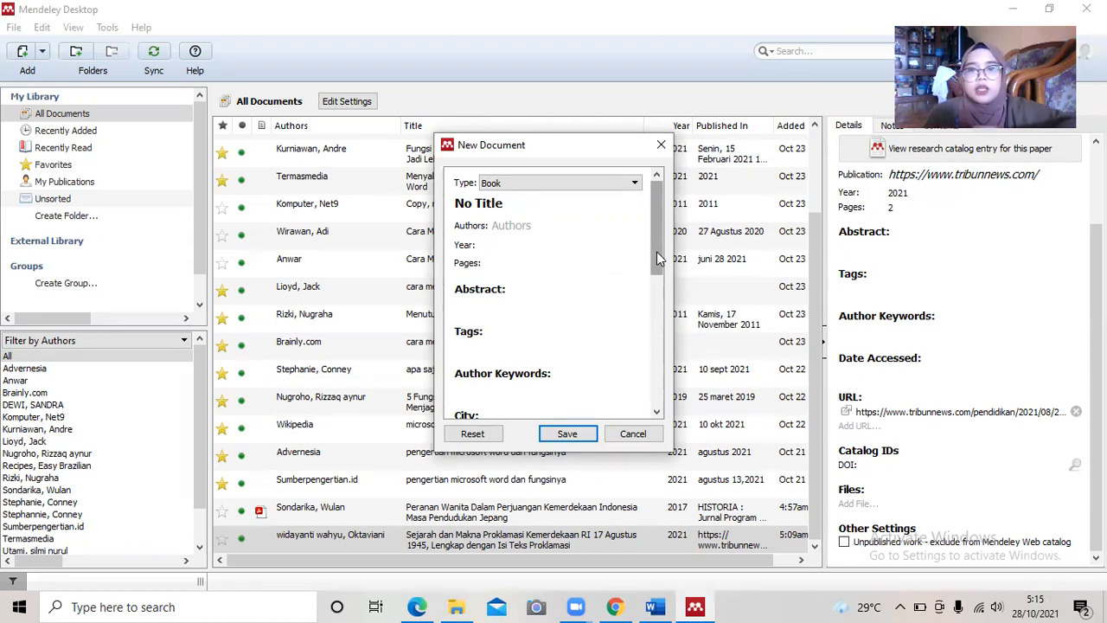
drag(656, 252, 660, 221)
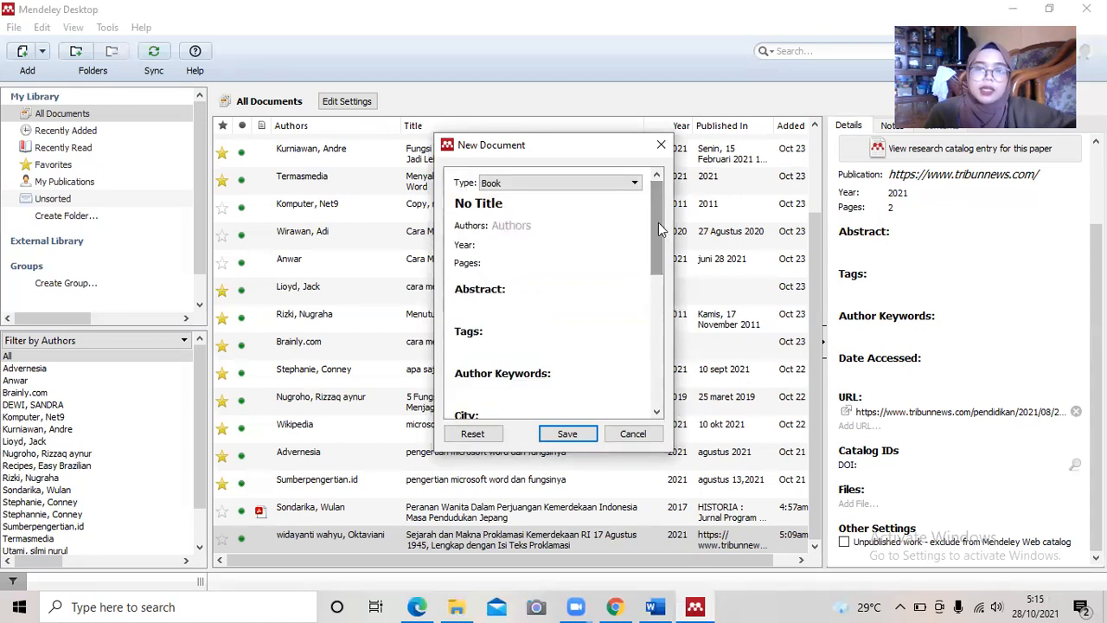
drag(659, 222, 659, 358)
click(655, 606)
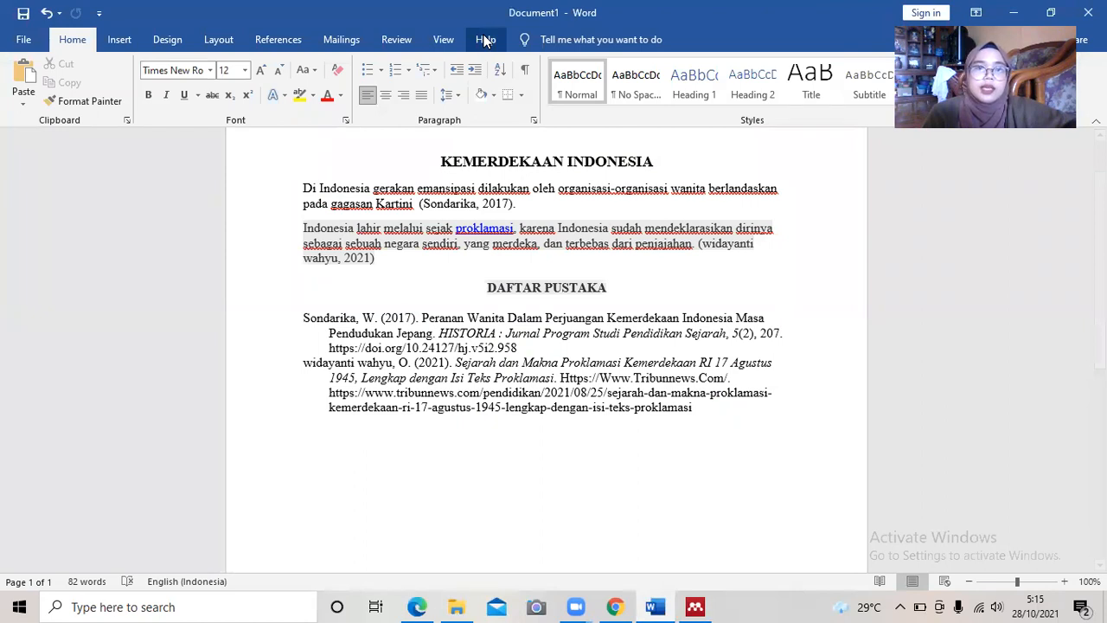
Show Word's References tools and scroll back up the KEMERDEKAAN INDONESIA document.
click(278, 39)
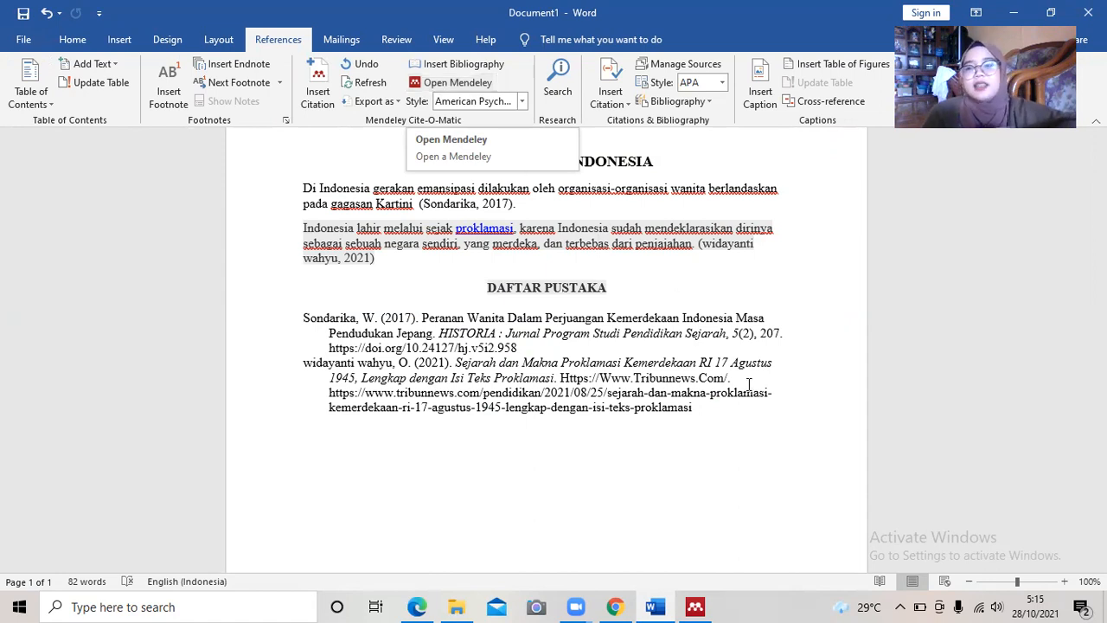
scroll(1045, 428, up, 1)
scroll(546, 347, up, 2)
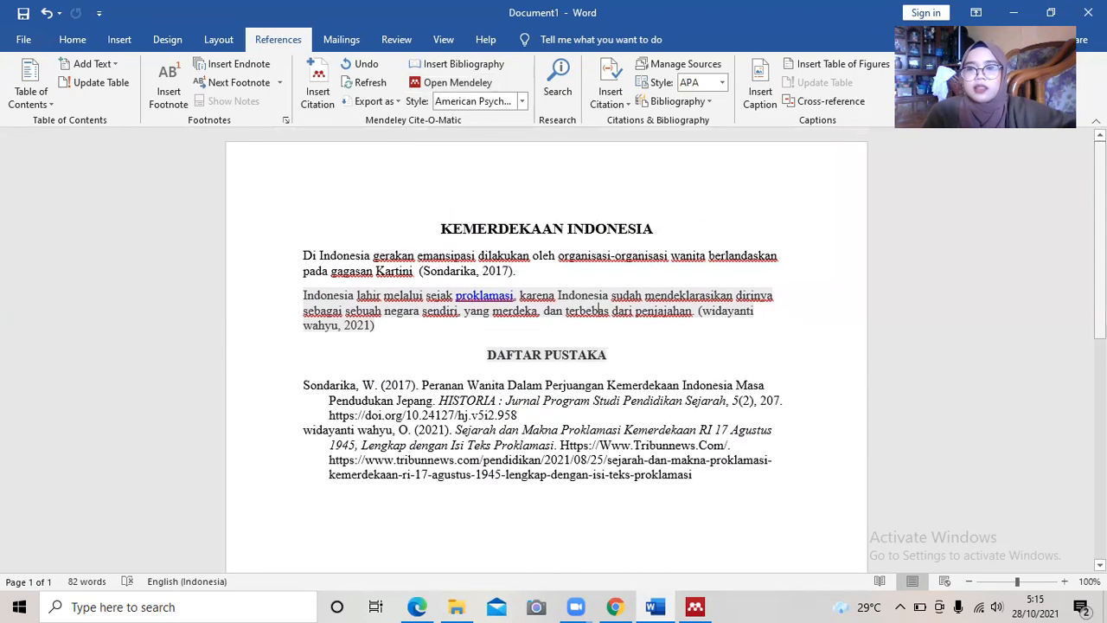